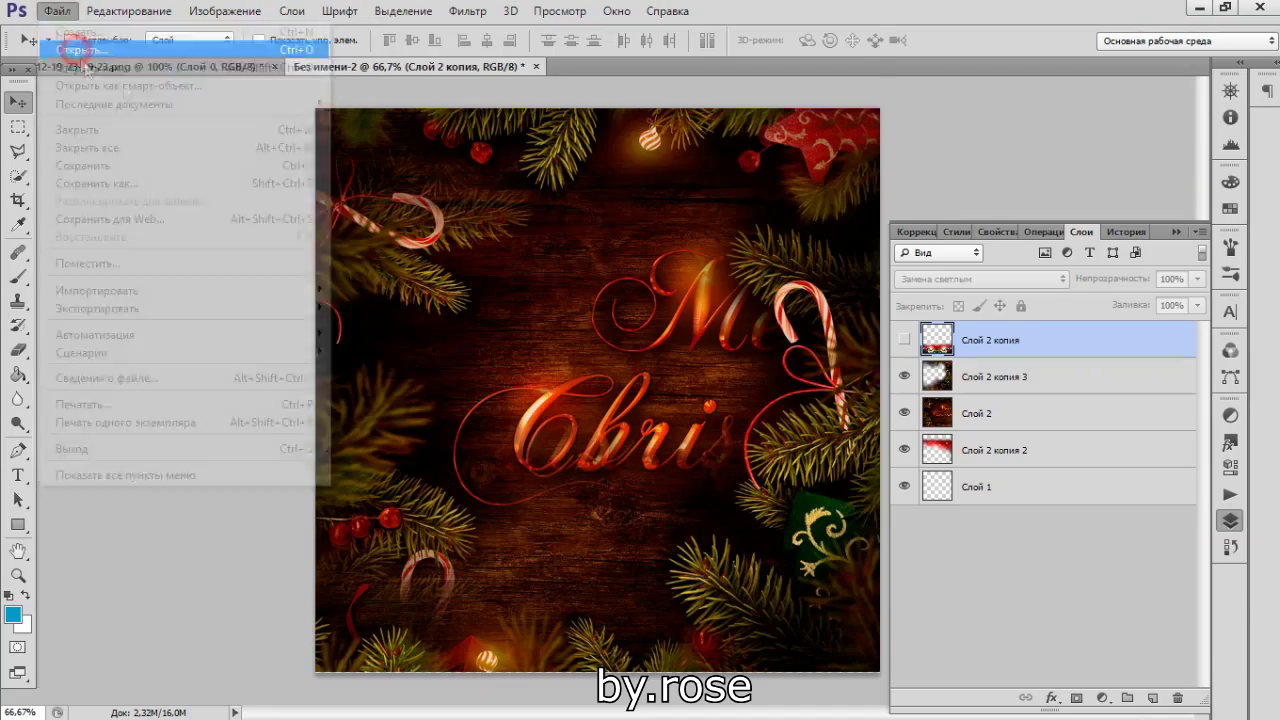
Step: Open the group photo and Quick-select the blue starry background, keeping the raised fingers out
double_click(660, 403)
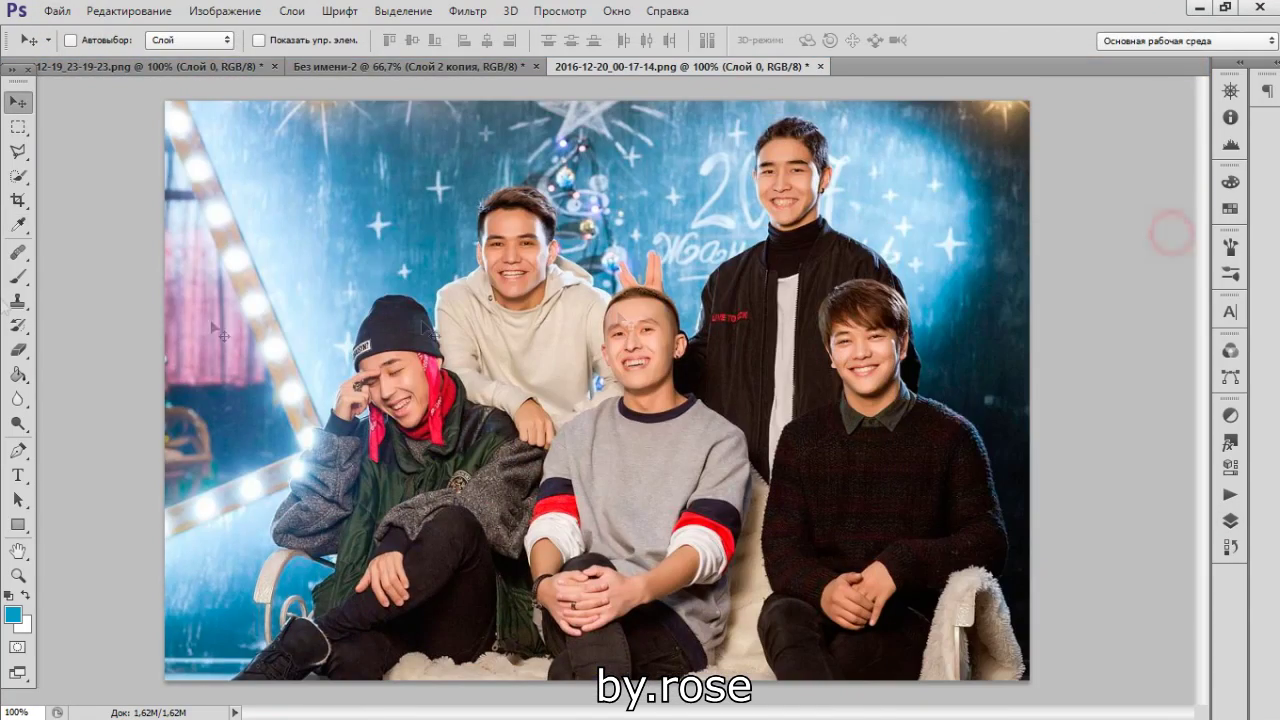
key(w)
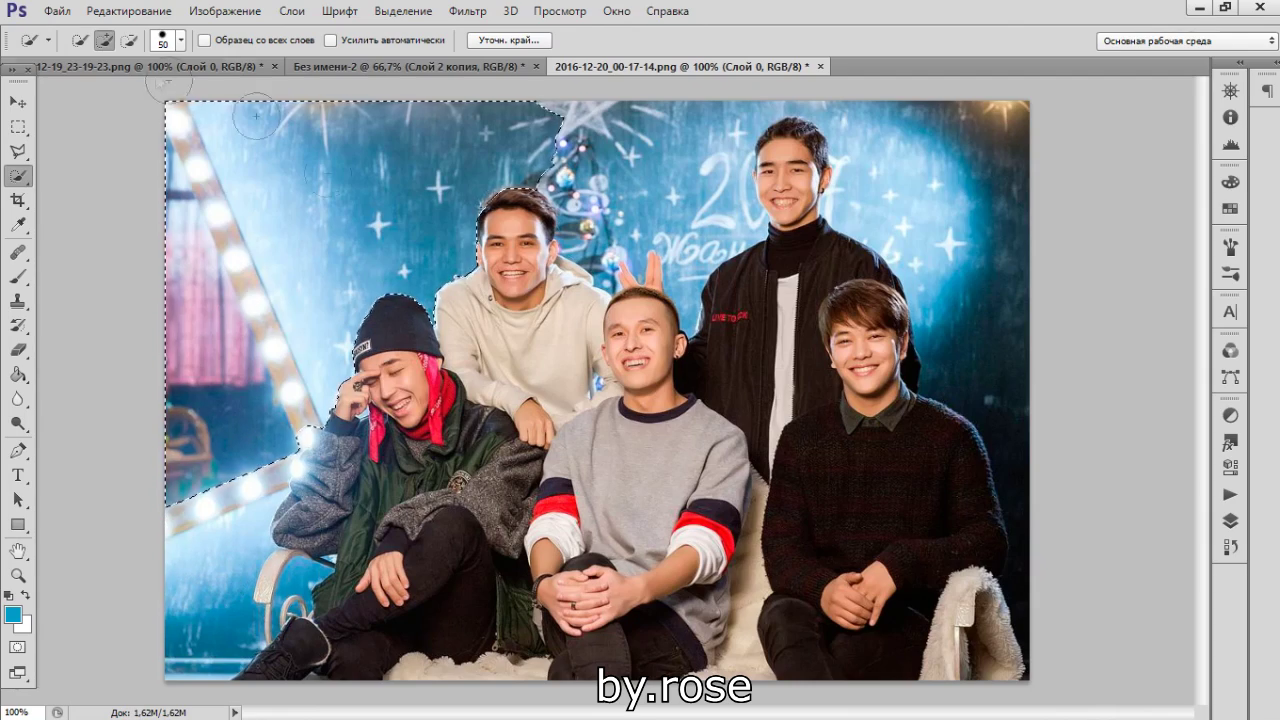
click(104, 40)
mouse_move(905, 380)
mouse_down()
mouse_move(1043, 606)
mouse_move(695, 205)
mouse_up()
scroll(600, 200, up, 1)
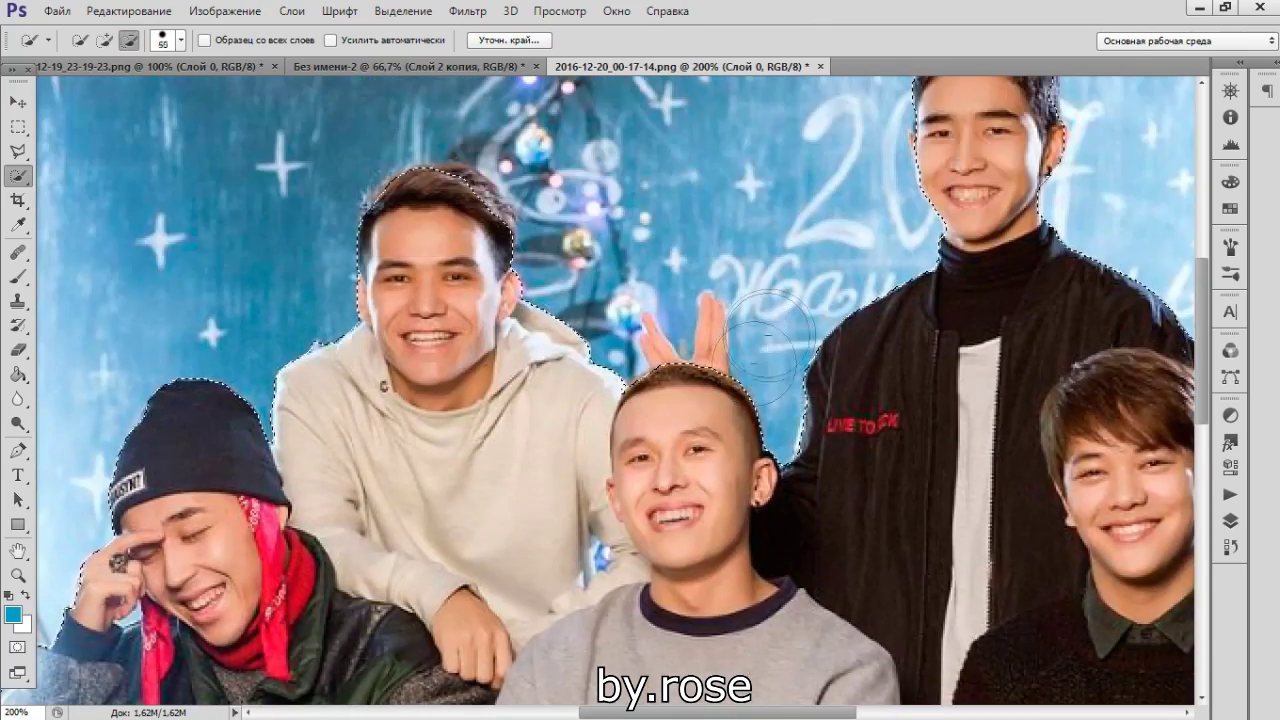
key(bracketright)
key(bracketright)
key(bracketright)
drag(700, 320, 645, 325)
drag(805, 330, 790, 450)
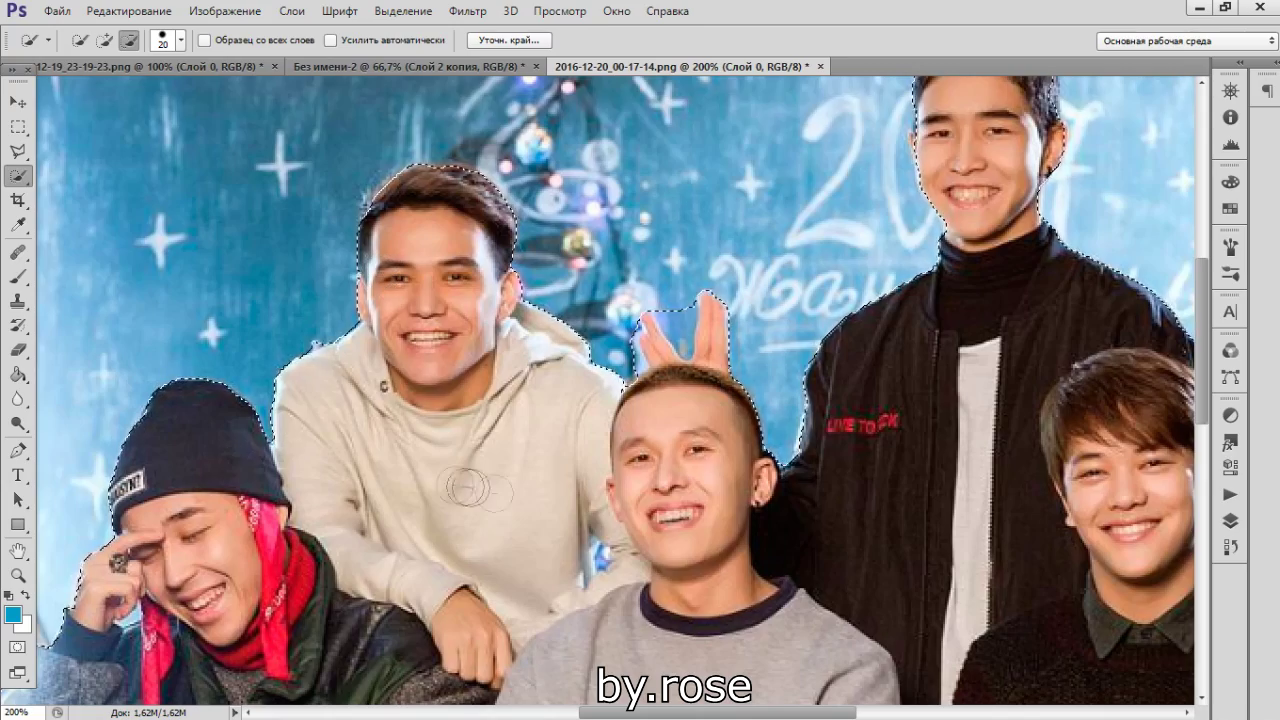
scroll(830, 380, down, 2)
scroll(848, 398, up, 5)
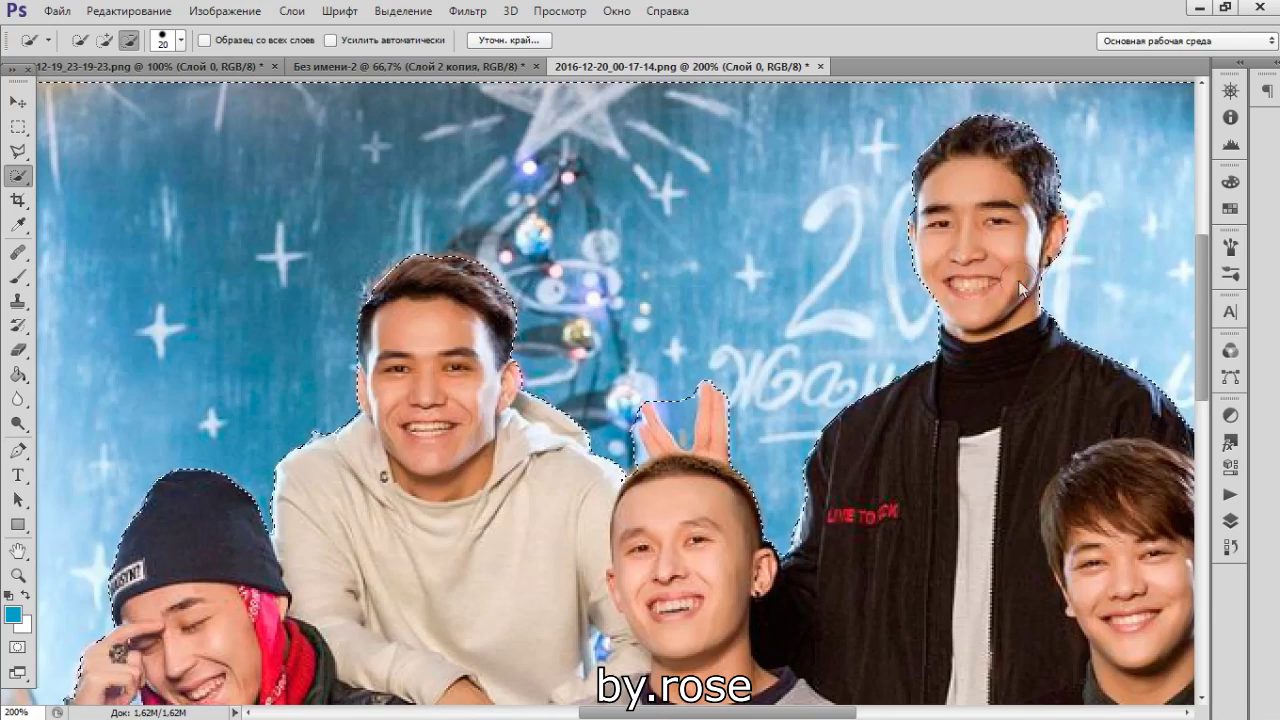
Step: Refine the background selection with a size-30 brush, feather it, and delete the background
scroll(1049, 391, down, 6)
scroll(632, 385, right, 10)
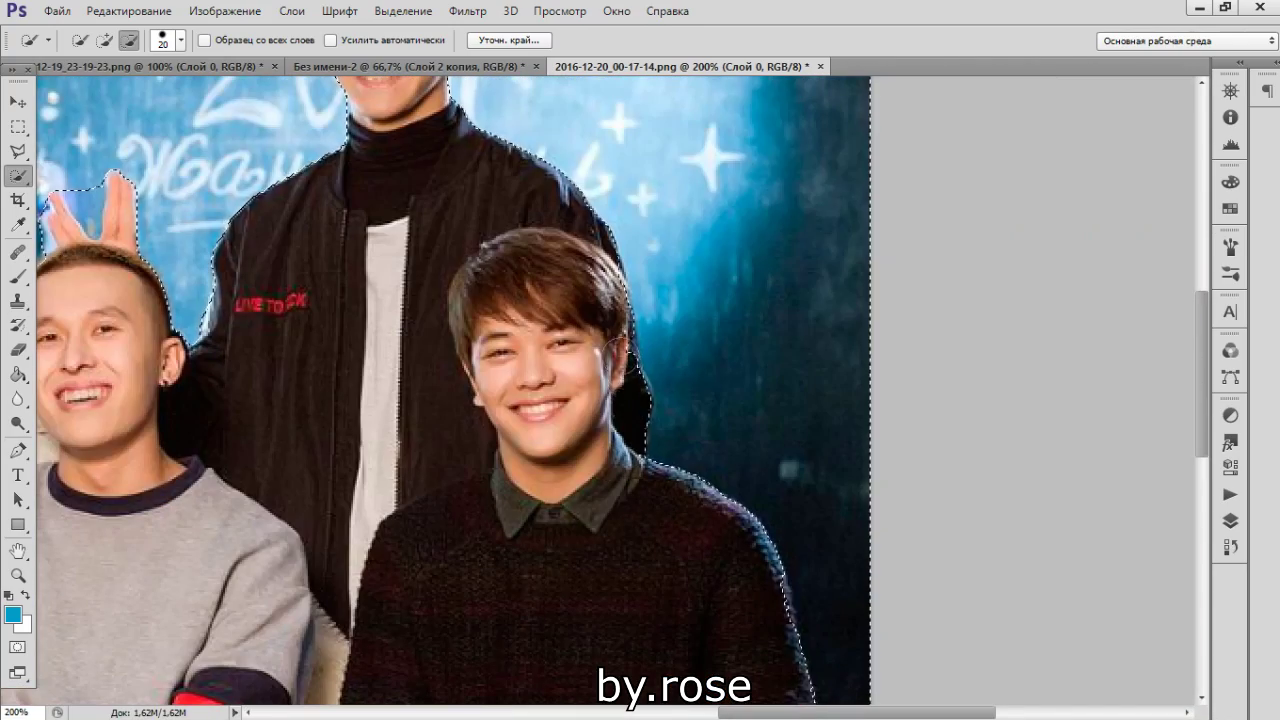
scroll(632, 385, down, 6)
key(bracketright)
scroll(787, 597, down, 3)
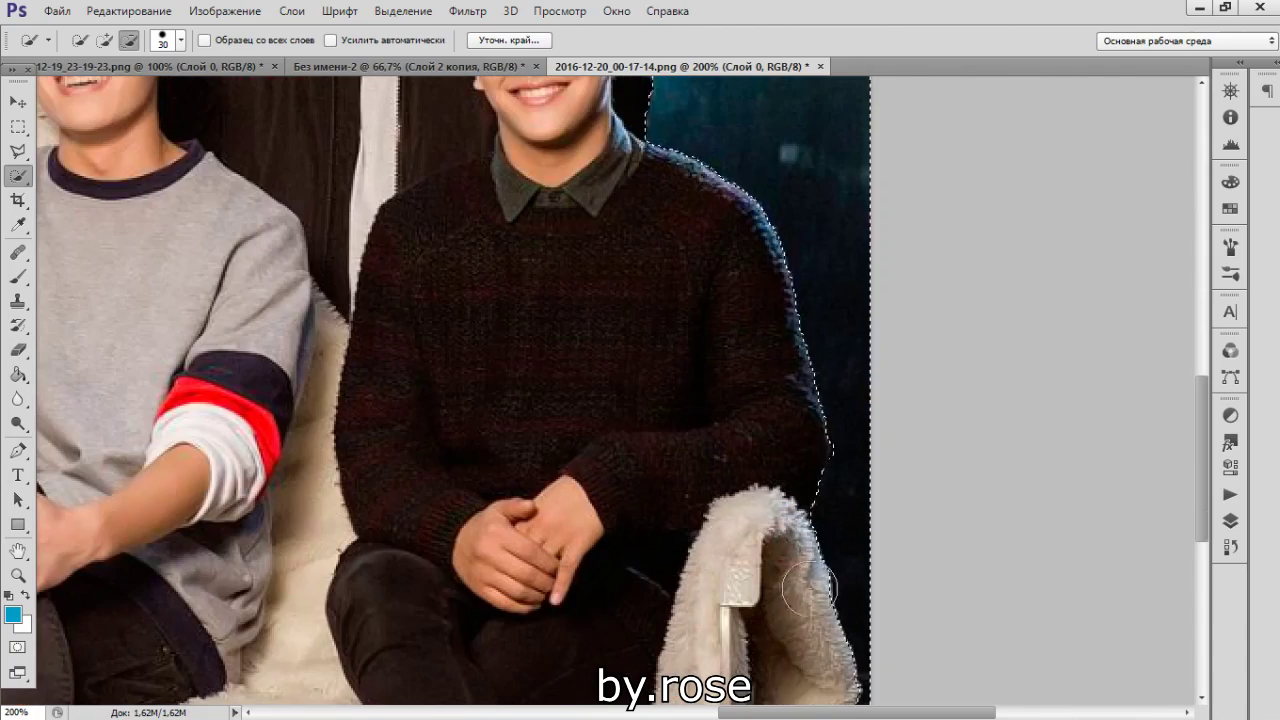
key(ctrl+0)
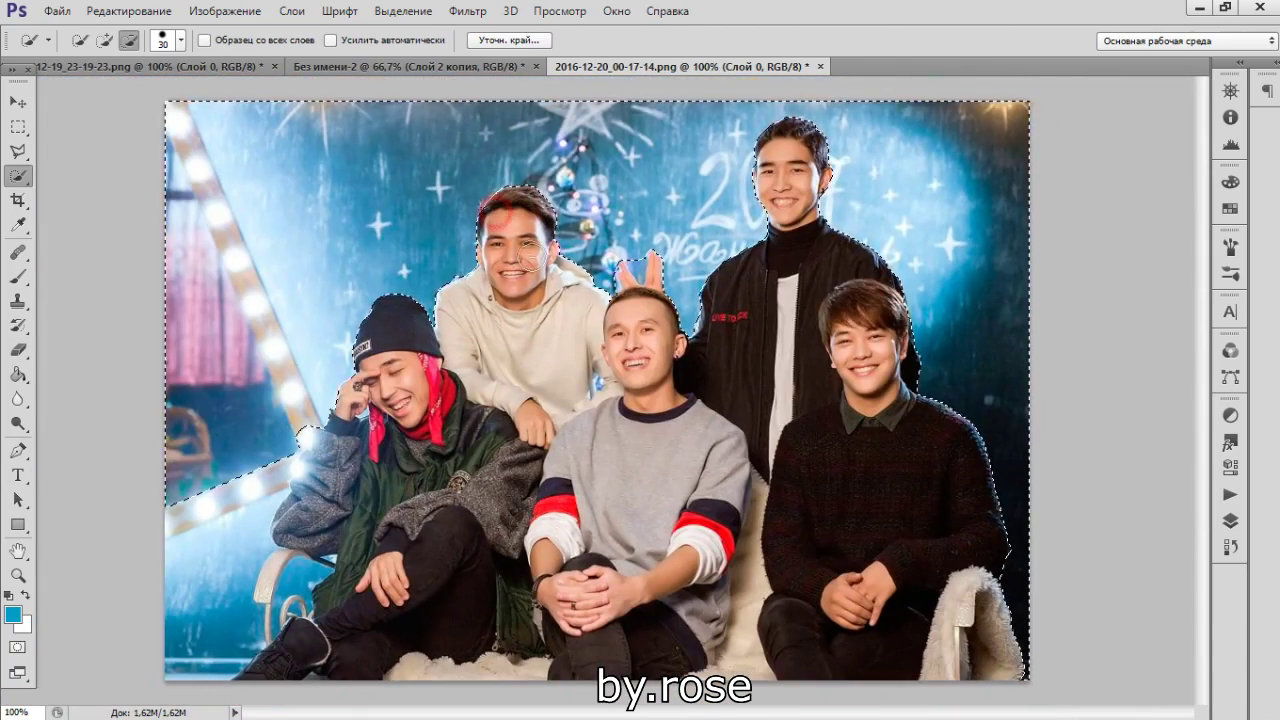
key(shift+F6)
key(Return)
key(ctrl+shift+i)
key(Delete)
Step: Place the cut-out group in the collage, enlarge it, and erase its bottom and side edges
key(v)
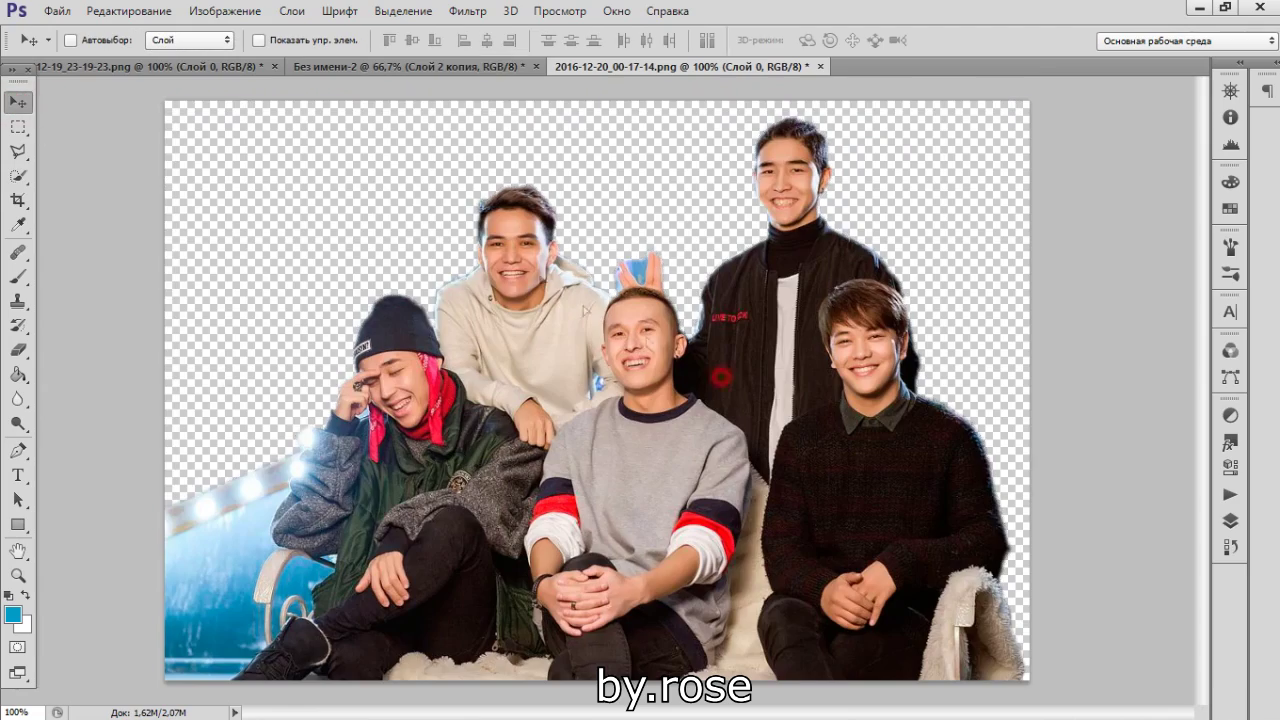
mouse_move(600, 420)
mouse_down()
mouse_move(700, 448)
mouse_move(715, 478)
mouse_up()
key(ctrl+t)
drag(840, 236, 851, 240)
key(Return)
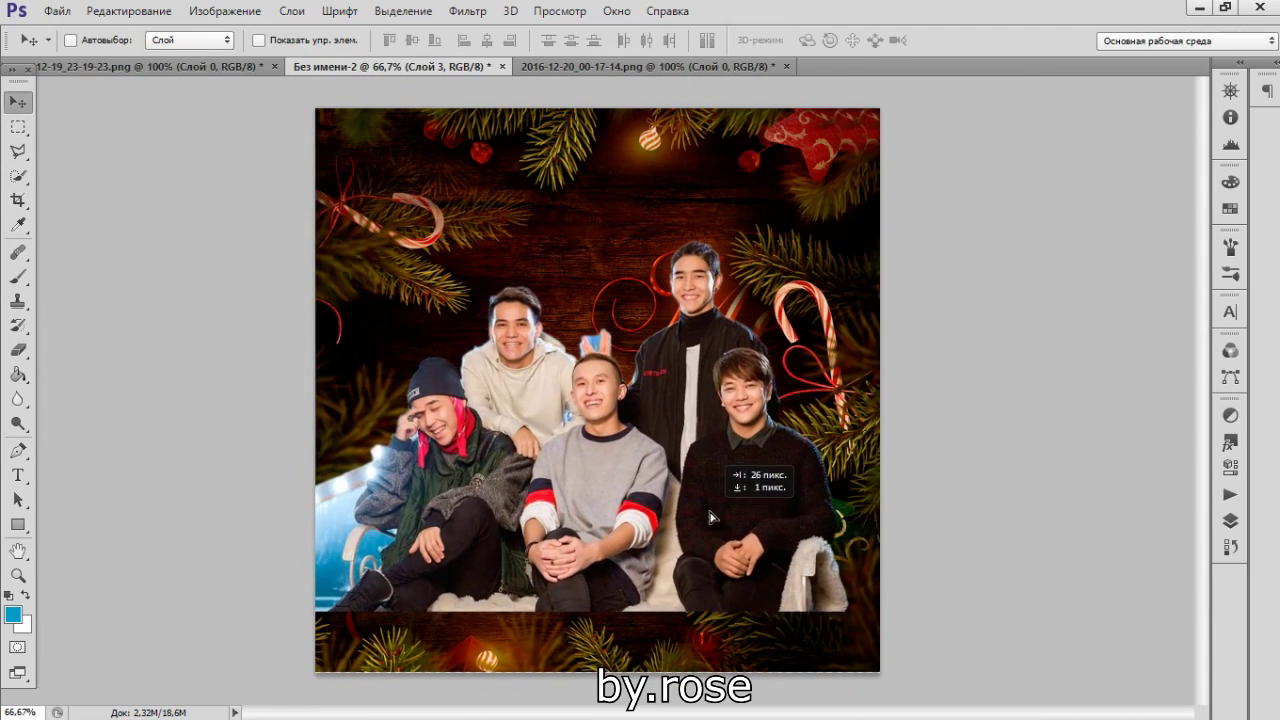
key(e)
drag(885, 530, 800, 560)
mouse_move(672, 610)
mouse_down()
mouse_move(420, 600)
mouse_move(318, 452)
mouse_up()
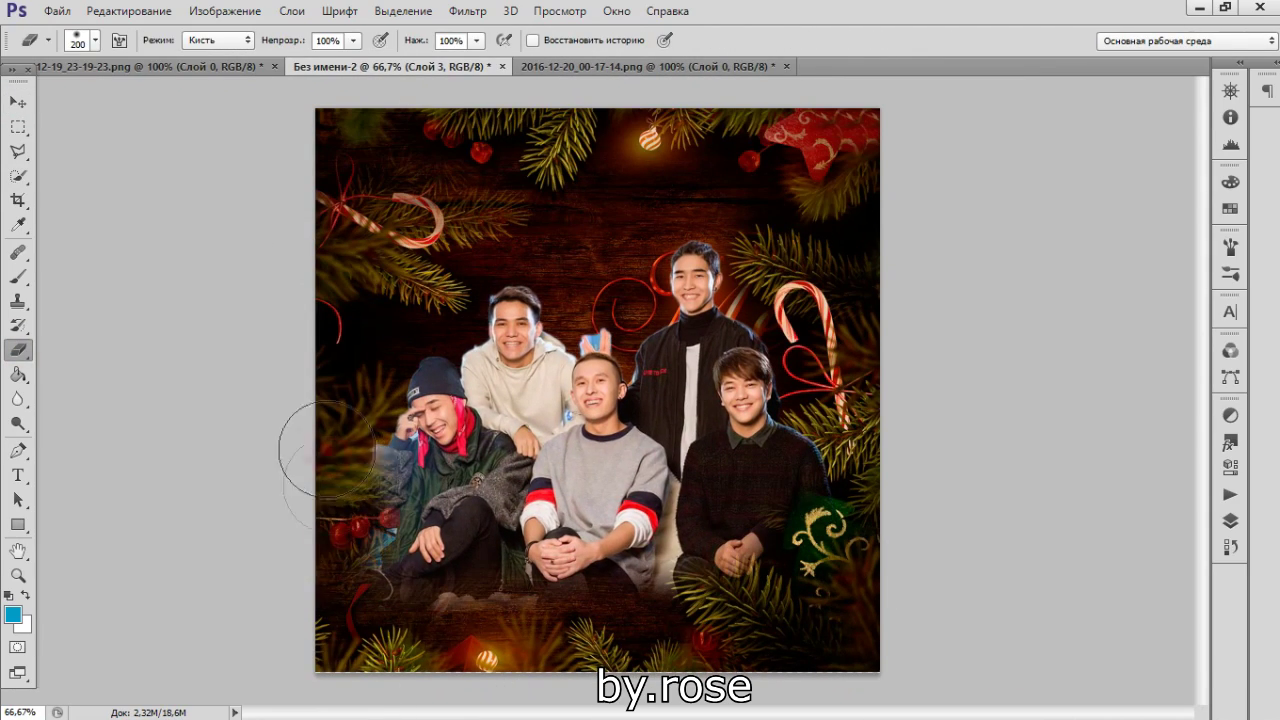
Step: Lasso and delete the blue patch and leftover sliver beside the raised fingers
click(18, 150)
scroll(597, 350, up, 2)
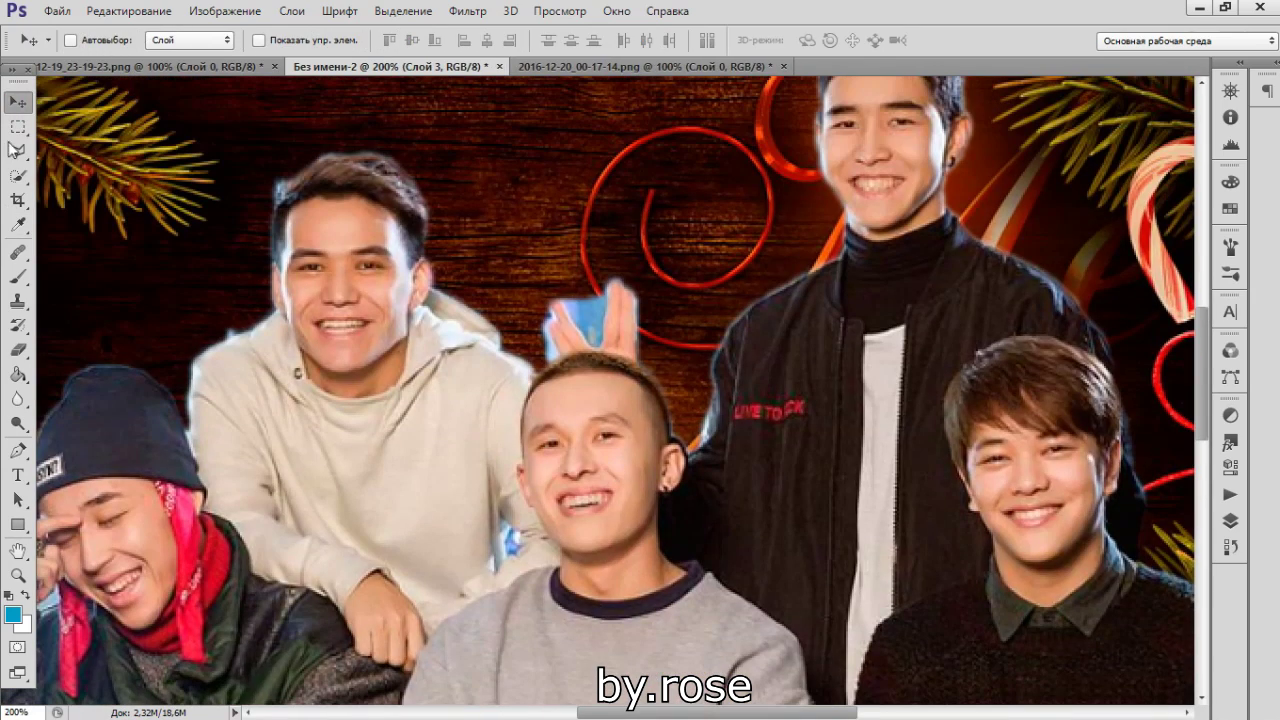
click(561, 299)
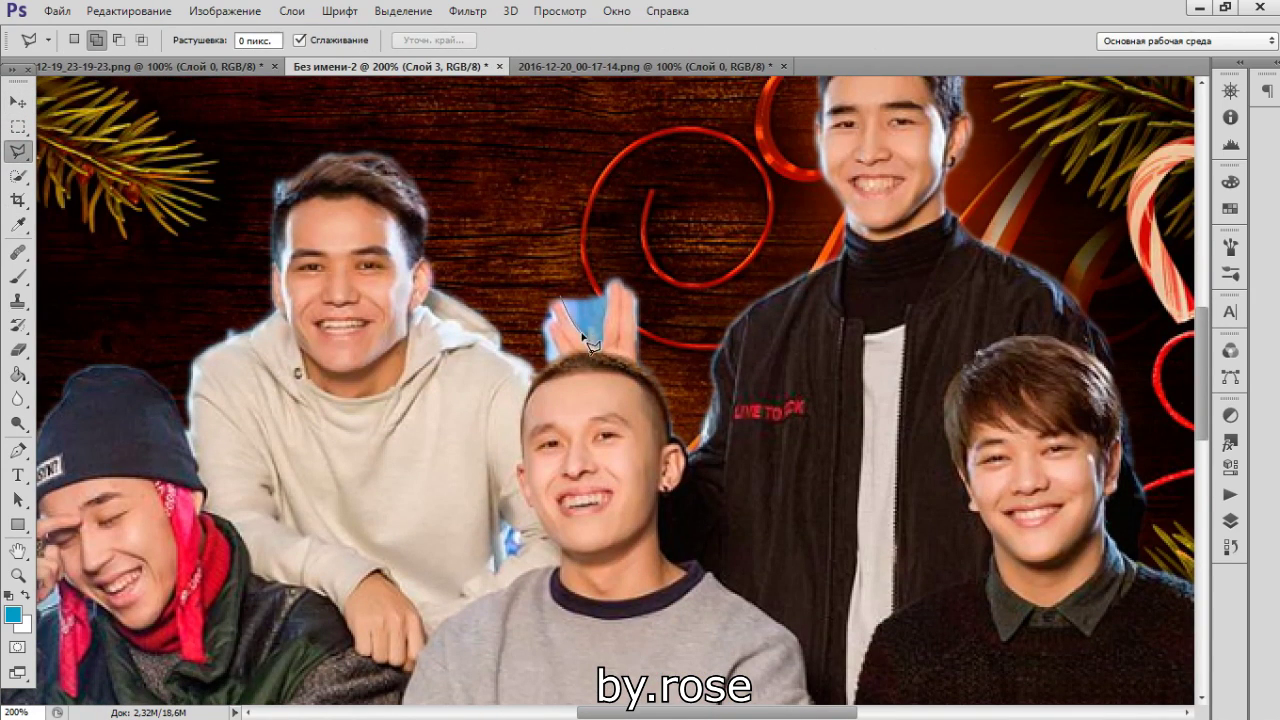
right_click(545, 257)
key(Escape)
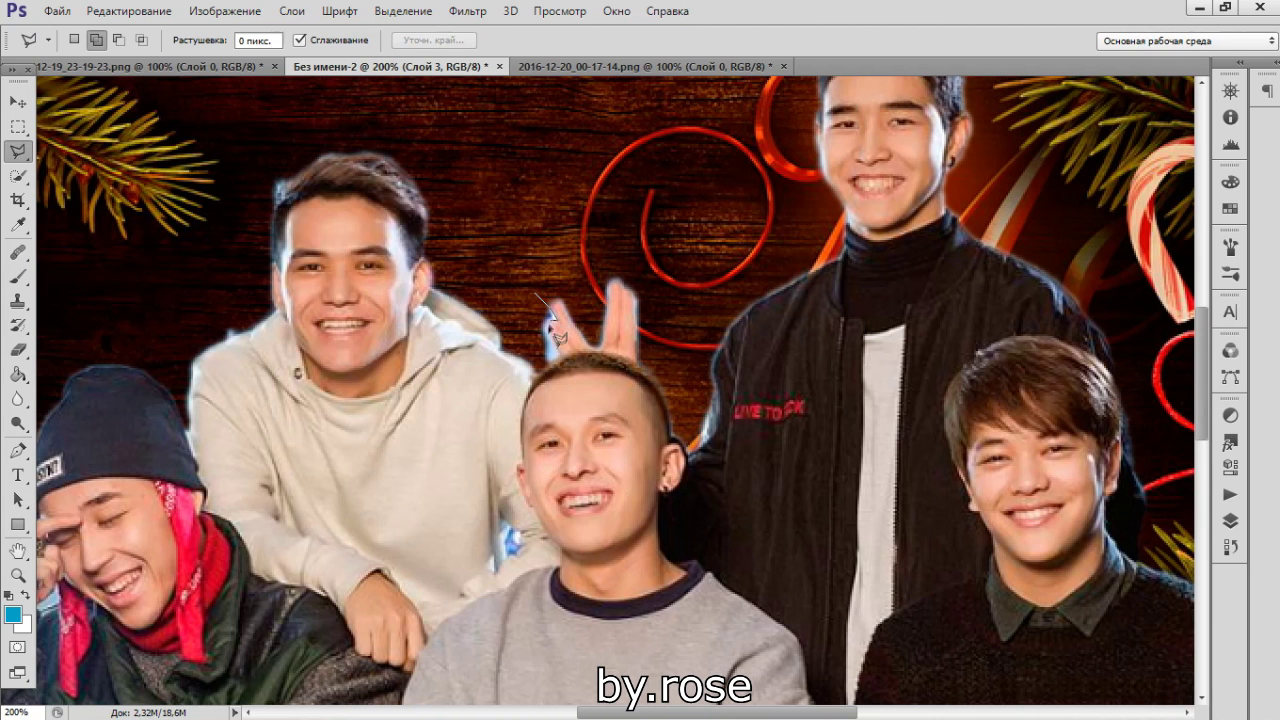
right_click(545, 380)
key(Escape)
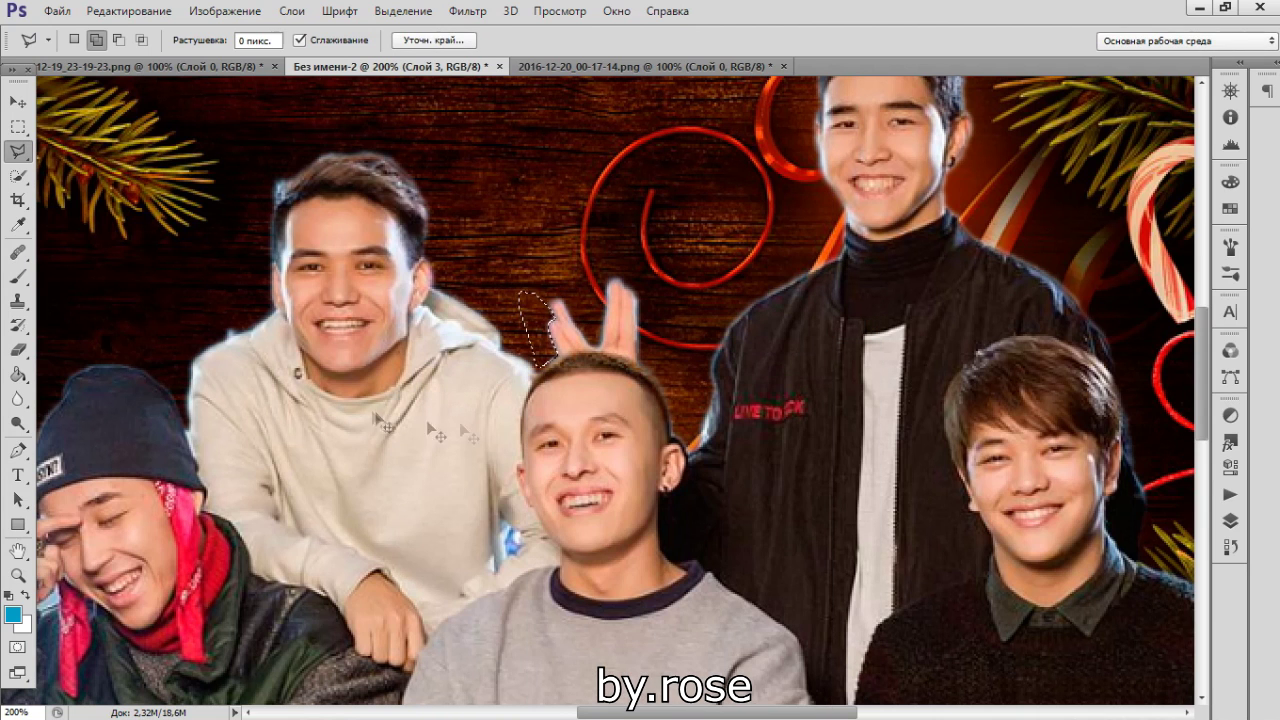
right_click(283, 127)
key(Escape)
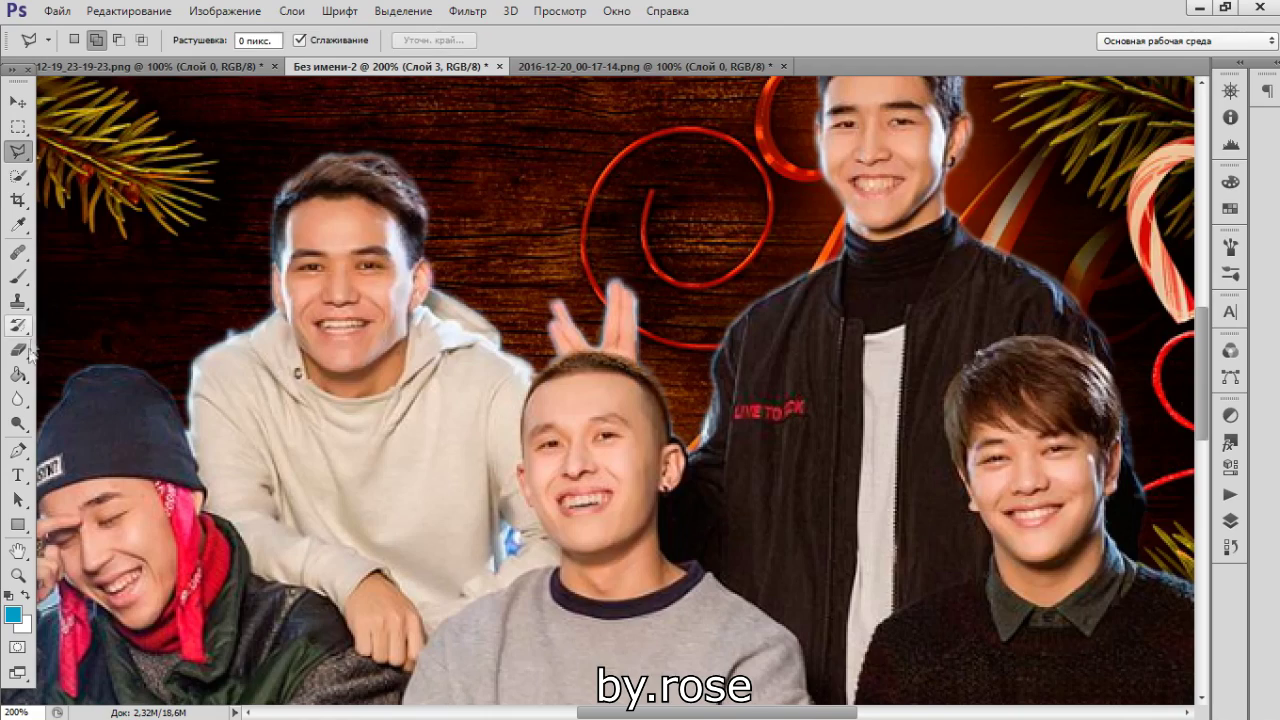
key(e)
scroll(219, 324, up, 2)
scroll(219, 324, up, 2)
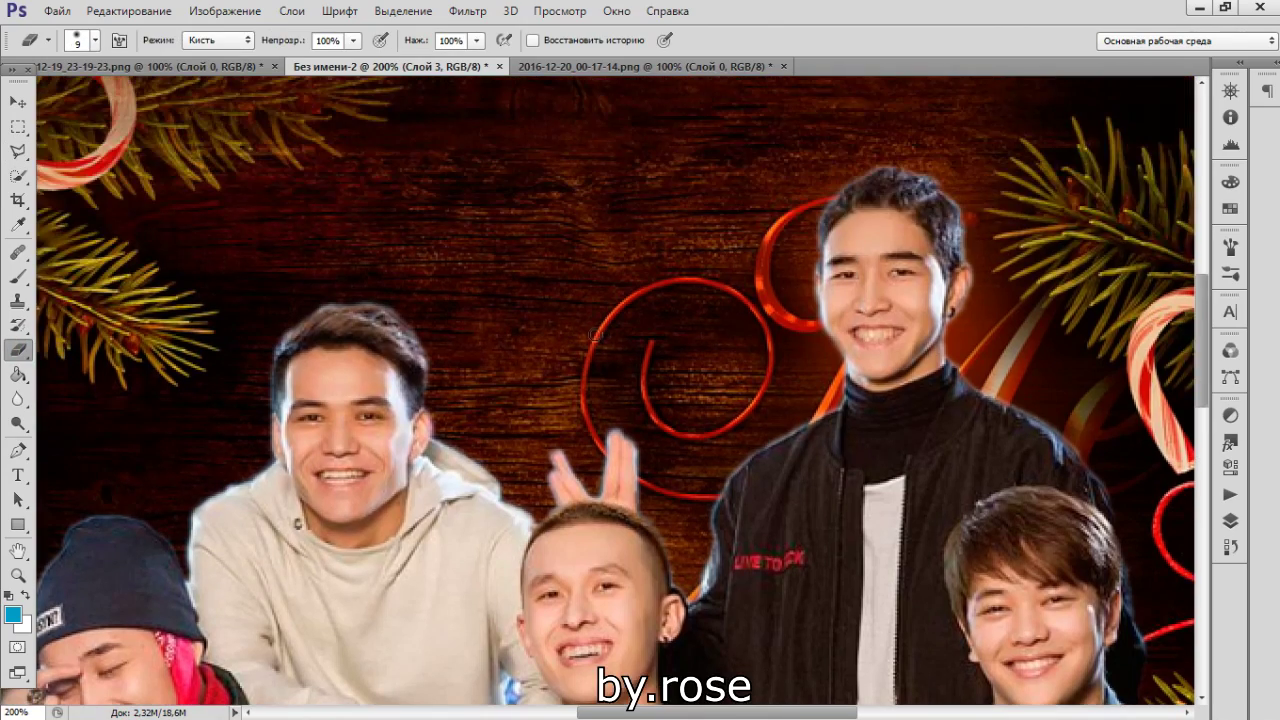
key(ctrl+minus)
key(ctrl+minus)
Step: Show the gift border layer Слой 2 копия and lower its opacity to 38%
key(v)
click(1230, 520)
click(903, 376)
click(1010, 376)
mouse_move(1110, 279)
mouse_down()
mouse_move(1160, 279)
mouse_move(1130, 280)
mouse_up()
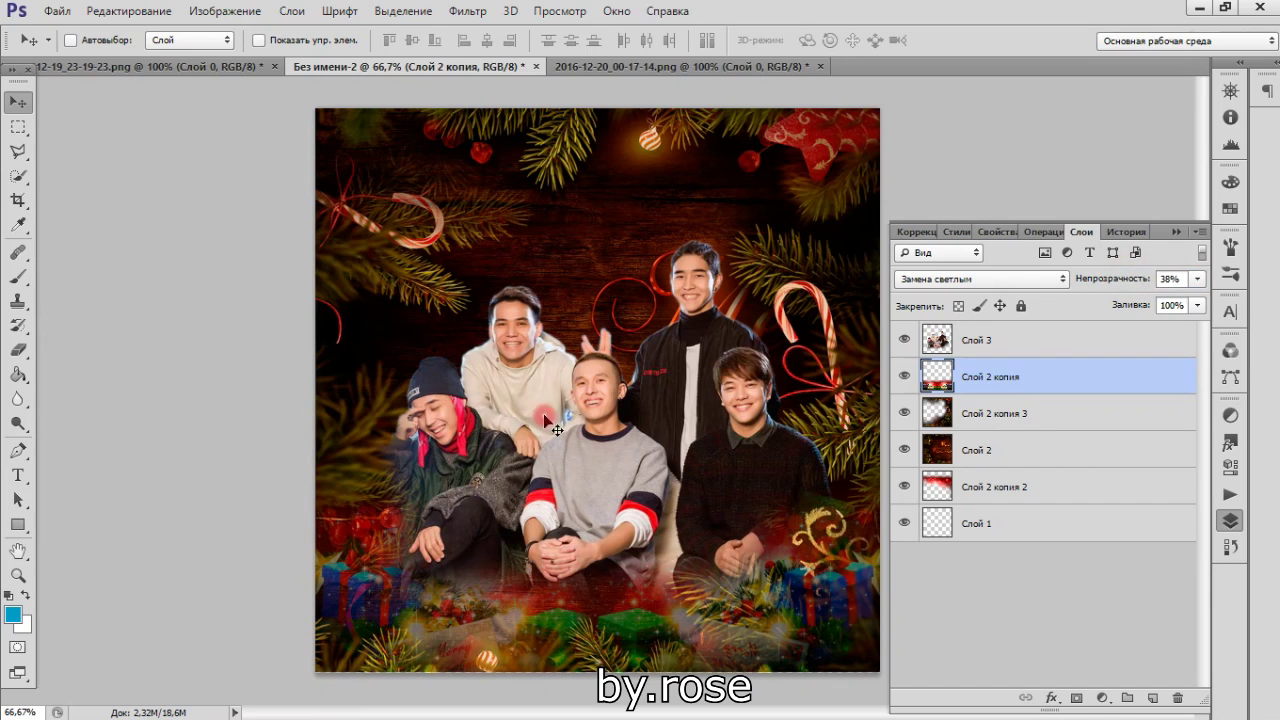
Step: Duplicate Слой 3 and merge both layers into Слой 3 копия
click(972, 338)
key(ctrl+j)
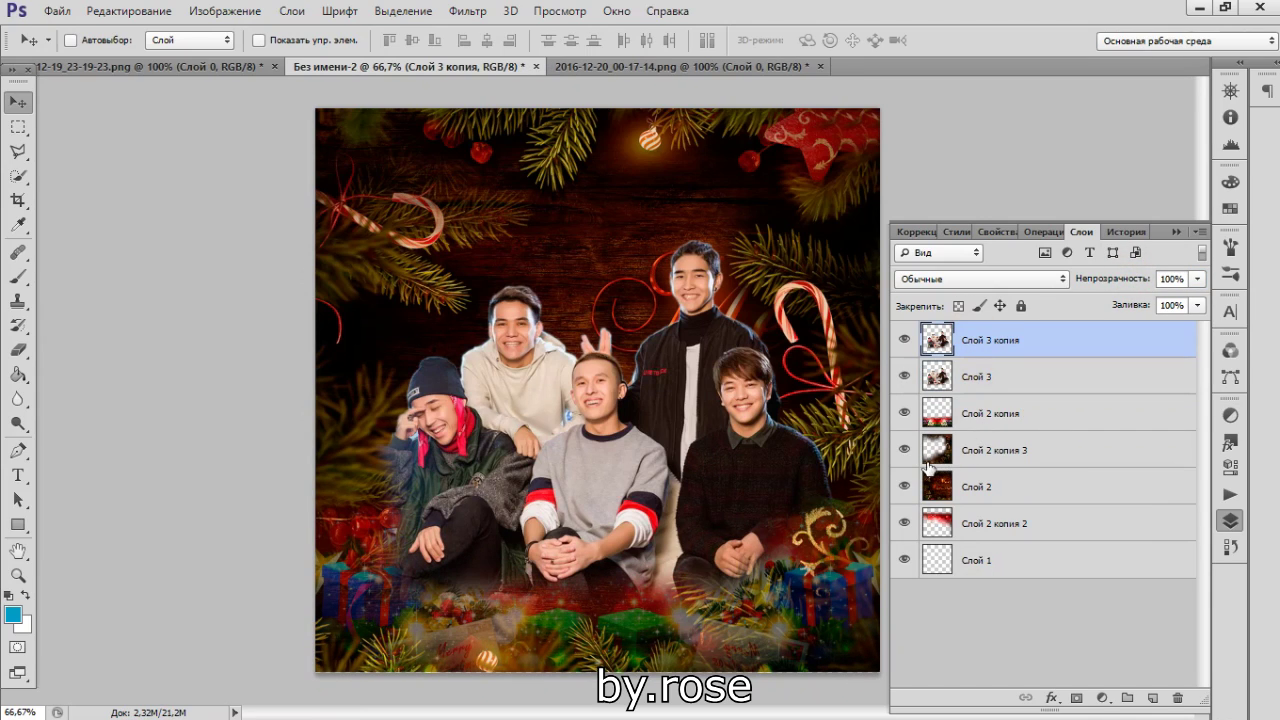
shift+click(986, 381)
right_click(986, 381)
click(610, 514)
scroll(528, 456, up, 1)
scroll(528, 456, up, 1)
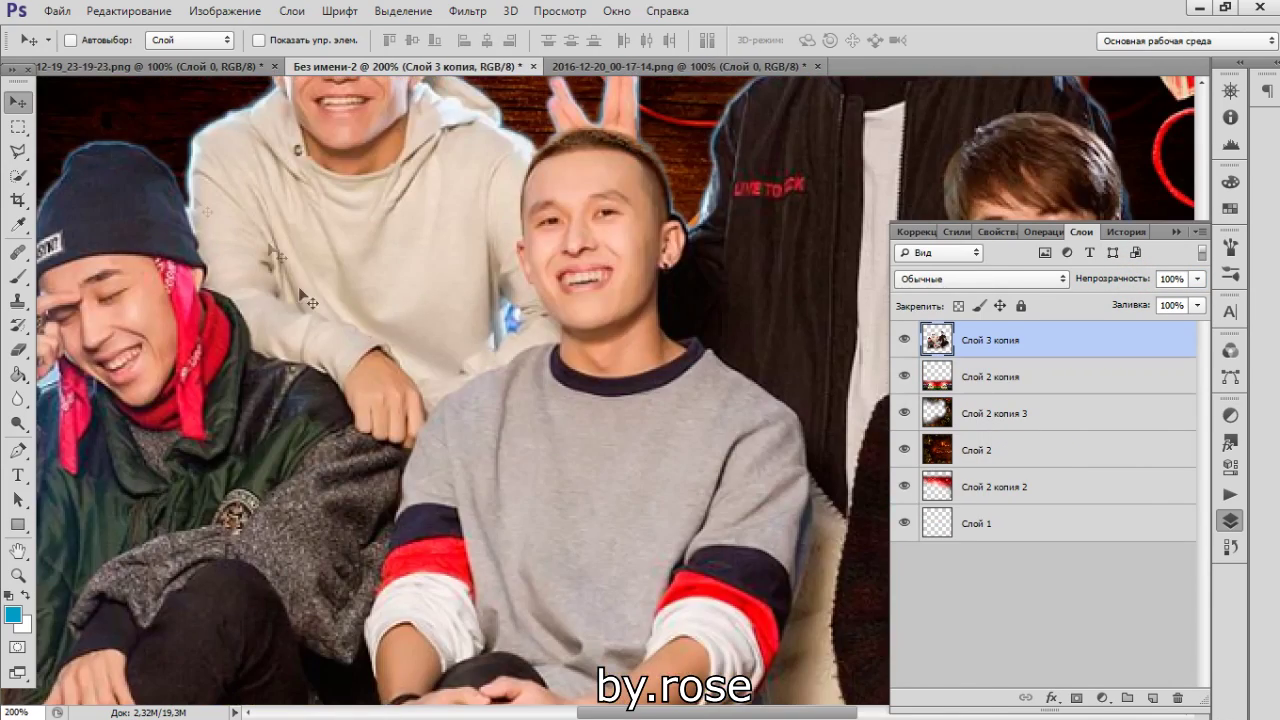
Step: Cycle through Lasso and size-4 Quick Selection, then return to Move and fit the collage
key(l)
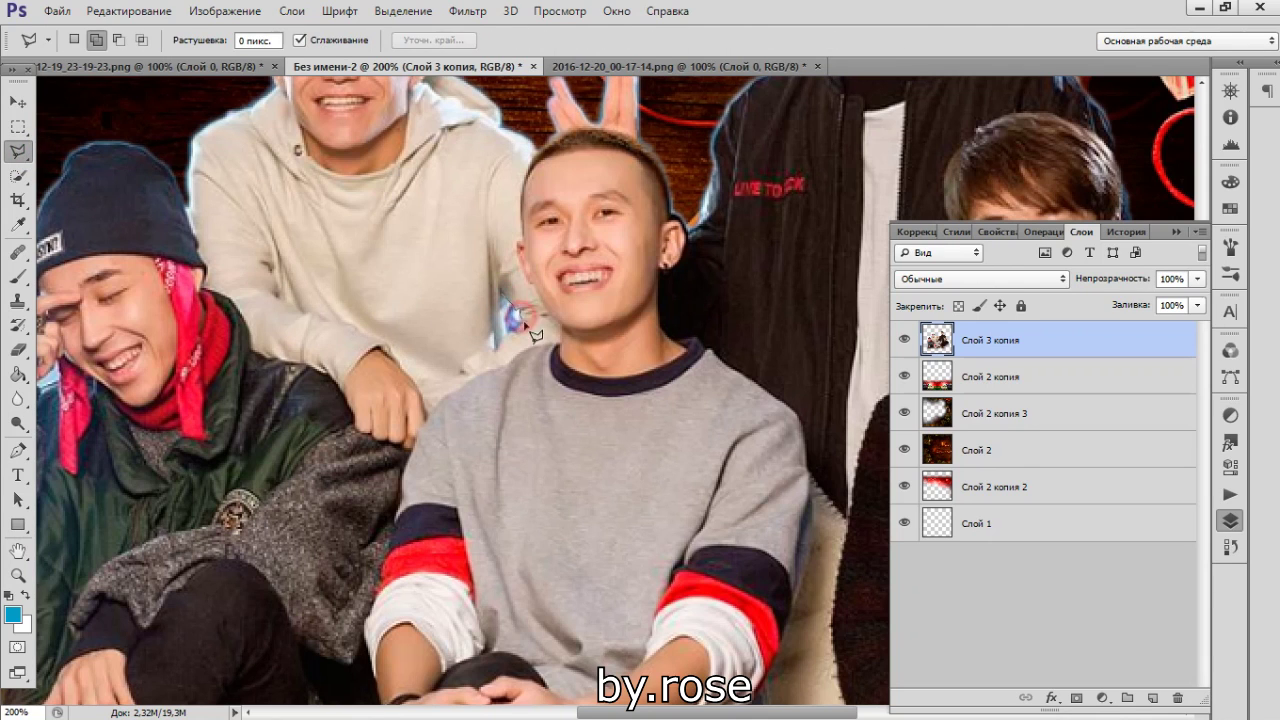
right_click(500, 292)
key(Escape)
scroll(600, 400, left, 5)
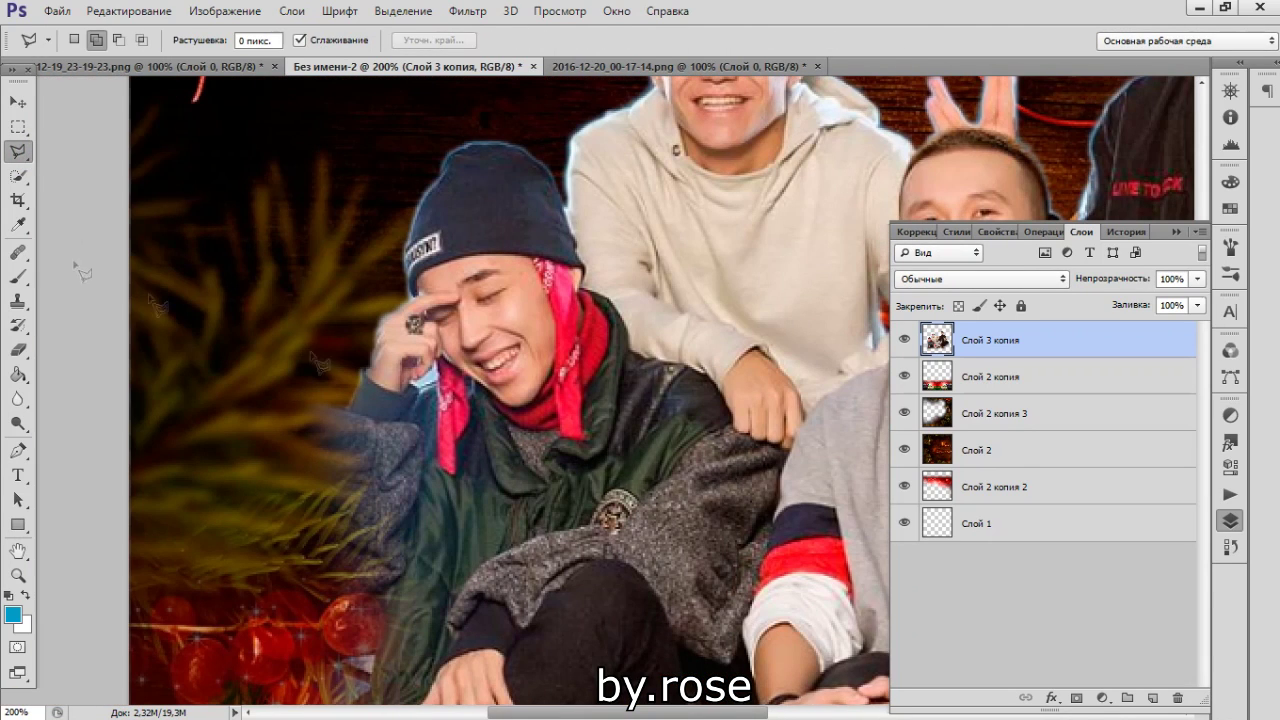
key(w)
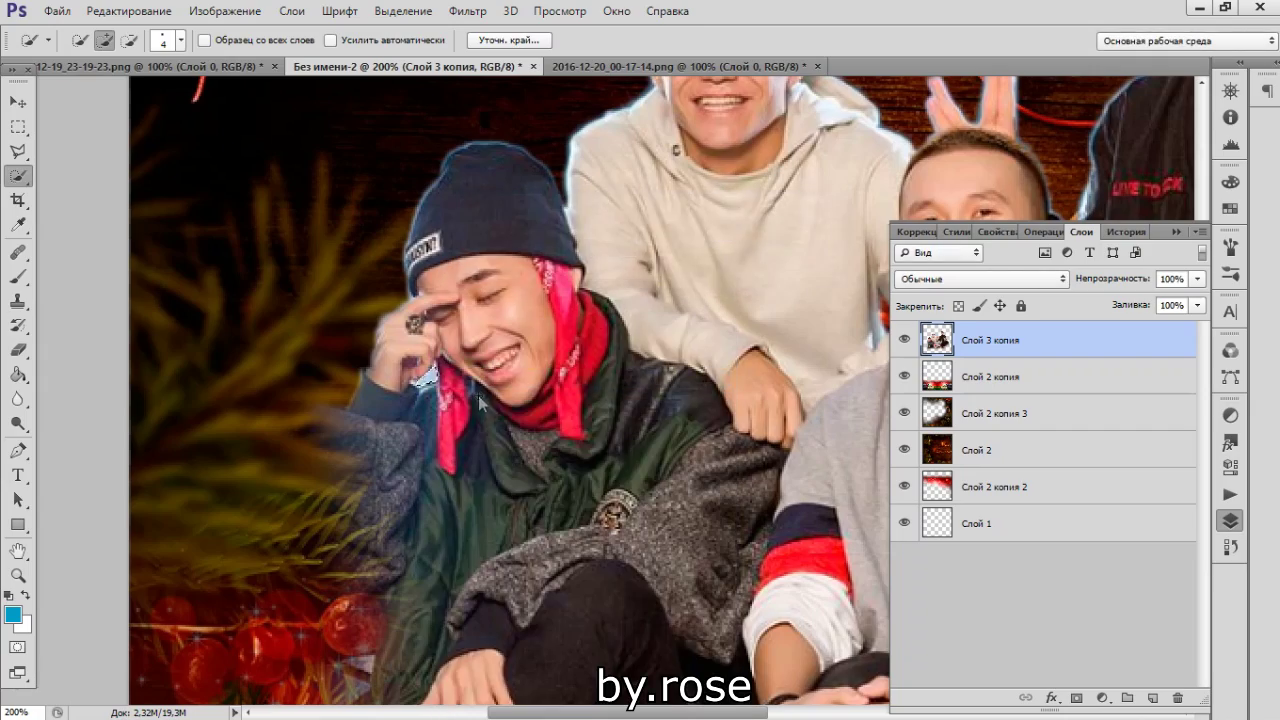
click(19, 102)
key(ctrl+0)
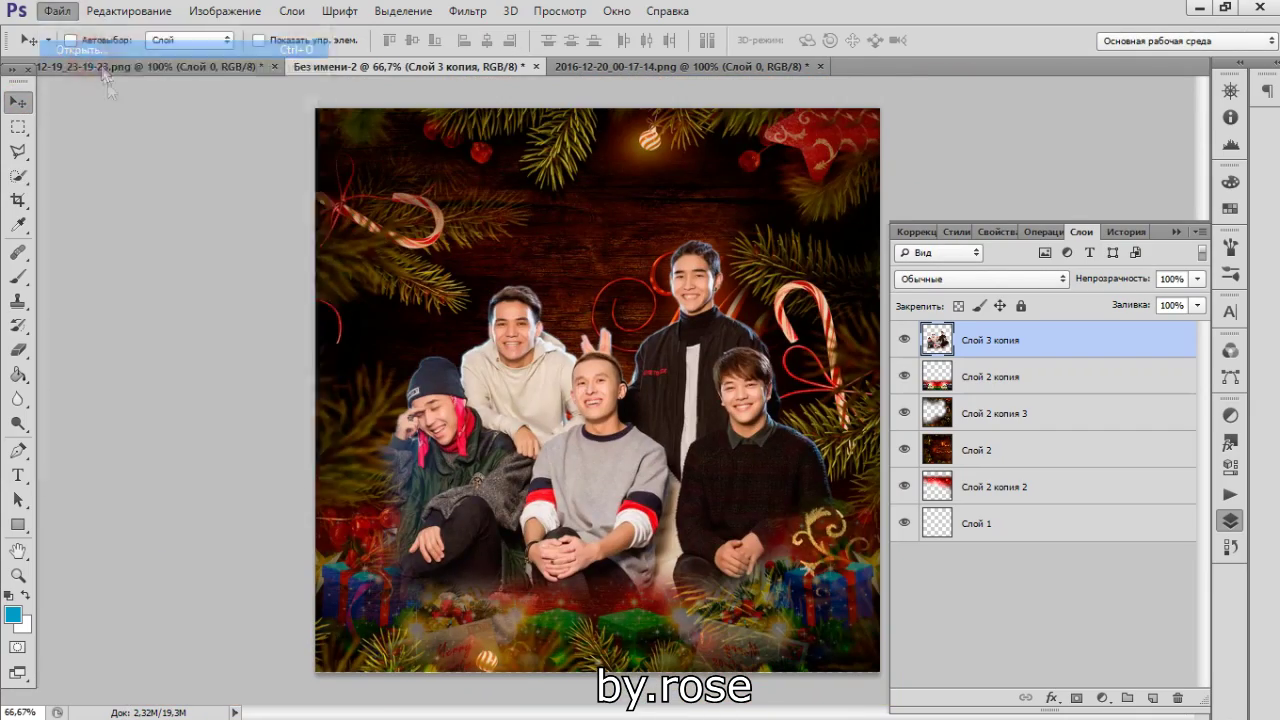
Step: Open the Christmas tree room image from the desktop's Winter png folder
key(ctrl+o)
scroll(814, 360, up, 10)
double_click(720, 246)
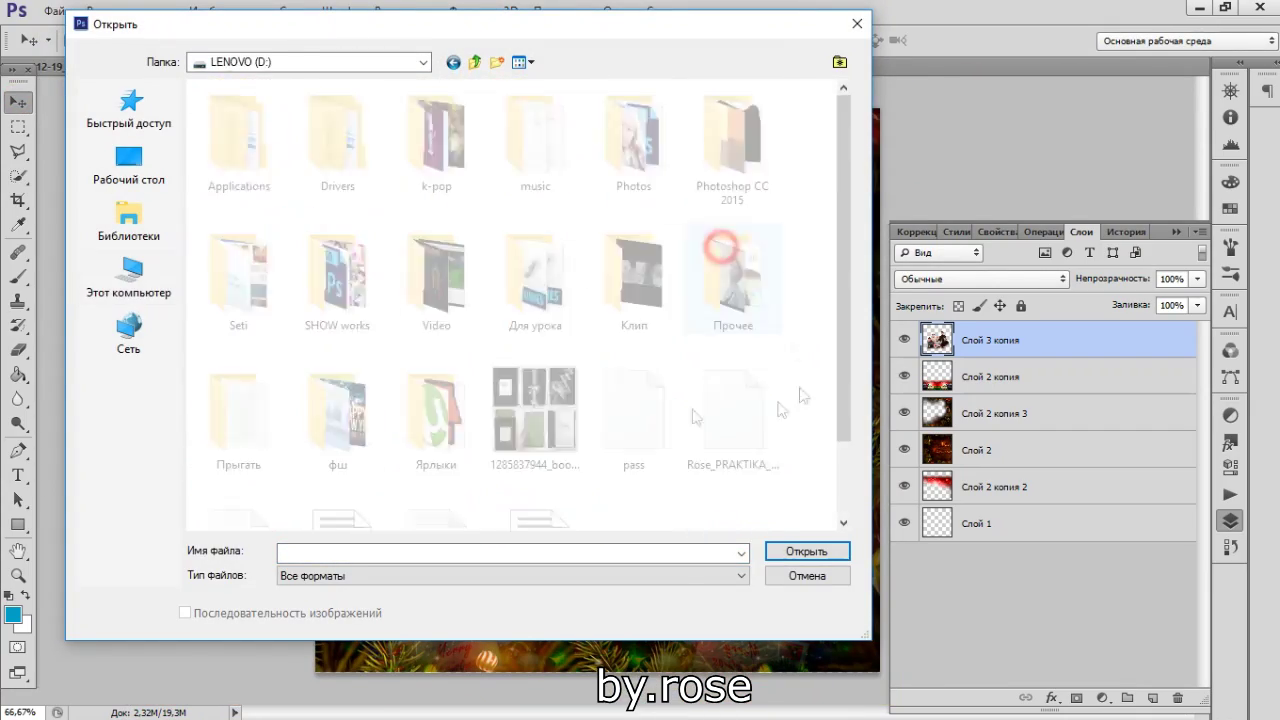
double_click(563, 403)
scroll(766, 443, down, 5)
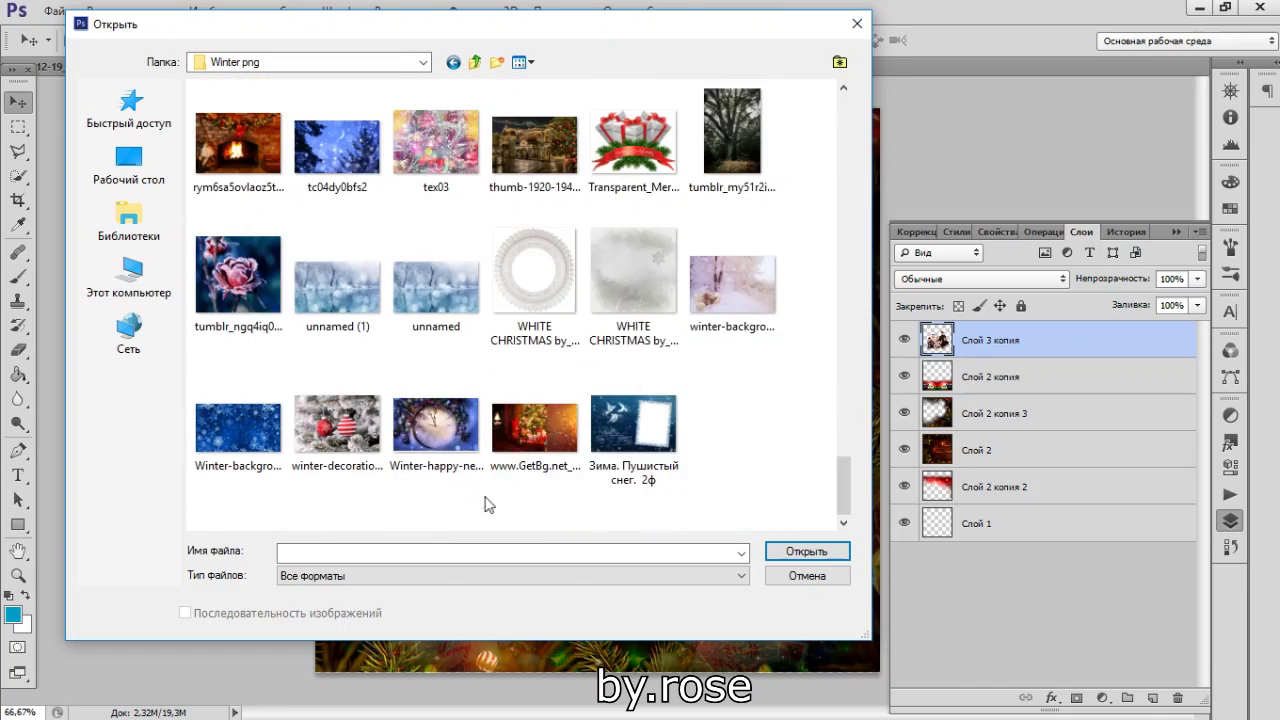
double_click(534, 428)
click(660, 370)
Step: Bring the tree image into the collage at about 44%, placed below Слой 3 копия
drag(420, 300, 333, 531)
key(ctrl+minus)
key(ctrl+minus)
key(ctrl+minus)
key(ctrl+t)
drag(894, 194, 557, 380)
drag(544, 529, 720, 430)
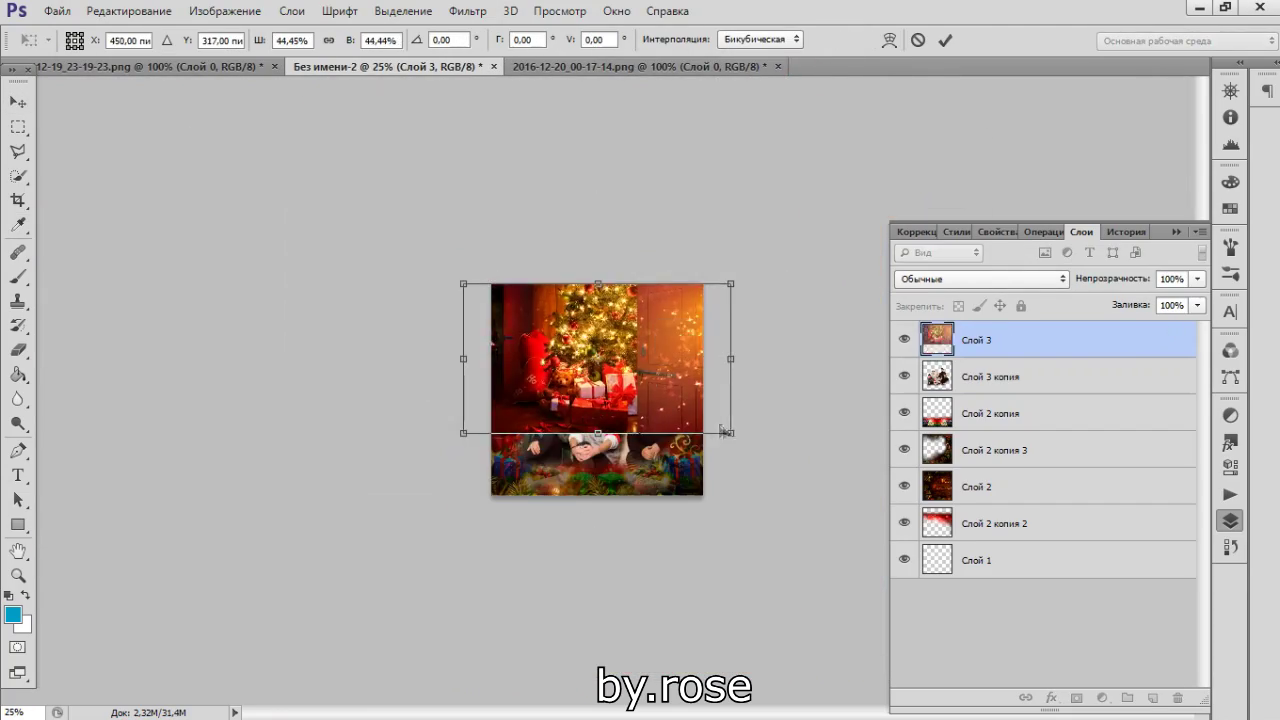
key(Return)
key(ctrl+bracketleft)
key(ctrl+plus)
key(ctrl+plus)
key(ctrl+plus)
Step: Set the tree layer's blend mode to Светлее
click(980, 279)
click(990, 51)
scroll(961, 279, down, 1)
scroll(961, 279, down, 1)
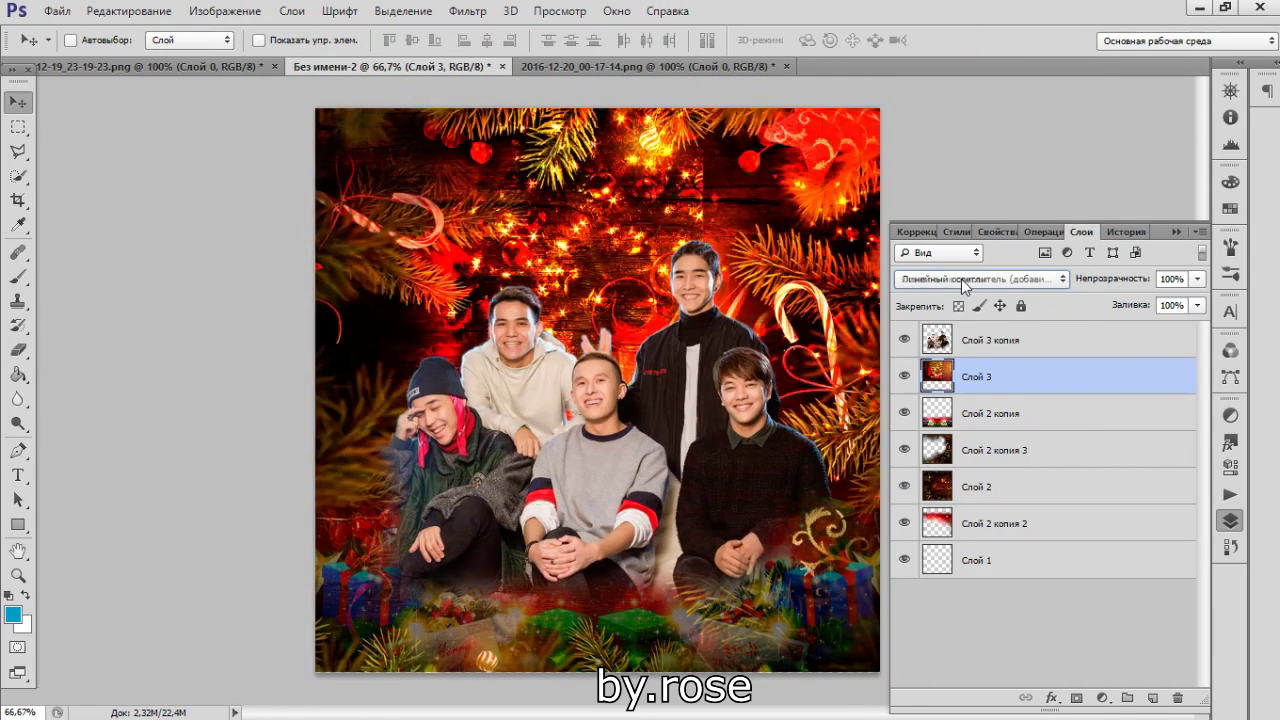
scroll(961, 279, down, 2)
Step: Erase the red doors and red around the tree top, then nudge the tree right
key(e)
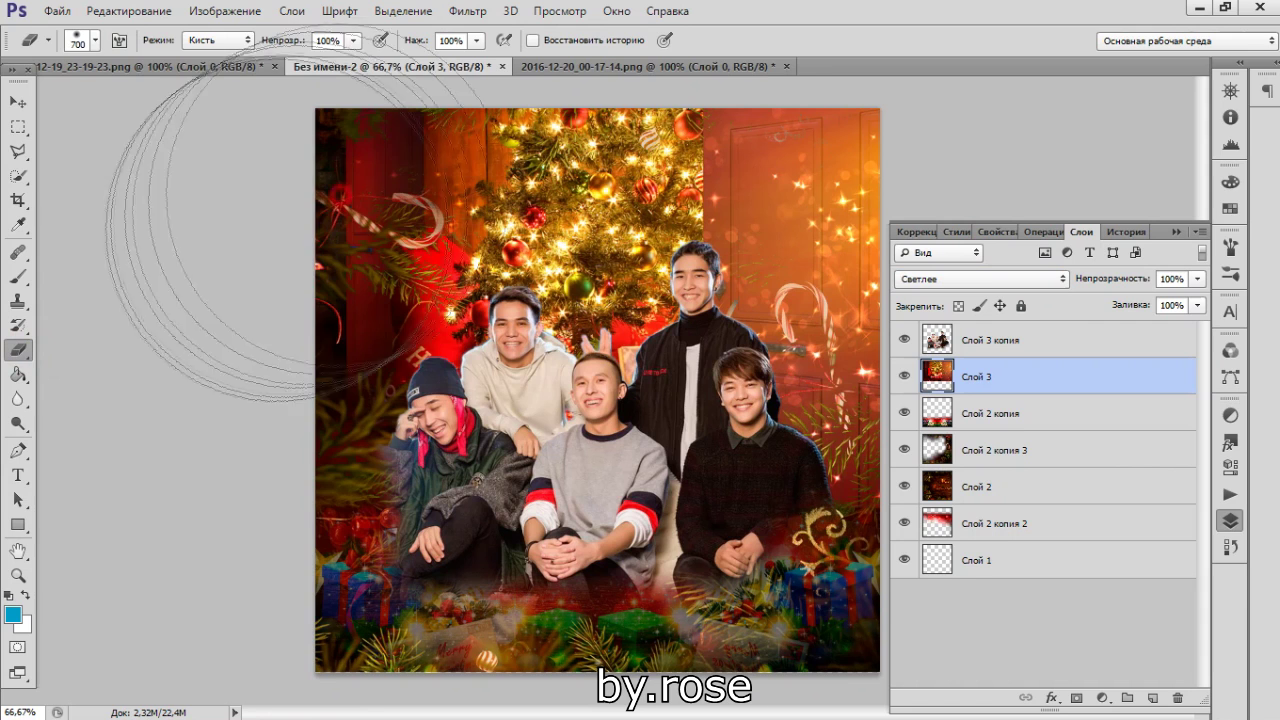
drag(340, 195, 360, 330)
key(bracketright)
drag(830, 130, 800, 300)
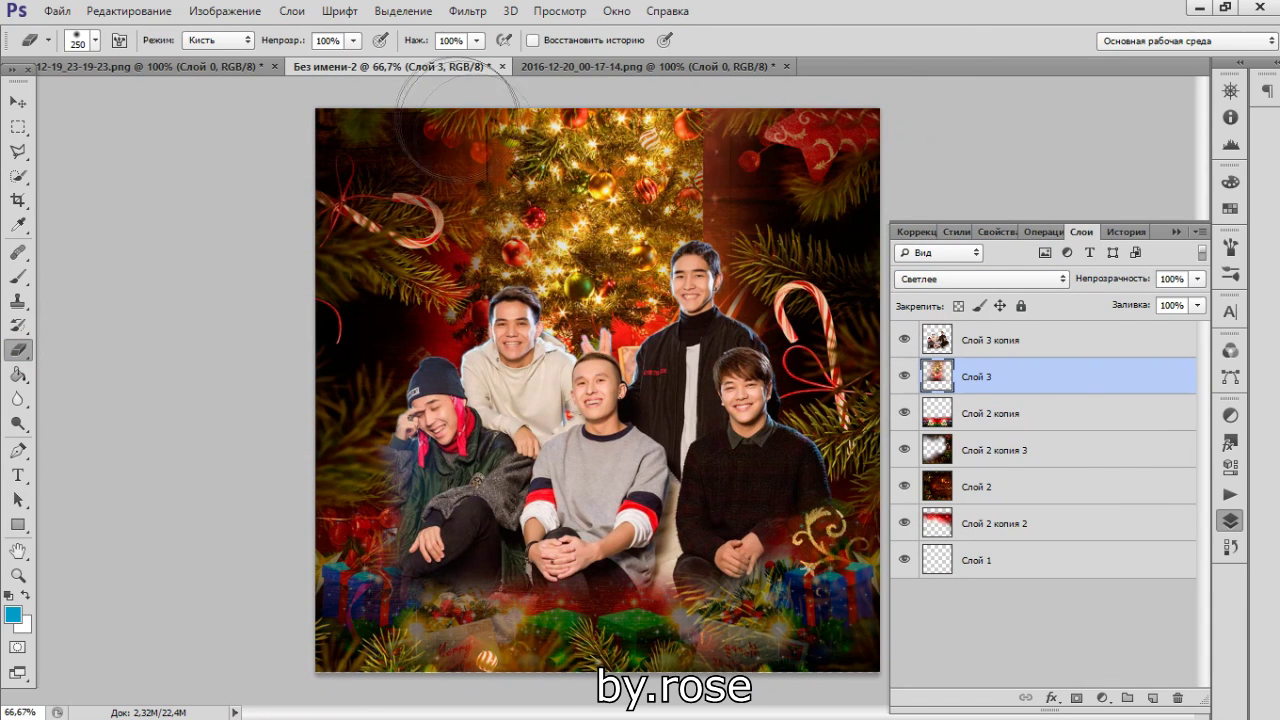
key(bracketleft)
key(bracketleft)
key(bracketleft)
drag(640, 110, 730, 240)
key(v)
drag(470, 361, 497, 364)
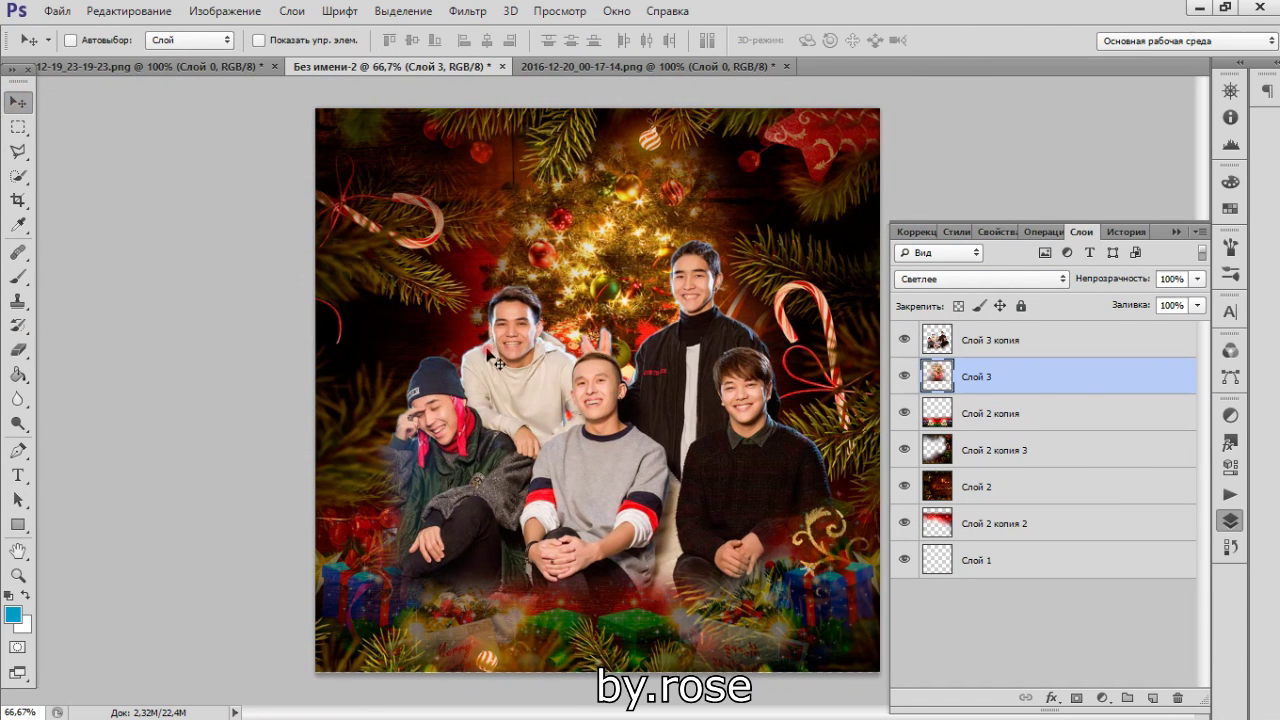
key(ctrl+o)
scroll(813, 355, down, 5)
Step: Open the red Christmas ornaments image and bring it into the collage
scroll(813, 355, down, 5)
scroll(813, 355, down, 5)
scroll(813, 355, down, 5)
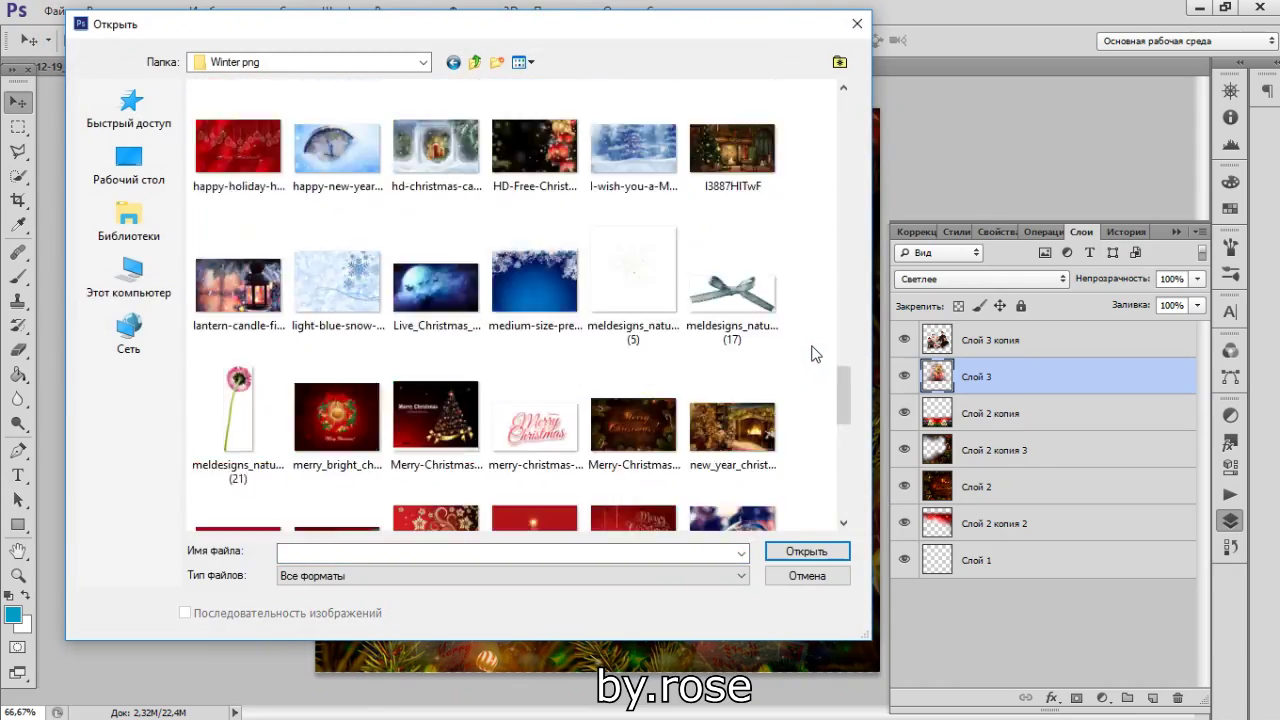
scroll(815, 353, down, 5)
double_click(435, 285)
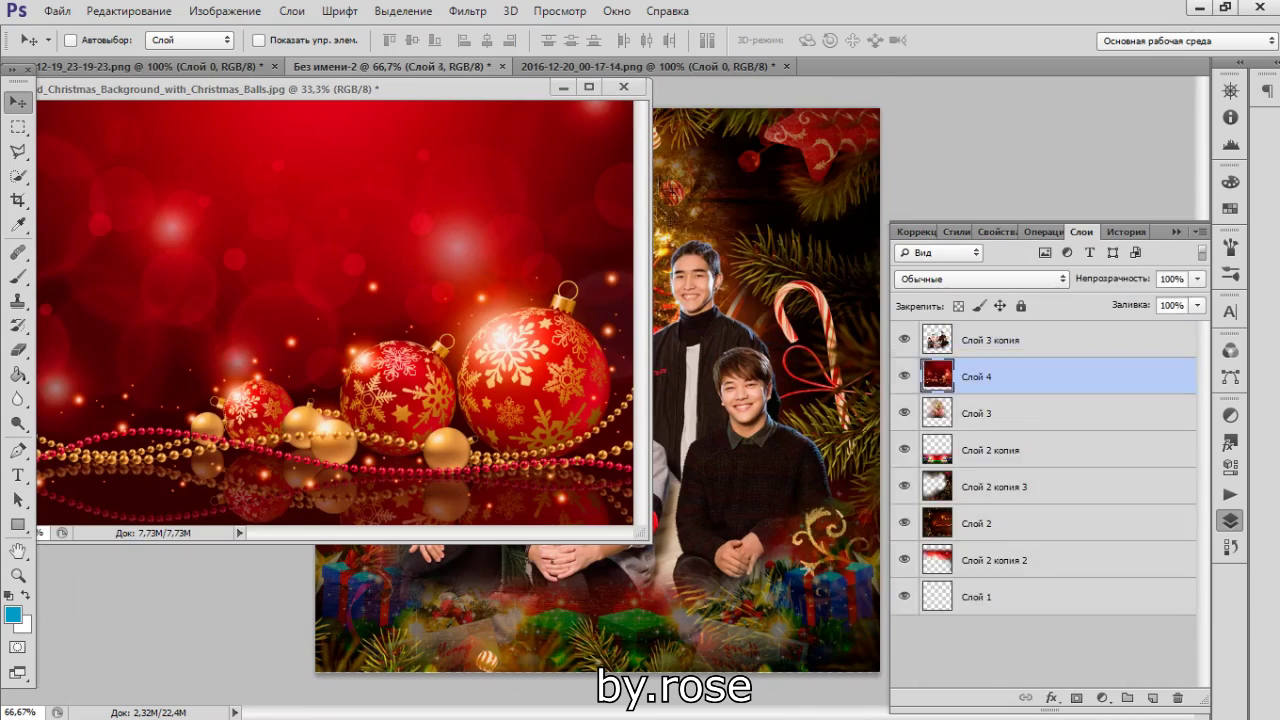
drag(455, 185, 617, 341)
Step: Move the ornaments layer to the top, shrink it, and place it along the bottom
key(ctrl+shift+bracketright)
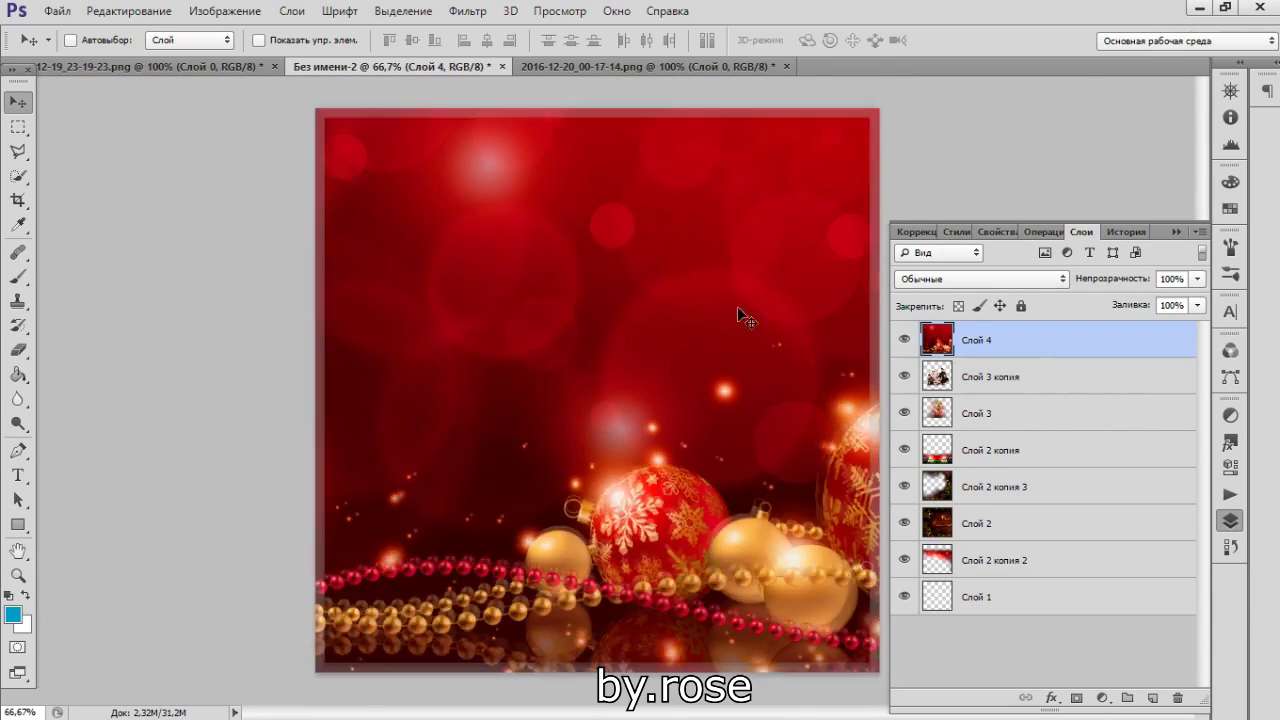
key(ctrl+t)
key(ctrl+minus)
key(ctrl+minus)
key(ctrl+minus)
mouse_move(885, 205)
mouse_down()
mouse_move(540, 470)
mouse_move(680, 430)
mouse_up()
drag(571, 486, 491, 538)
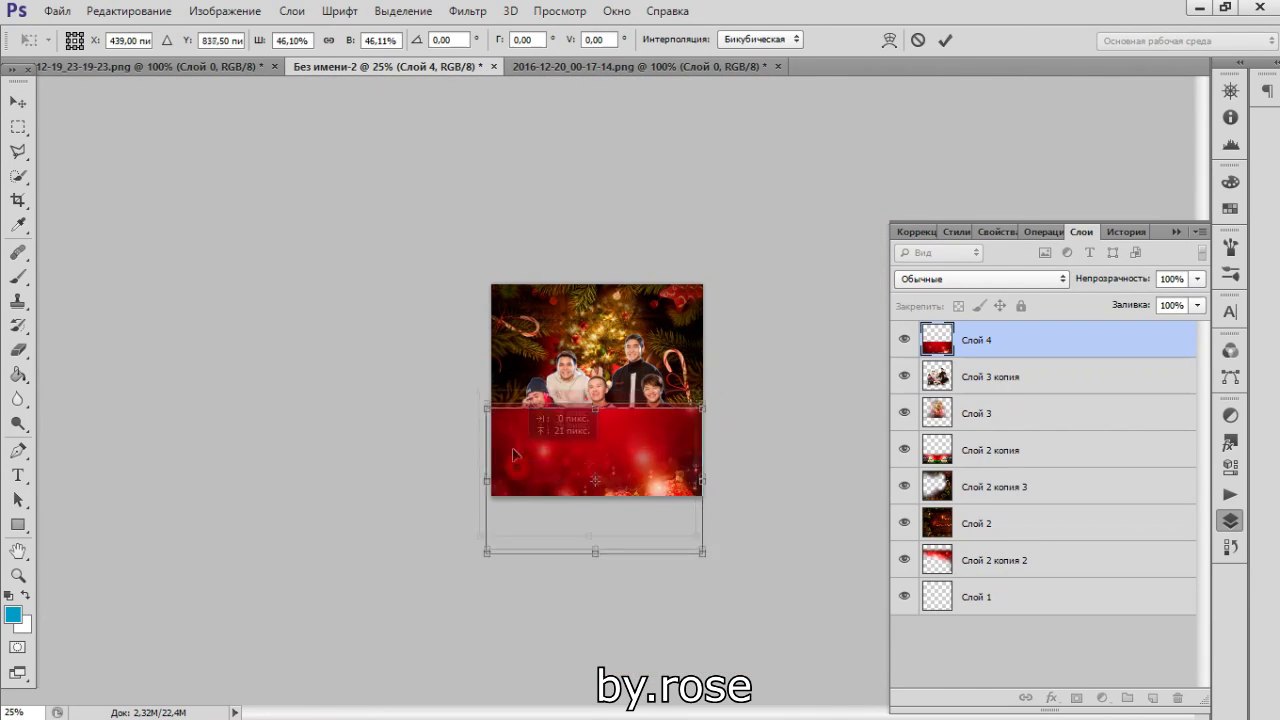
key(Return)
key(ctrl+plus)
key(ctrl+plus)
key(ctrl+plus)
Step: Erase the ornaments' red backdrop from over the men and the centre
key(e)
drag(450, 360, 800, 380)
drag(420, 420, 780, 560)
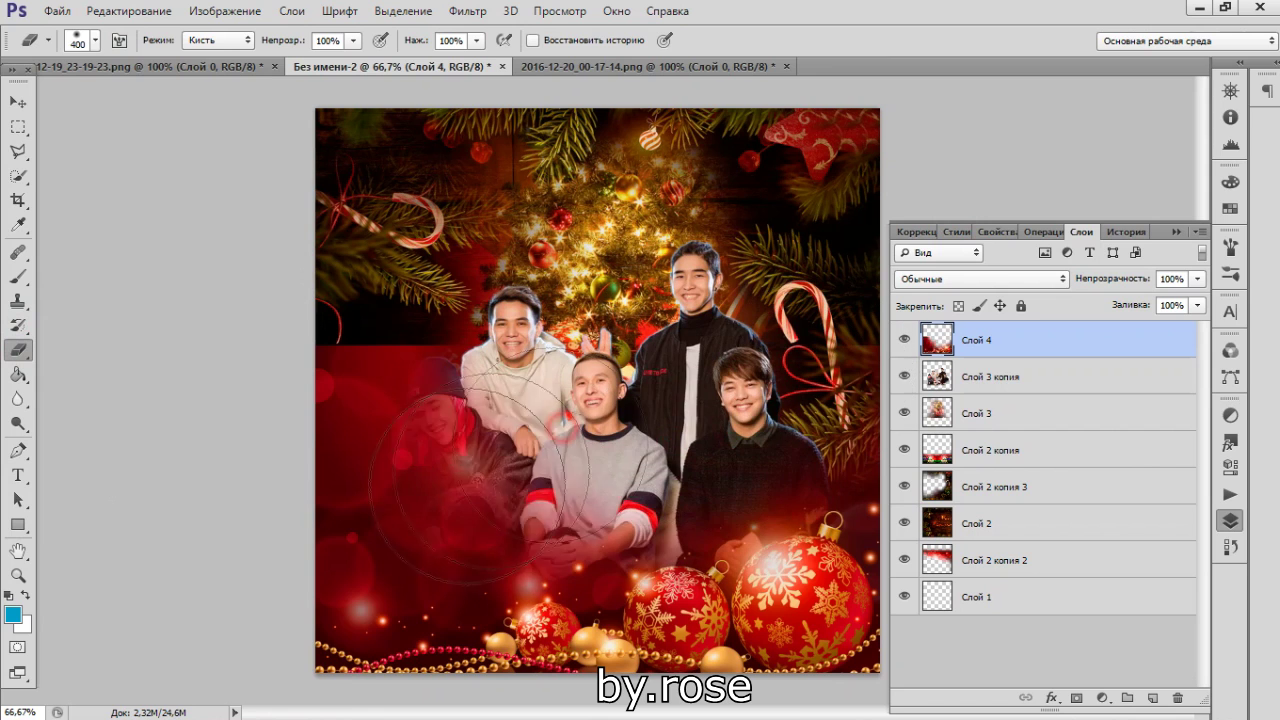
drag(260, 450, 600, 570)
drag(224, 357, 450, 620)
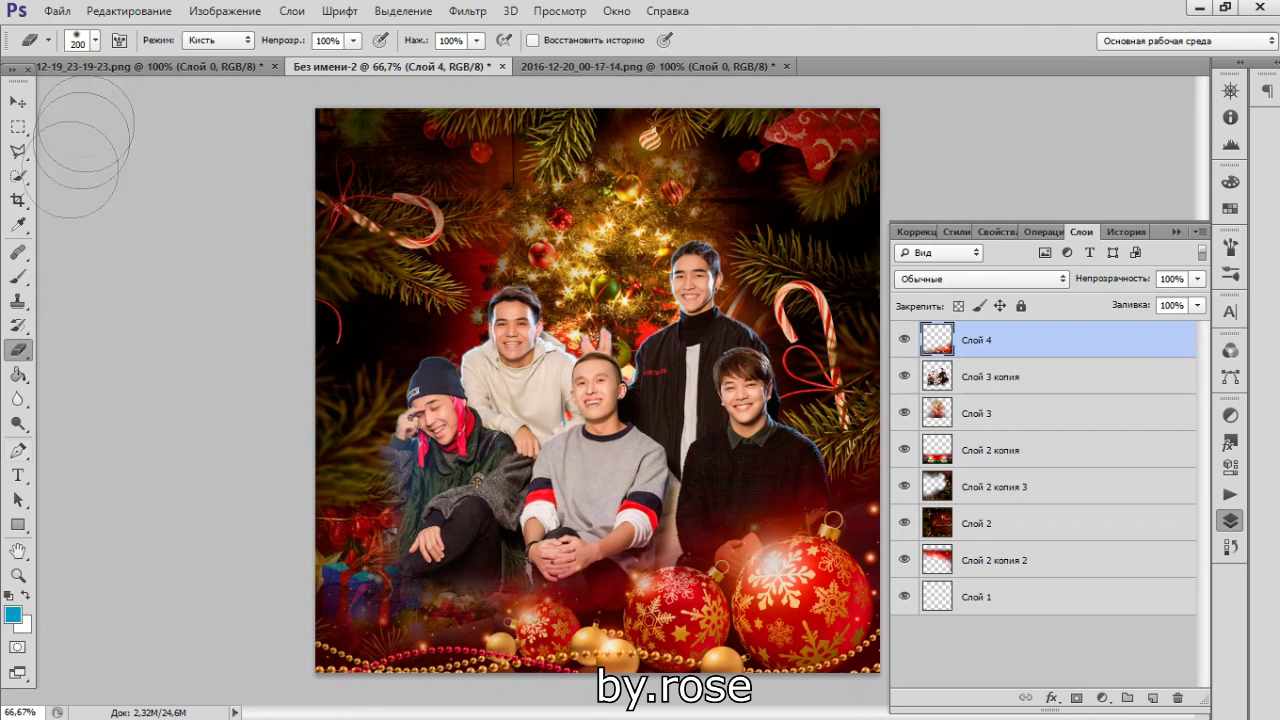
click(1152, 698)
Step: Sample a dark red from the image and paint sparkle dots with a size-20 brush
key(i)
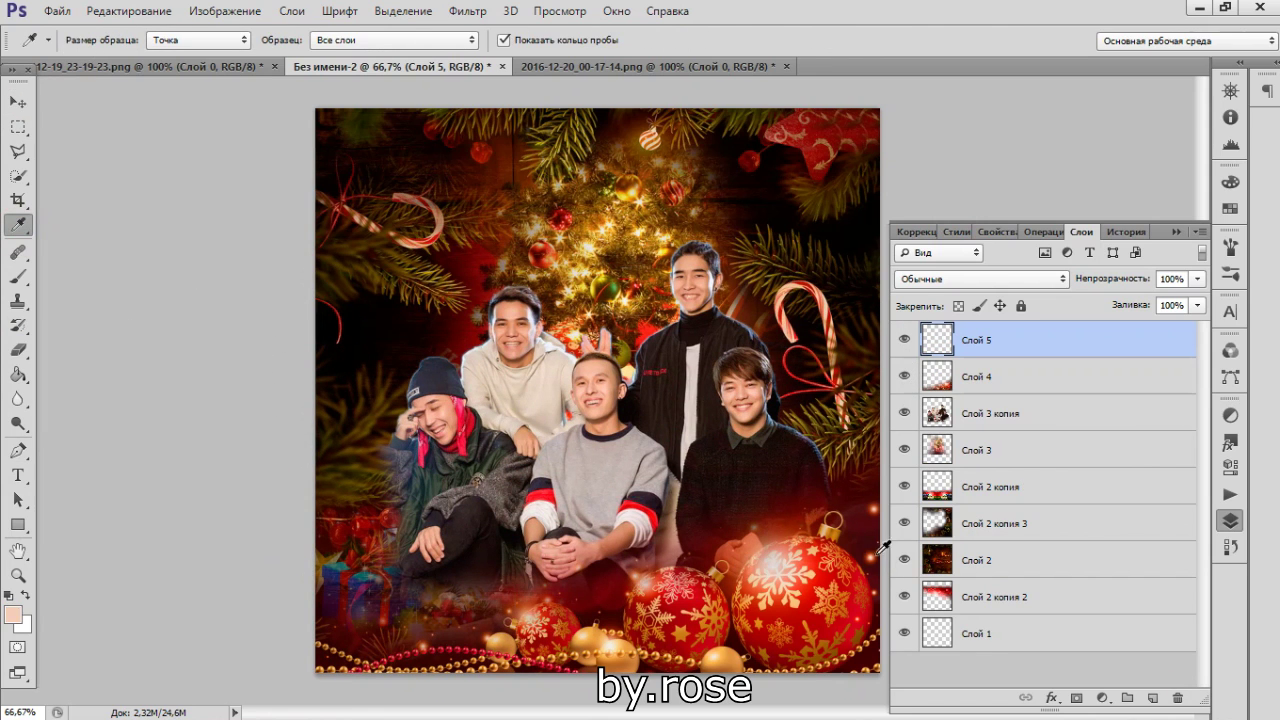
drag(884, 546, 876, 552)
key(b)
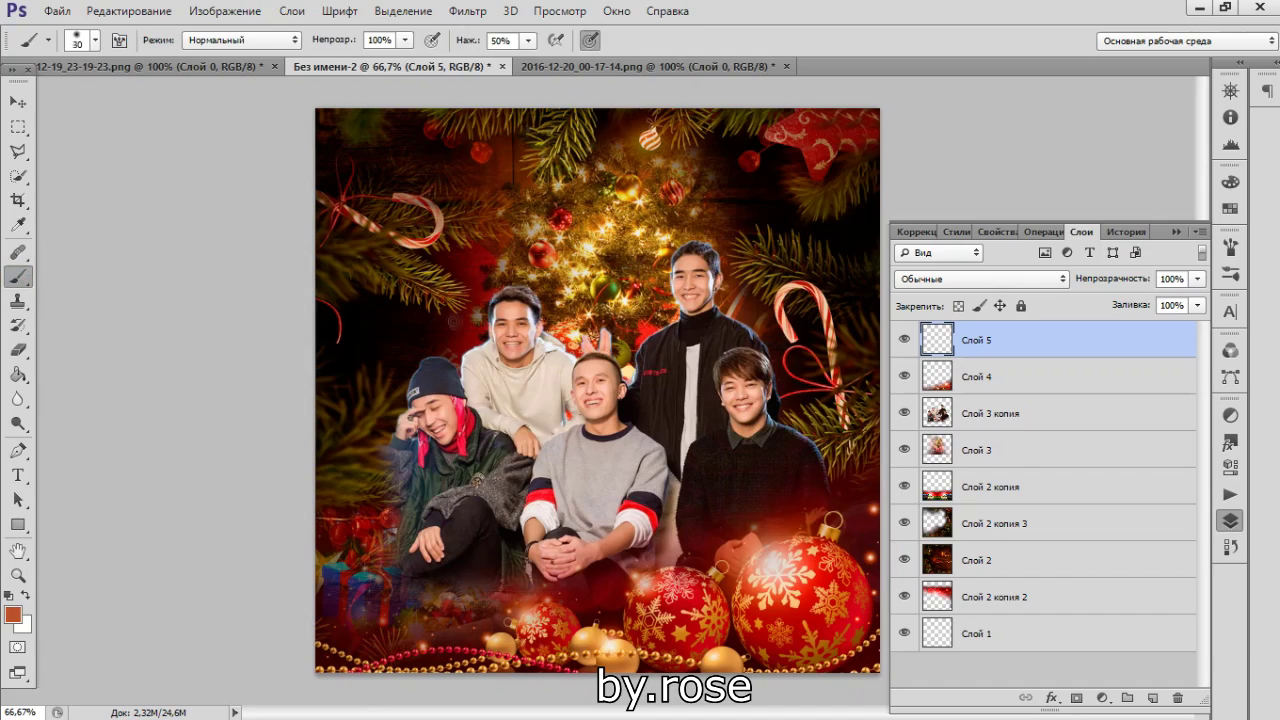
key(ctrl+plus)
key(ctrl+plus)
key(bracketright)
drag(680, 715, 624, 715)
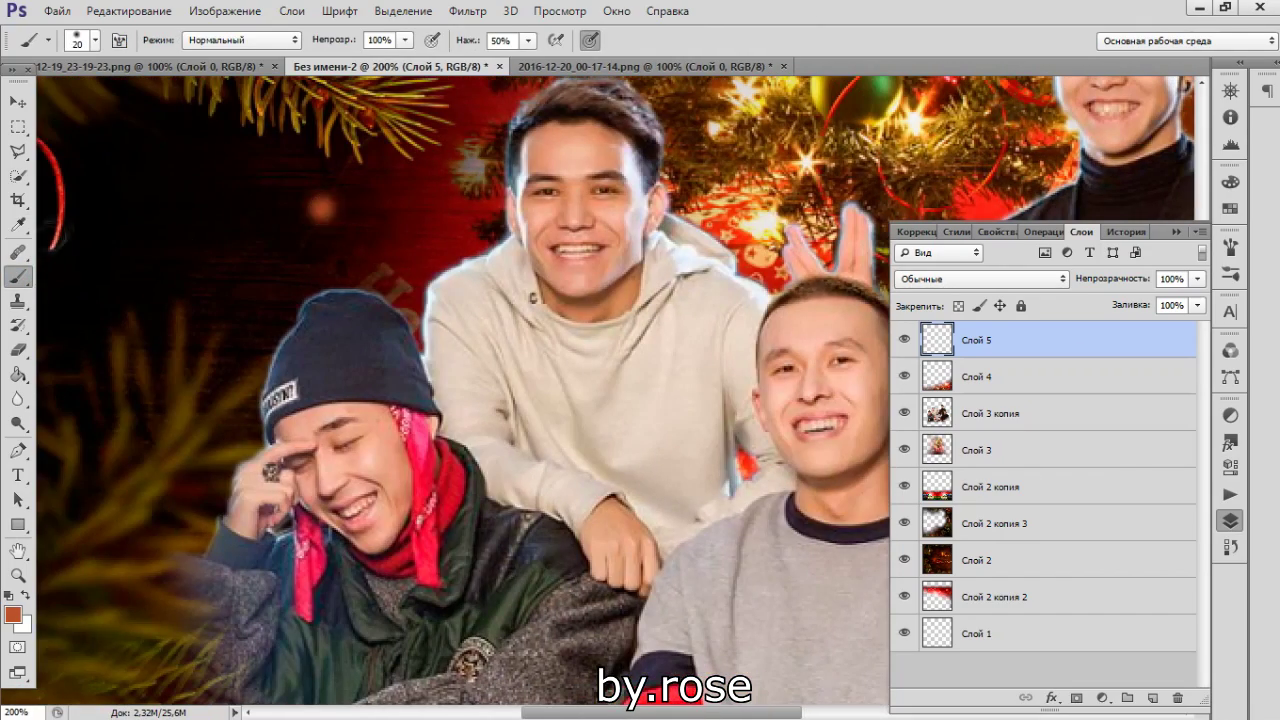
Step: Duplicate the sparkle dots across the left side and merge the copies into one layer
key(v)
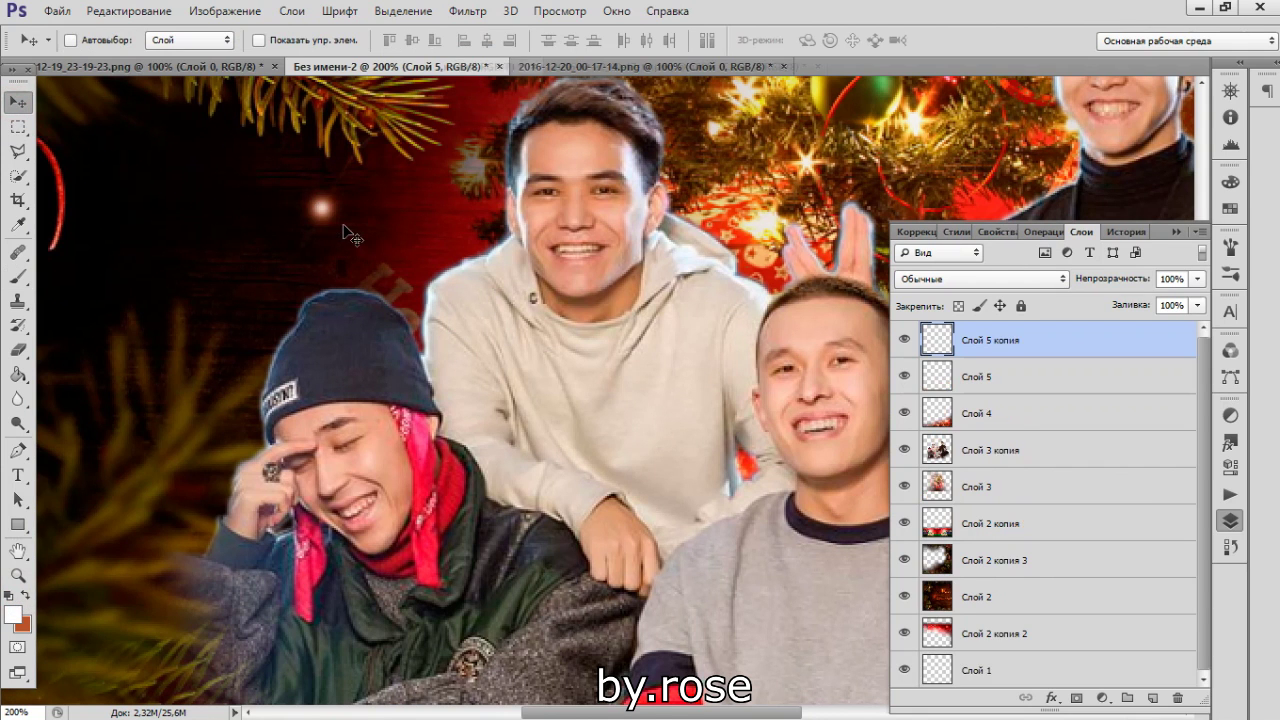
drag(320, 230, 270, 260)
mouse_move(380, 270)
mouse_down()
mouse_move(437, 284)
mouse_move(180, 293)
mouse_up()
drag(326, 364, 220, 330)
key(alt+shift+bracketright)
key(alt+shift+bracketleft)
key(ctrl+e)
drag(320, 455, 225, 457)
key(ctrl+minus)
key(ctrl+minus)
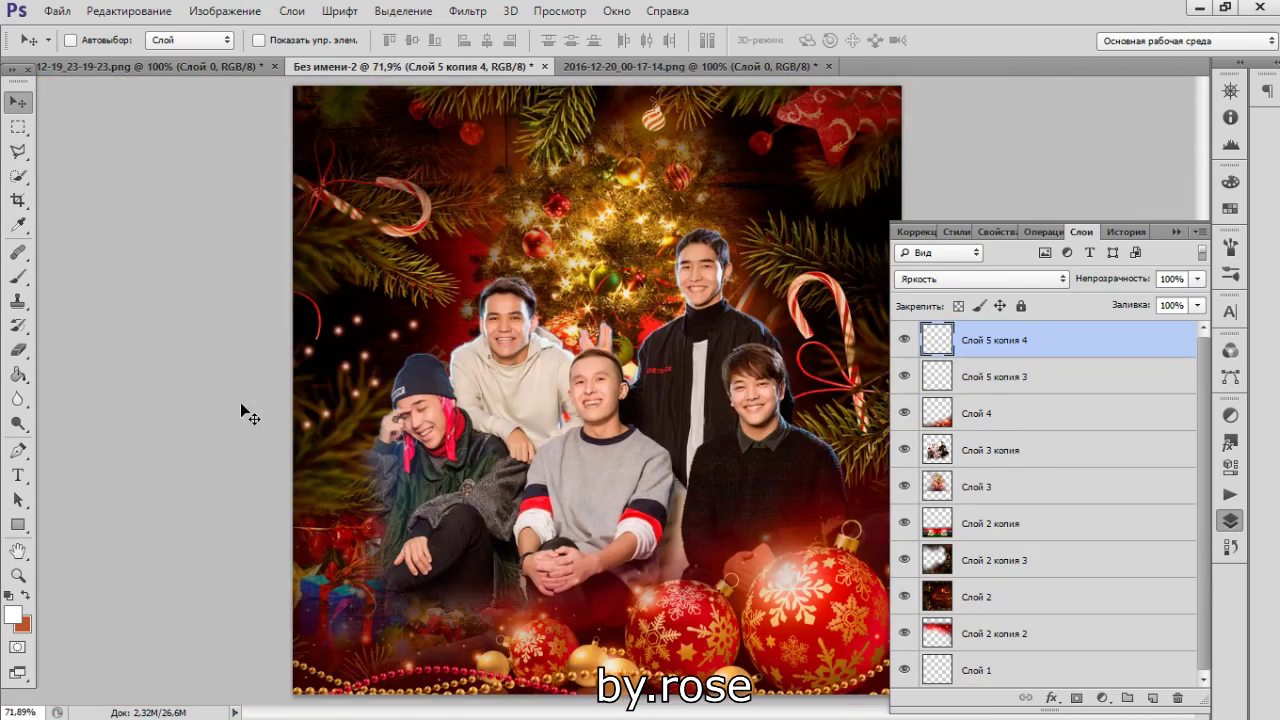
Step: Alt-drag sparkle copies to new spots and merge them, spreading sparkles across the upper collage
shift+click(994, 376)
right_click(994, 376)
click(586, 511)
mouse_move(560, 420)
mouse_down()
mouse_move(515, 330)
mouse_move(450, 250)
mouse_up()
shift+click(977, 376)
right_click(977, 376)
click(590, 508)
drag(619, 465, 580, 268)
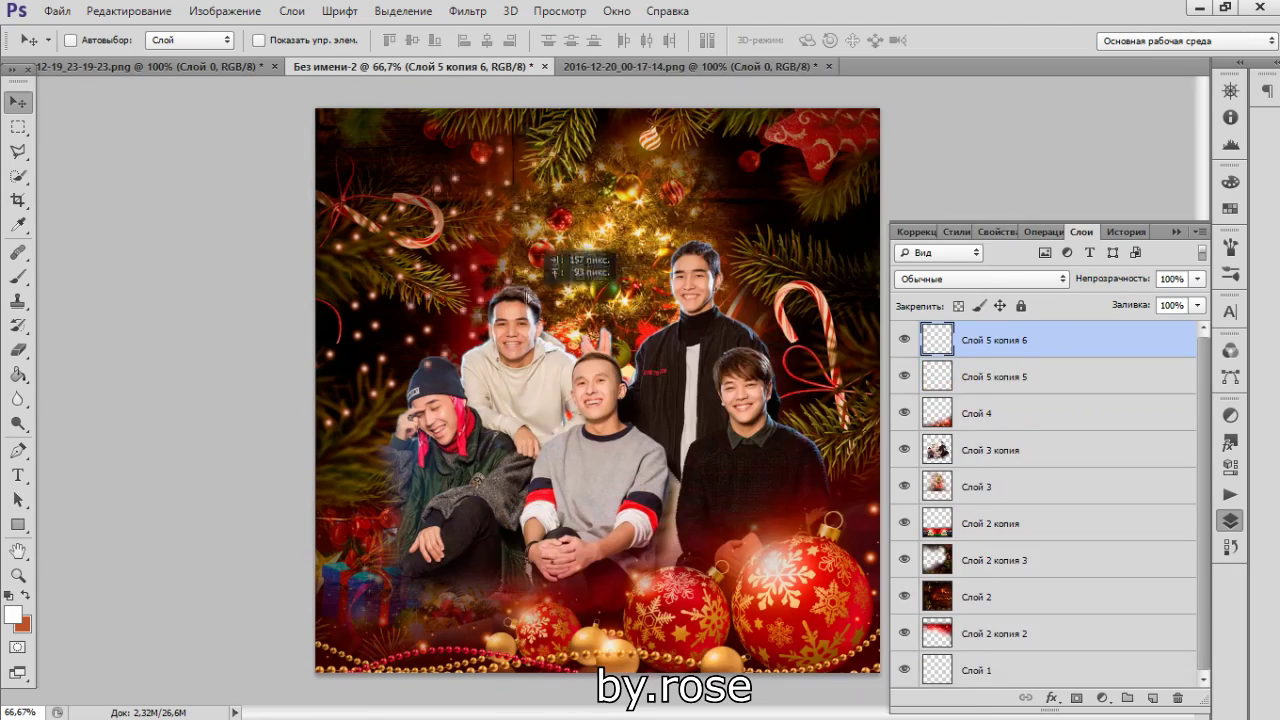
shift+click(994, 376)
right_click(994, 376)
click(588, 510)
drag(588, 510, 781, 281)
Step: Keep copying and merging sparkles lower over the men into one sparkle layer
shift+click(994, 376)
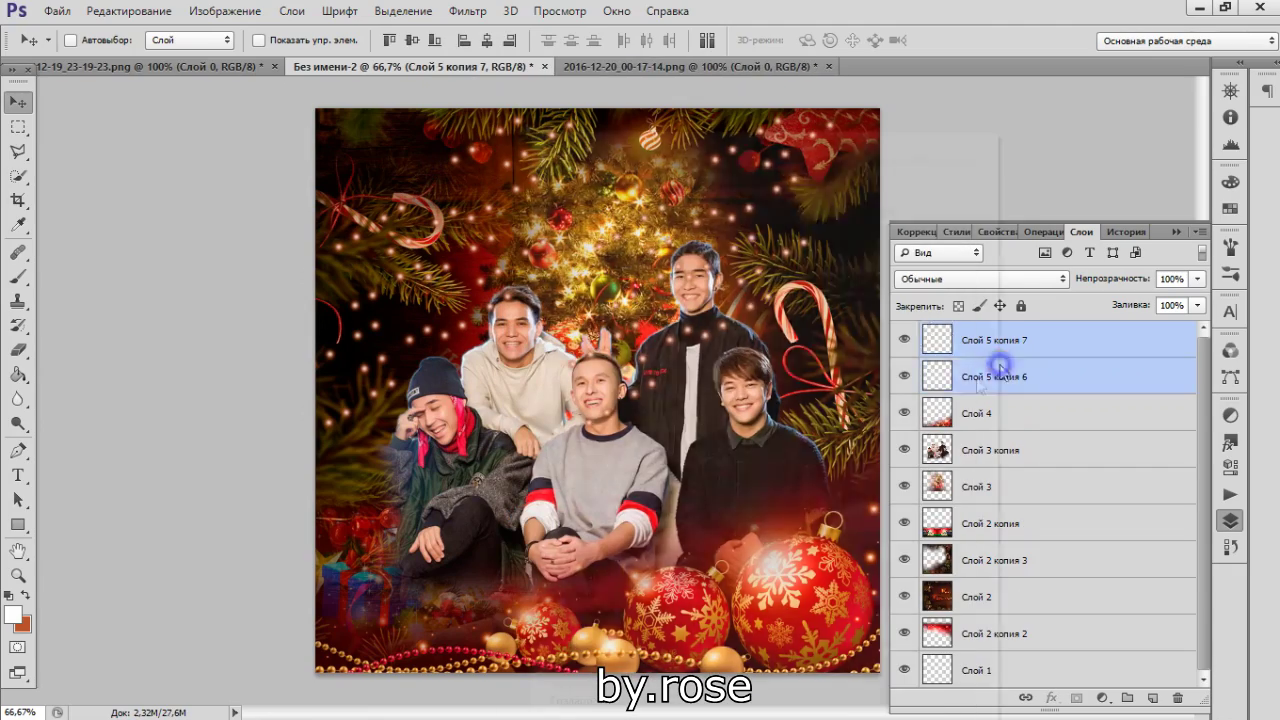
right_click(994, 376)
click(588, 510)
mouse_move(588, 510)
mouse_down()
mouse_move(760, 488)
mouse_move(737, 508)
mouse_up()
shift+click(977, 376)
right_click(977, 376)
click(588, 510)
shift+click(983, 383)
right_click(983, 383)
click(588, 510)
drag(710, 370, 640, 350)
shift+click(986, 376)
right_click(986, 376)
click(588, 510)
Step: Erase sparkles off the men's faces with a 300 px Eraser and add a new layer
key(e)
mouse_move(600, 400)
mouse_down()
mouse_move(500, 330)
mouse_move(740, 470)
mouse_move(590, 430)
mouse_up()
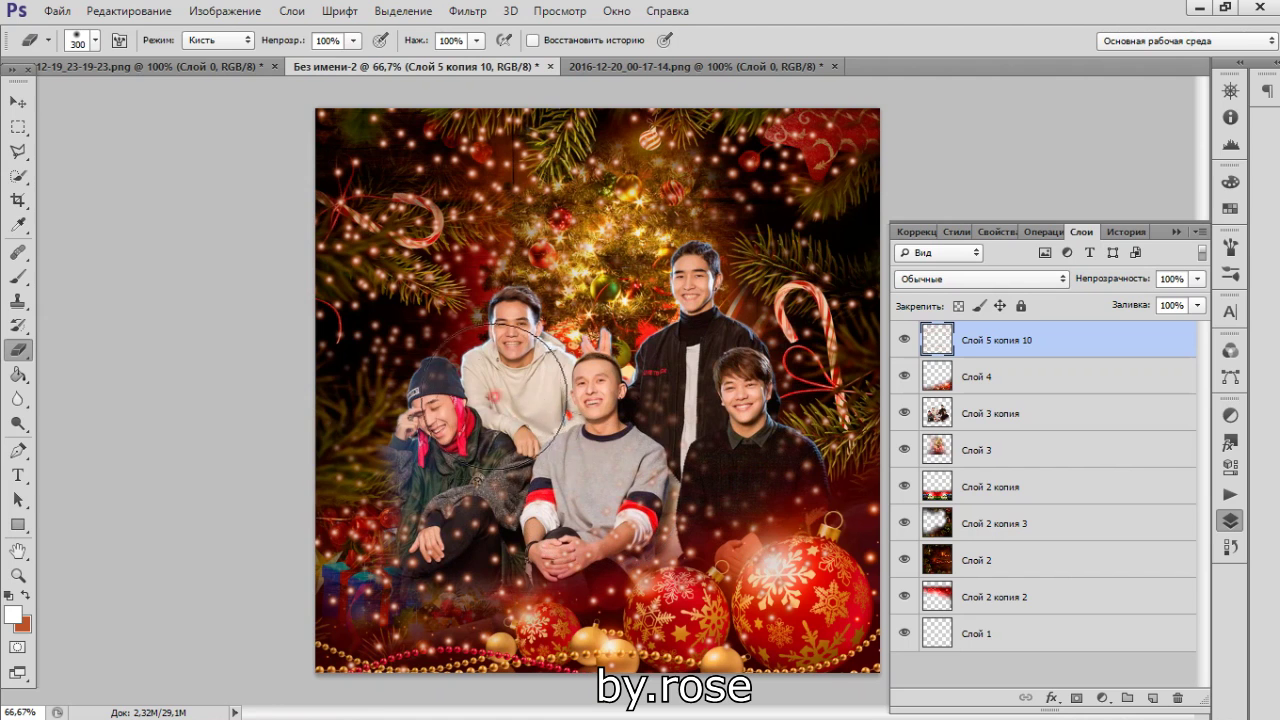
click(26, 107)
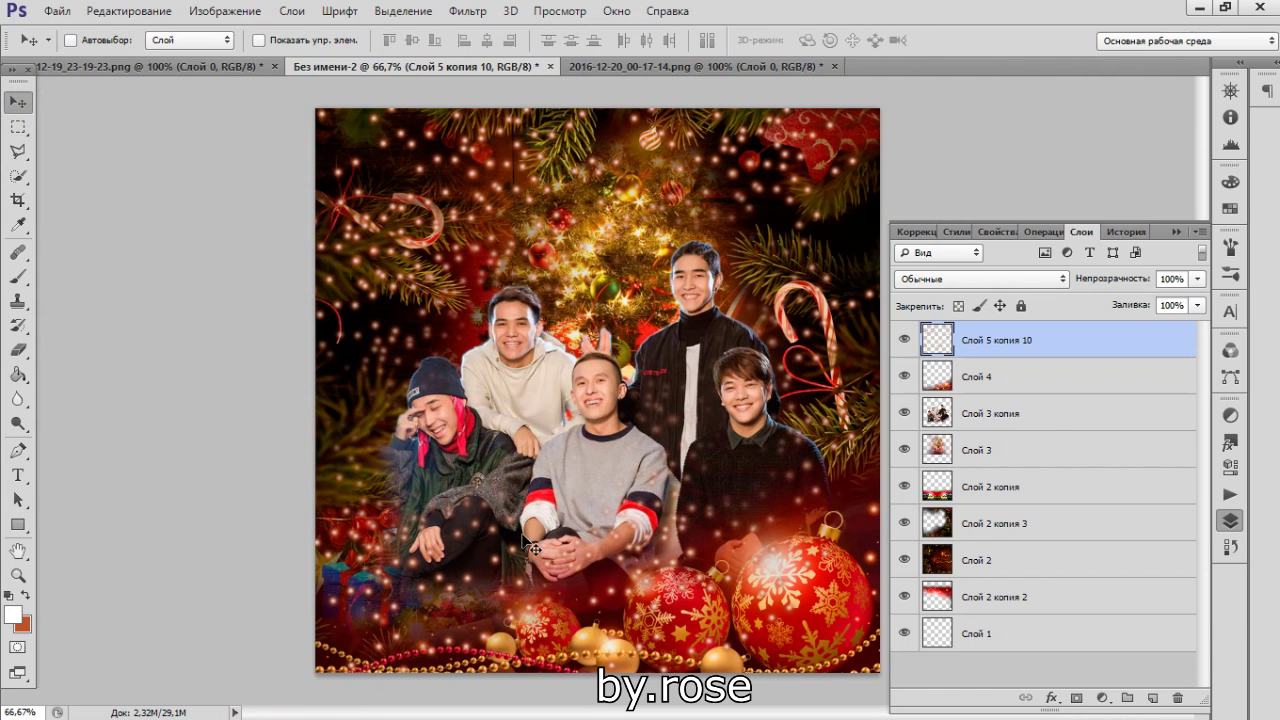
click(1048, 410)
key(ctrl+shift+alt+n)
Step: Paint a trial orange haze, test blend modes and 66% opacity, then delete that layer
key(b)
key(x)
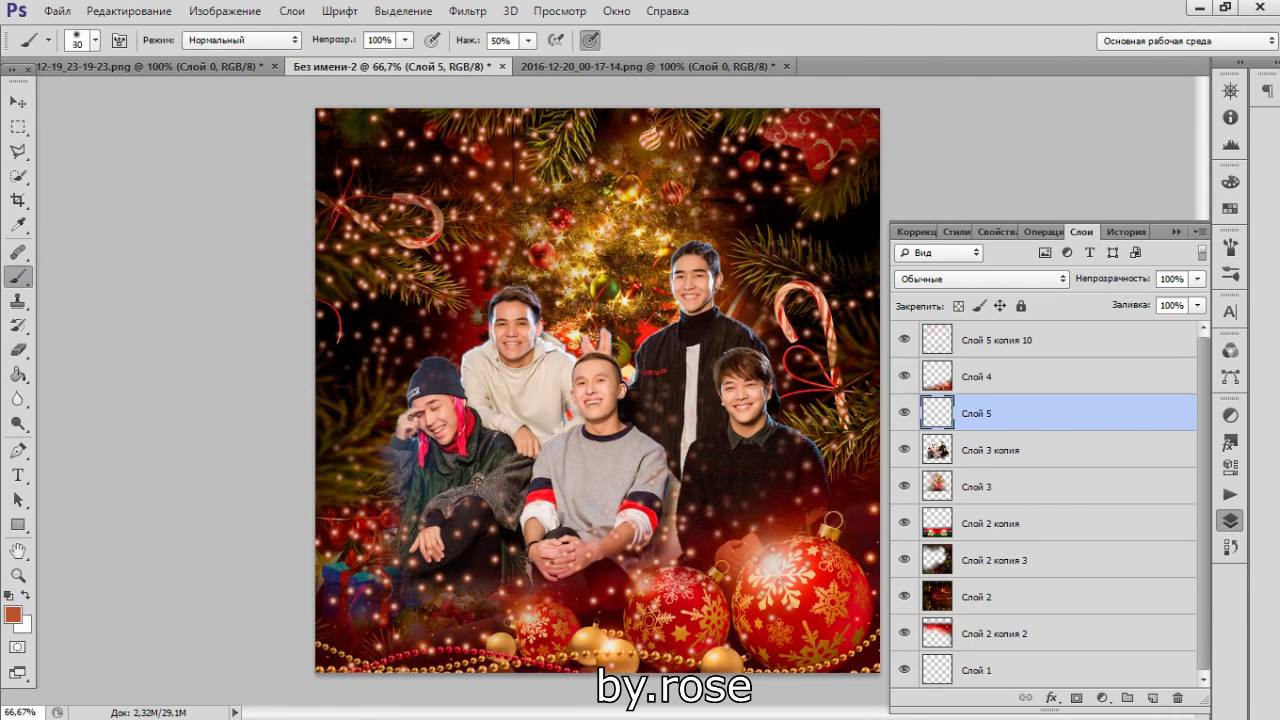
mouse_move(435, 385)
mouse_down()
mouse_move(480, 390)
mouse_move(330, 250)
mouse_up()
click(18, 102)
click(980, 279)
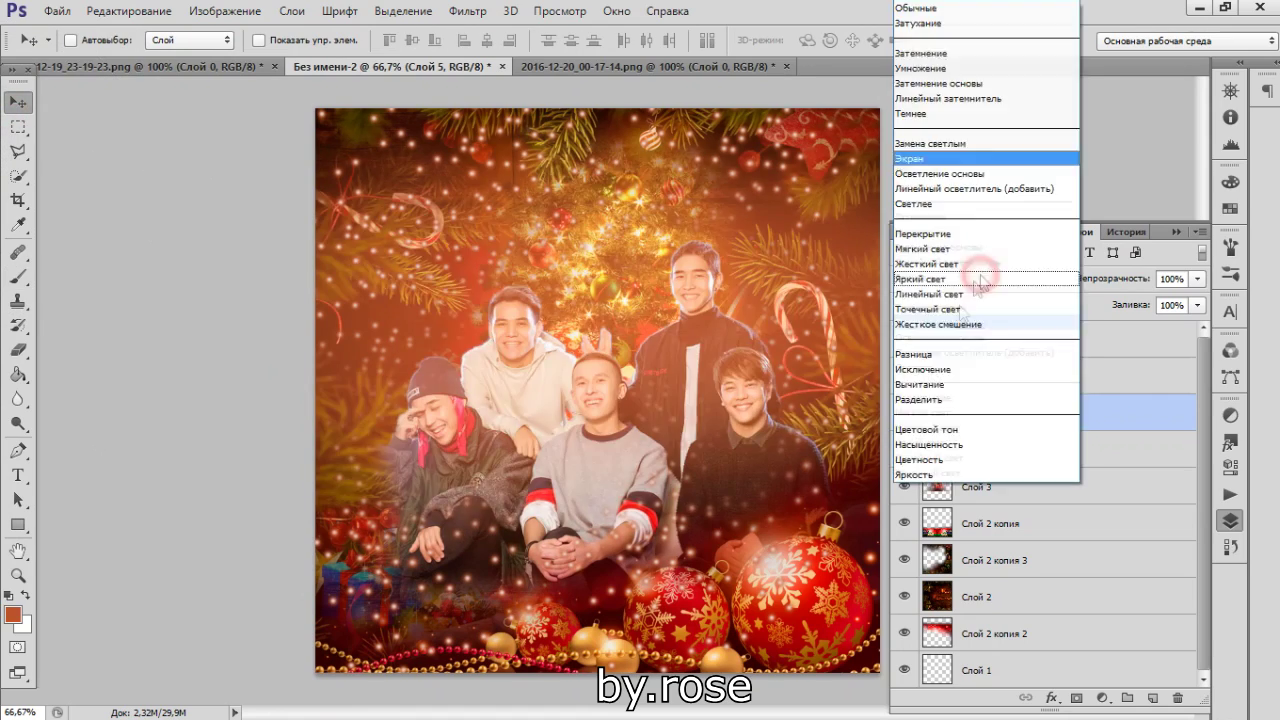
click(960, 286)
scroll(960, 280, down, 2)
scroll(960, 280, up, 17)
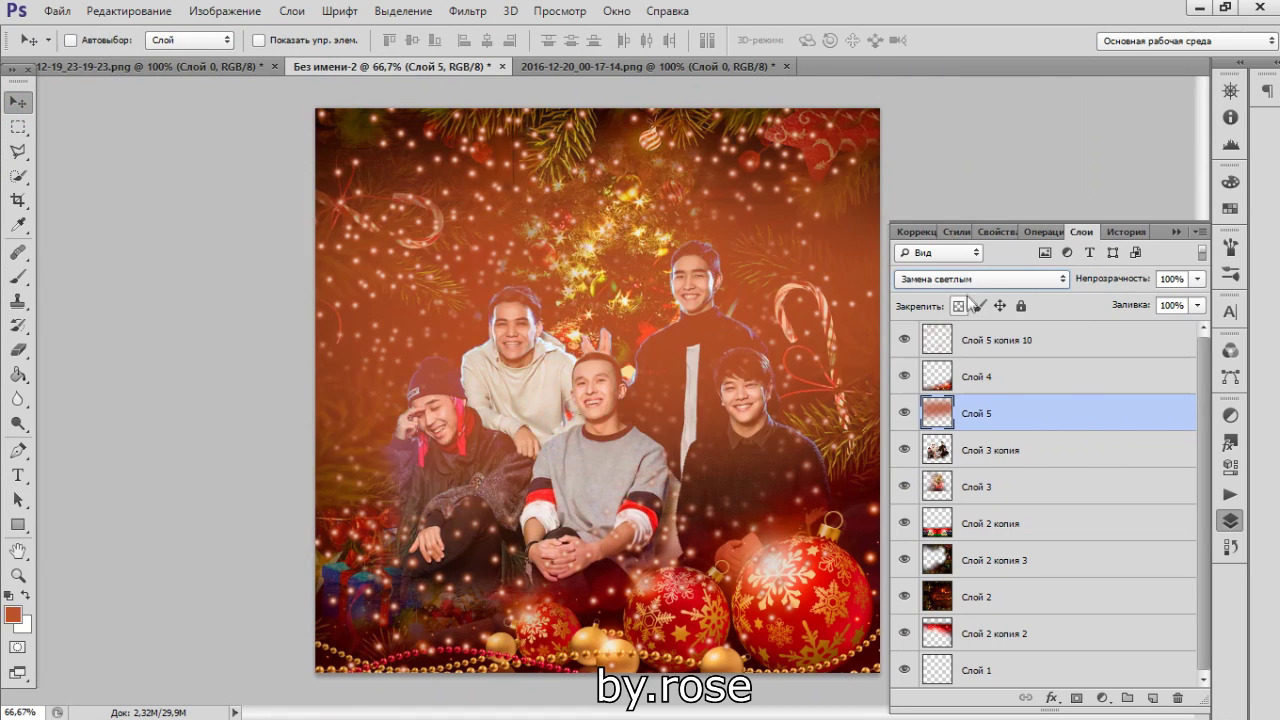
drag(1140, 279, 1106, 279)
click(904, 412)
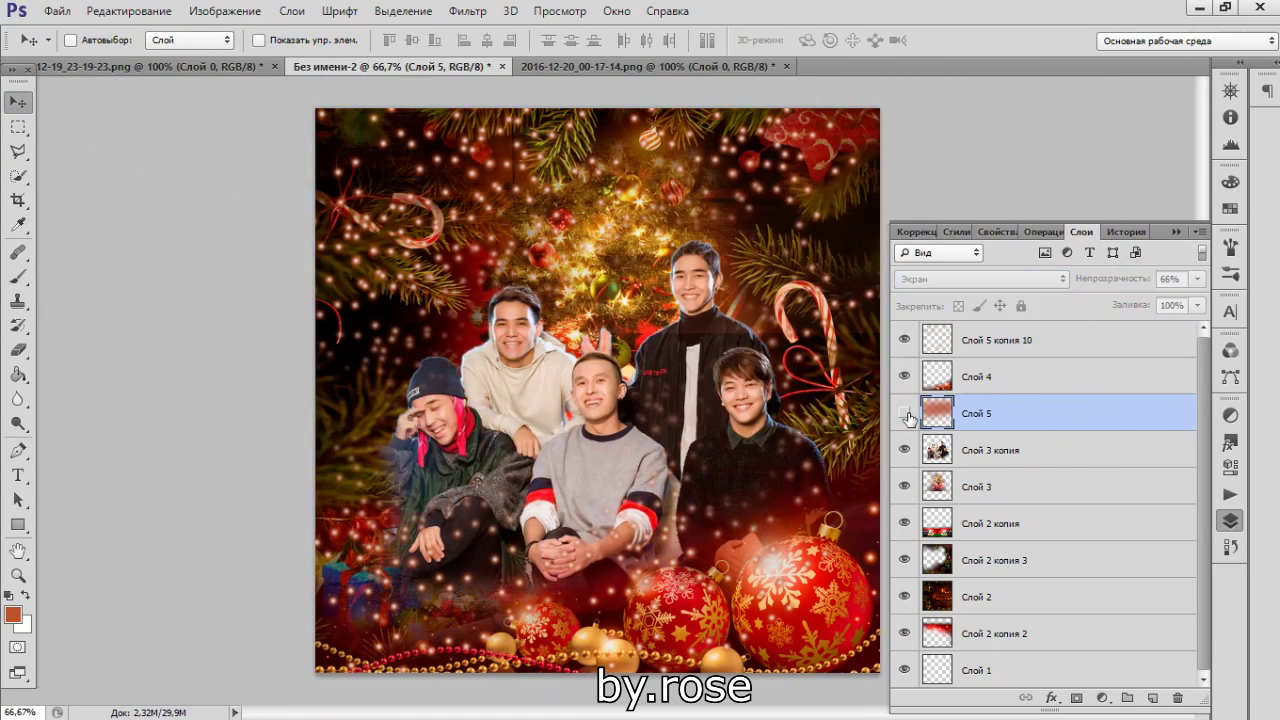
key(Delete)
Step: Draw a paragraph text box across the lower middle for the Vivaldi title
click(57, 11)
click(18, 475)
click(996, 340)
drag(342, 443, 879, 619)
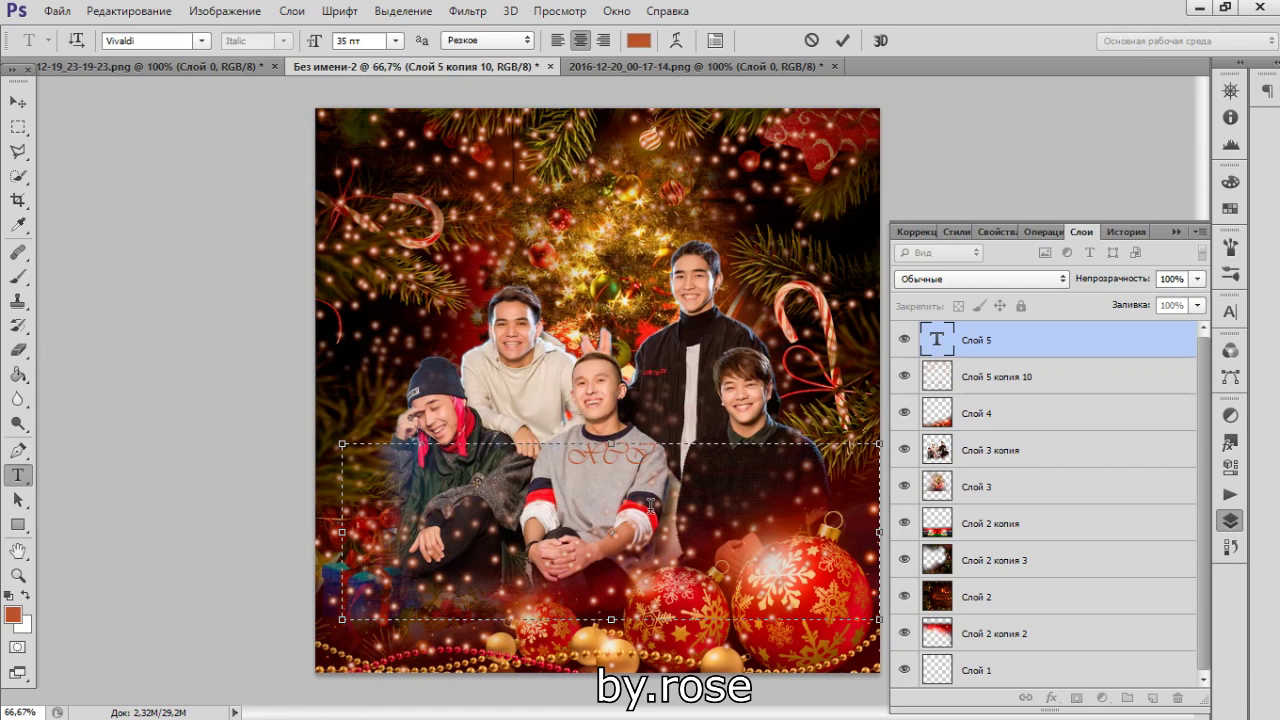
Step: Commit the XCI.91 title text and set its font to Verdana
click(18, 102)
click(1230, 311)
click(1072, 322)
key(Up)
key(Up)
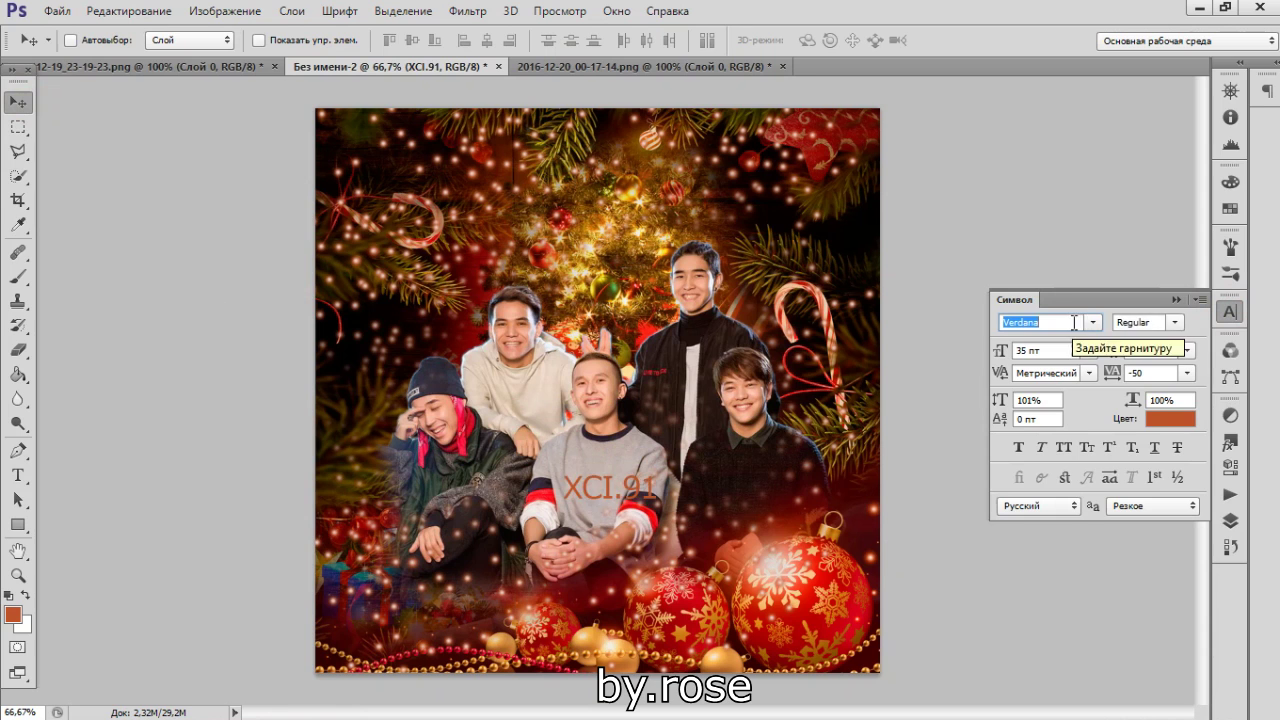
Step: Choose the Arc Lower (Дугой снизу) warp style for the title
click(18, 475)
click(665, 40)
drag(450, 443, 267, 153)
click(327, 172)
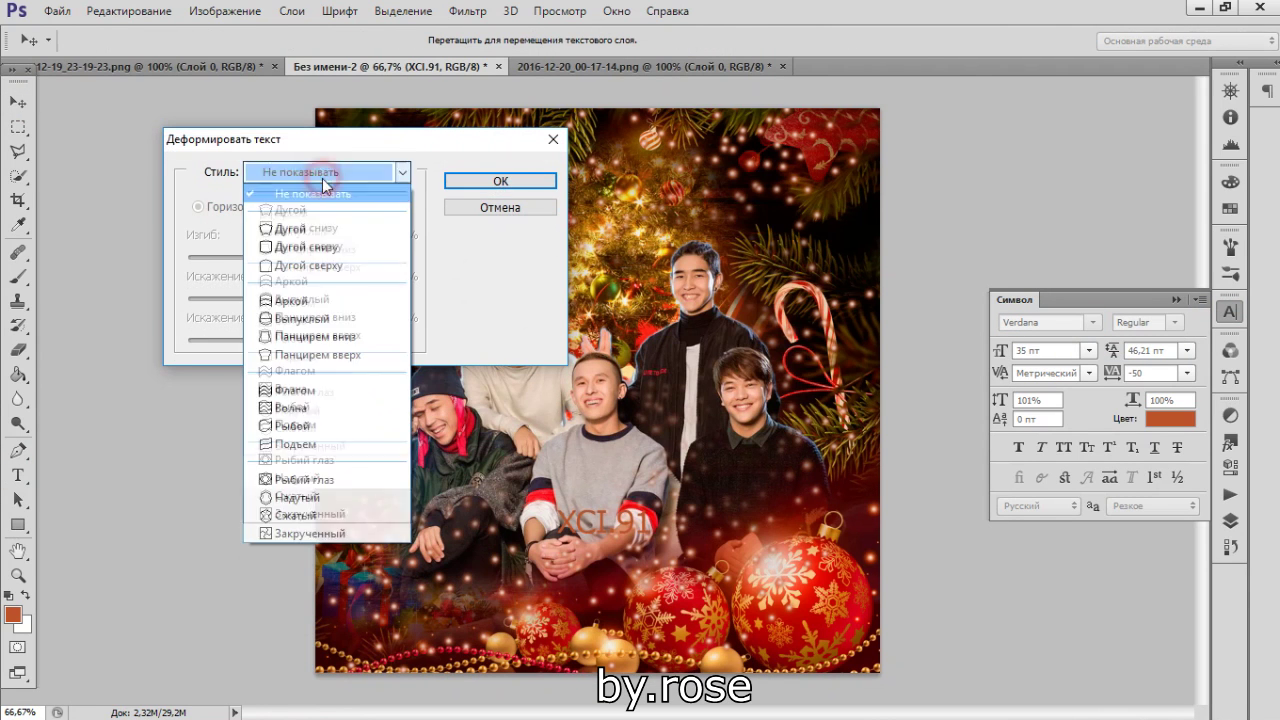
click(300, 232)
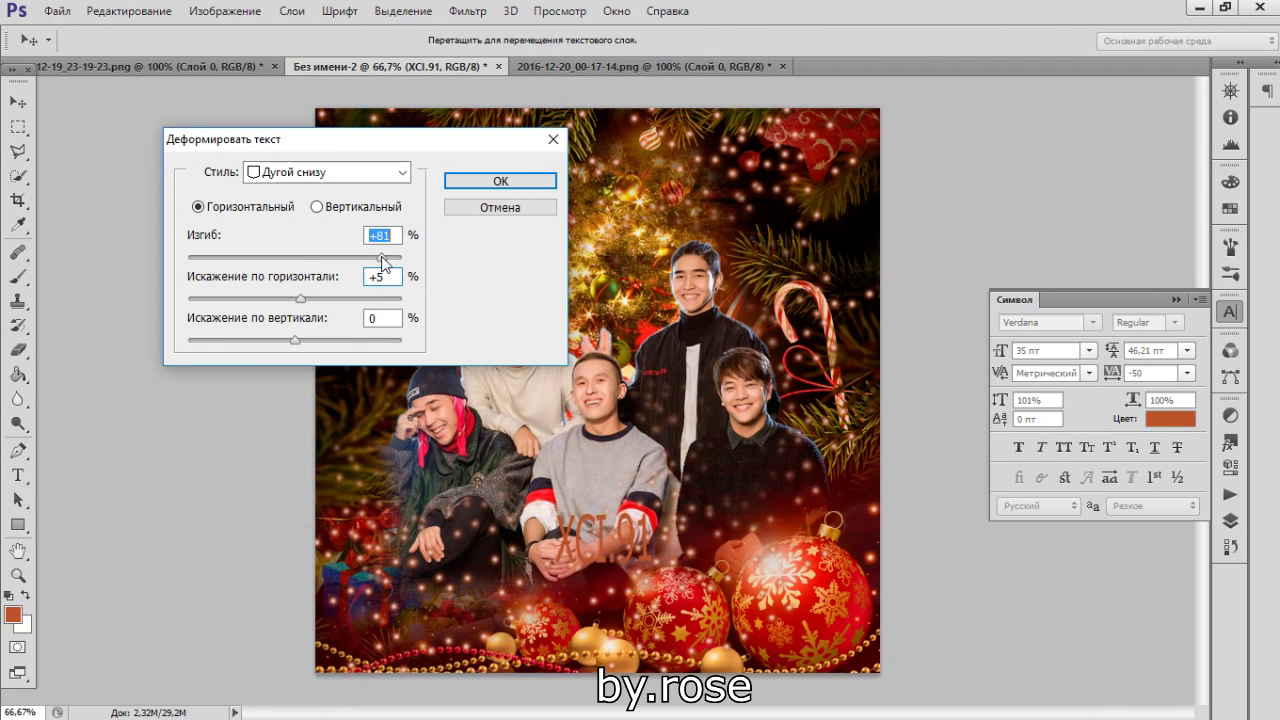
click(401, 172)
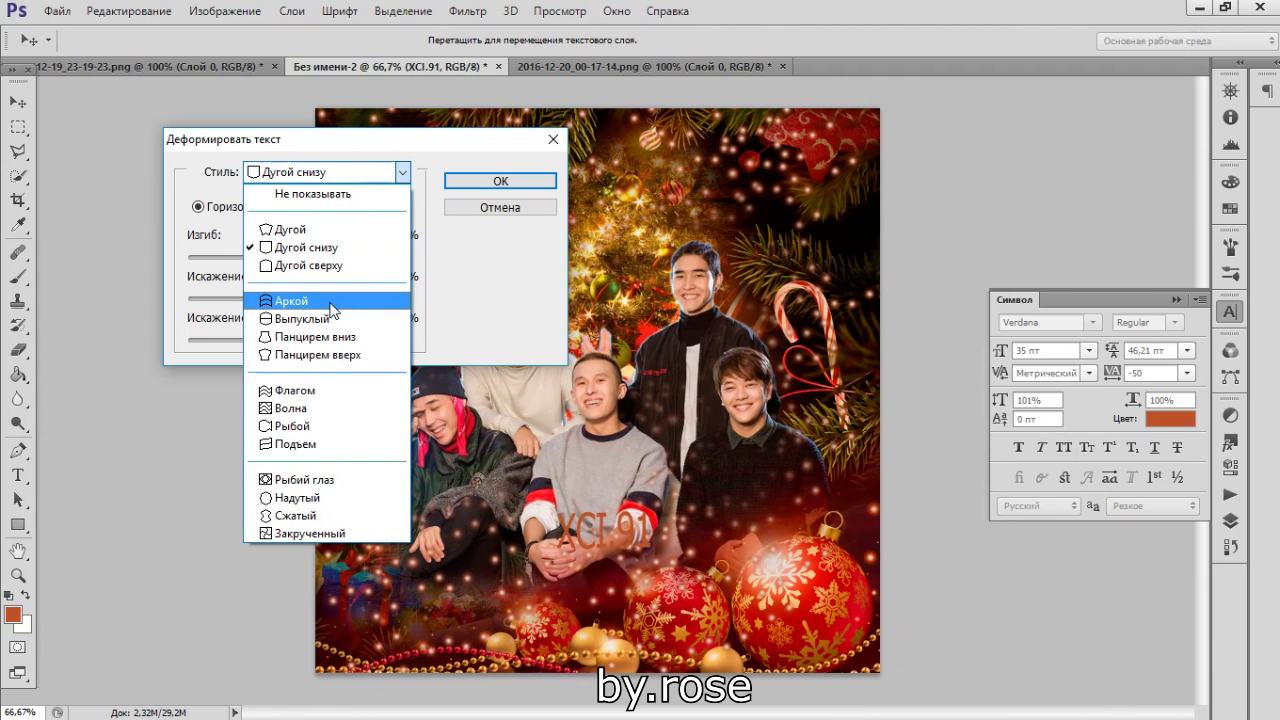
click(483, 238)
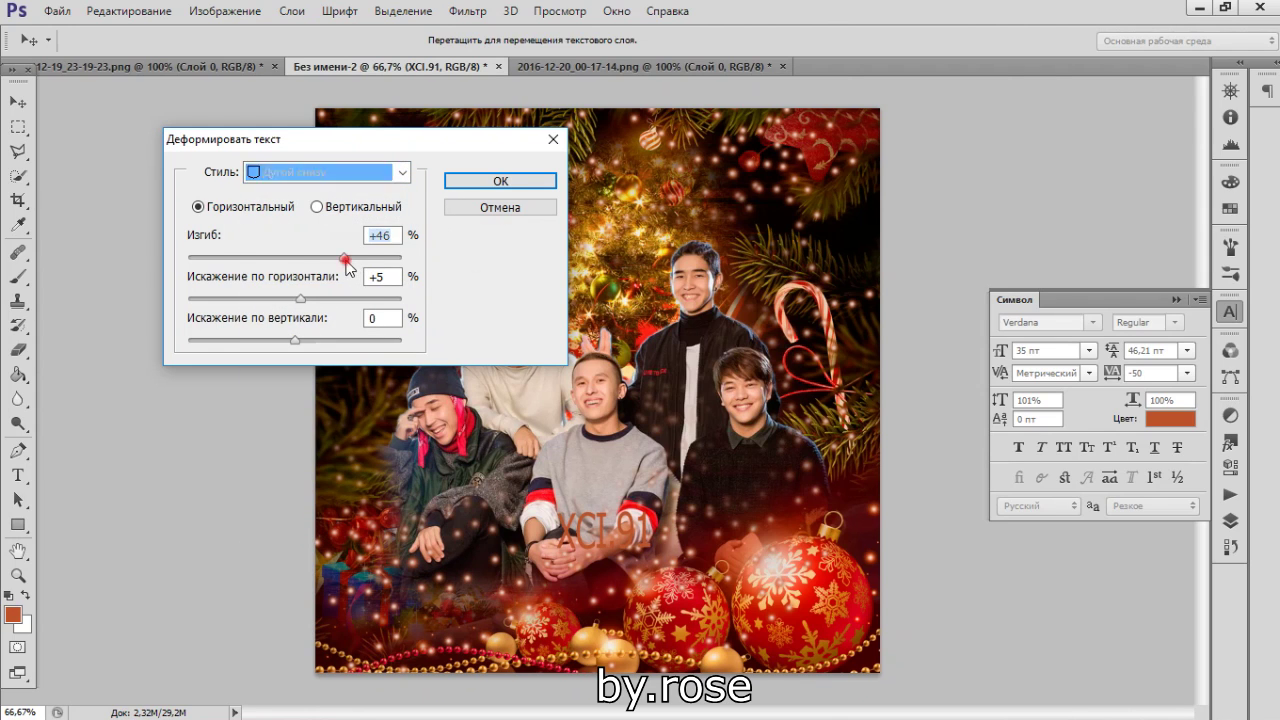
Step: Set the warp to bend +44, horizontal +5, vertical about -39 and apply it
click(342, 258)
drag(304, 340, 315, 340)
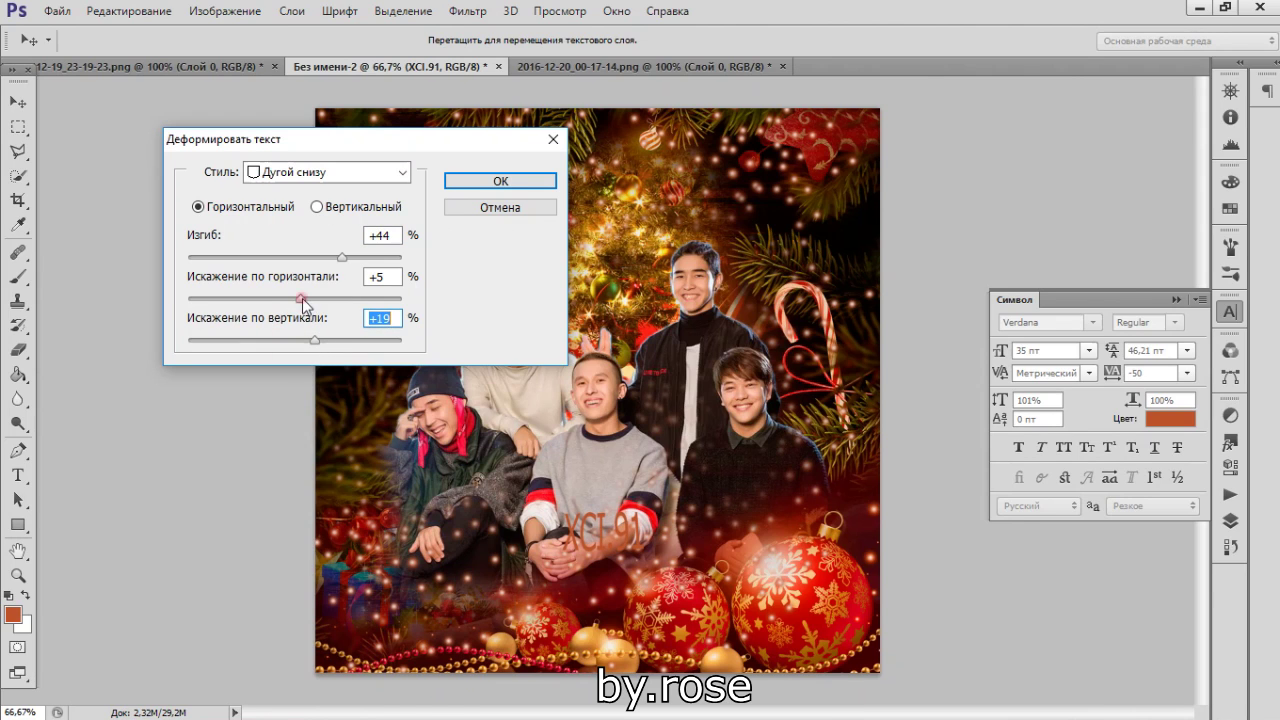
drag(305, 298, 300, 299)
drag(304, 339, 264, 341)
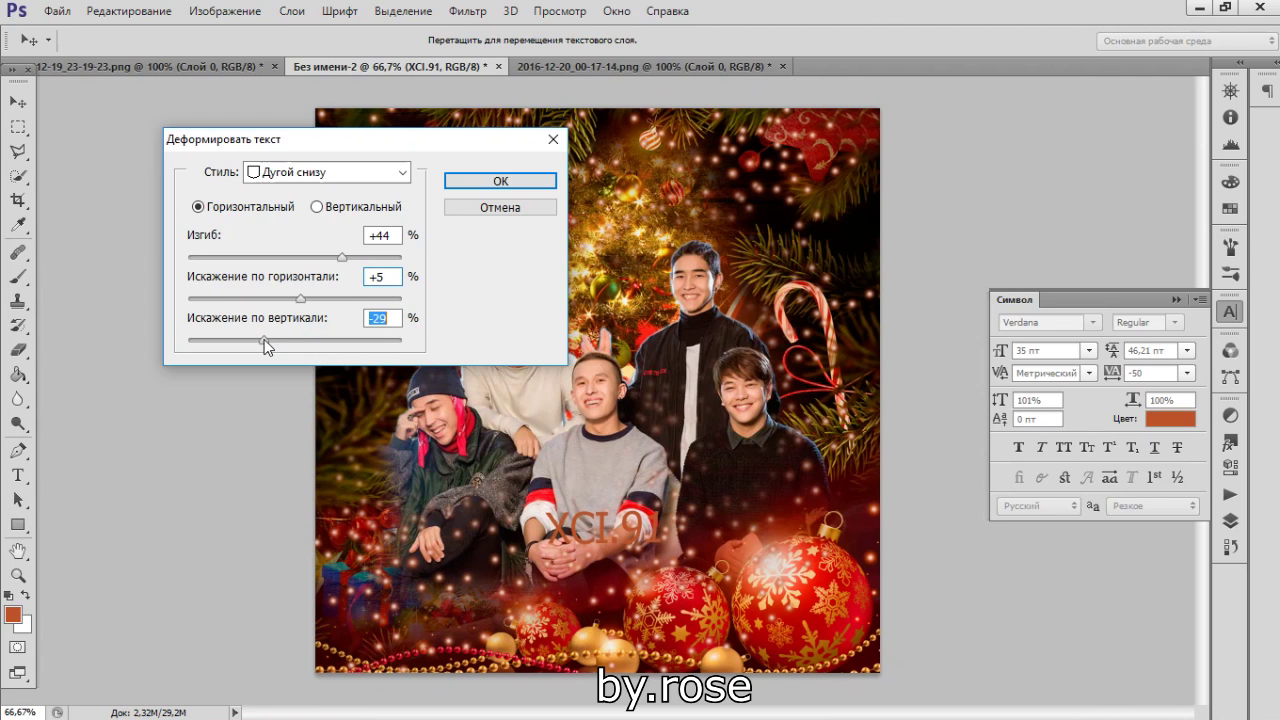
drag(244, 337, 252, 341)
click(493, 184)
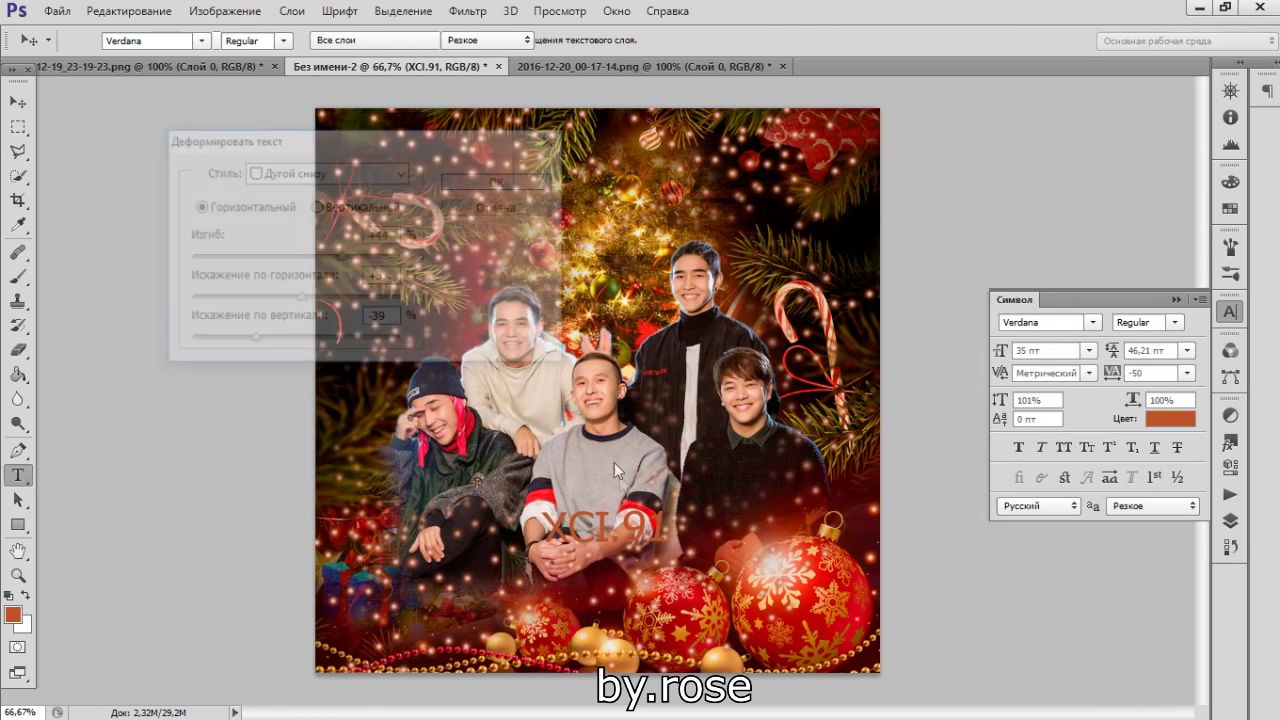
Step: Set the title size to 125 pt and move it up about 27 px
click(1231, 521)
click(1231, 521)
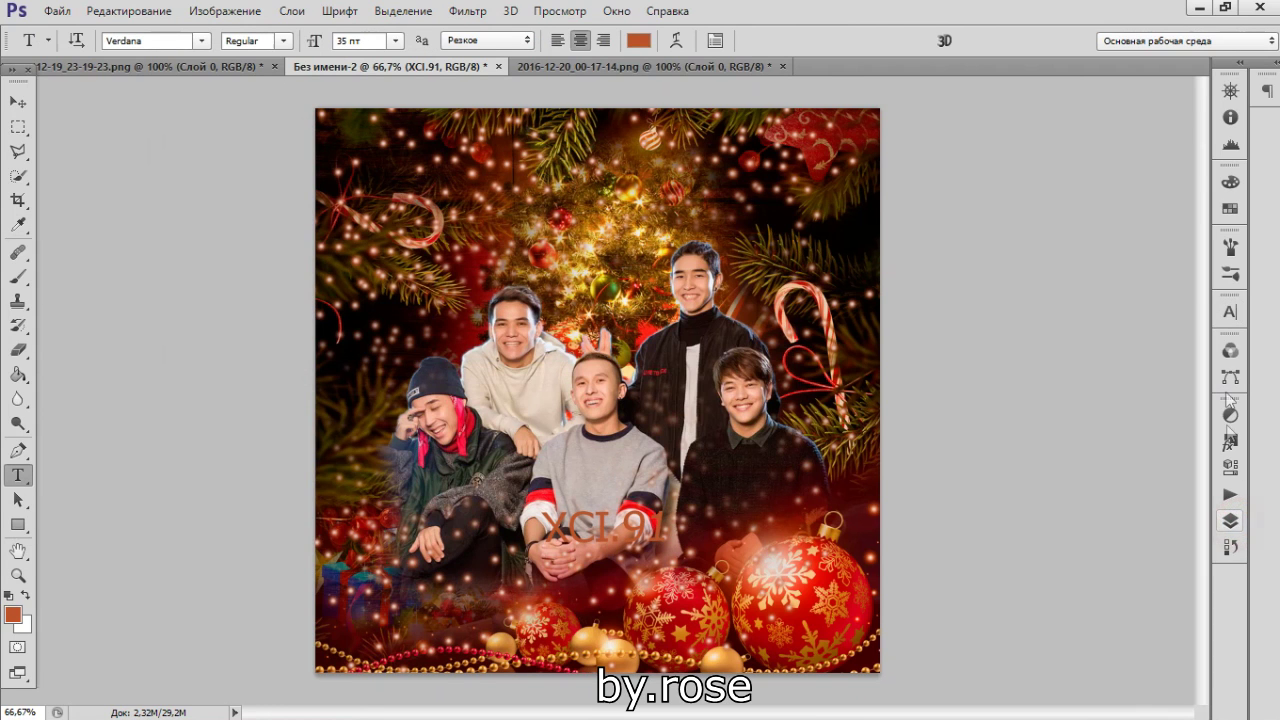
click(1229, 318)
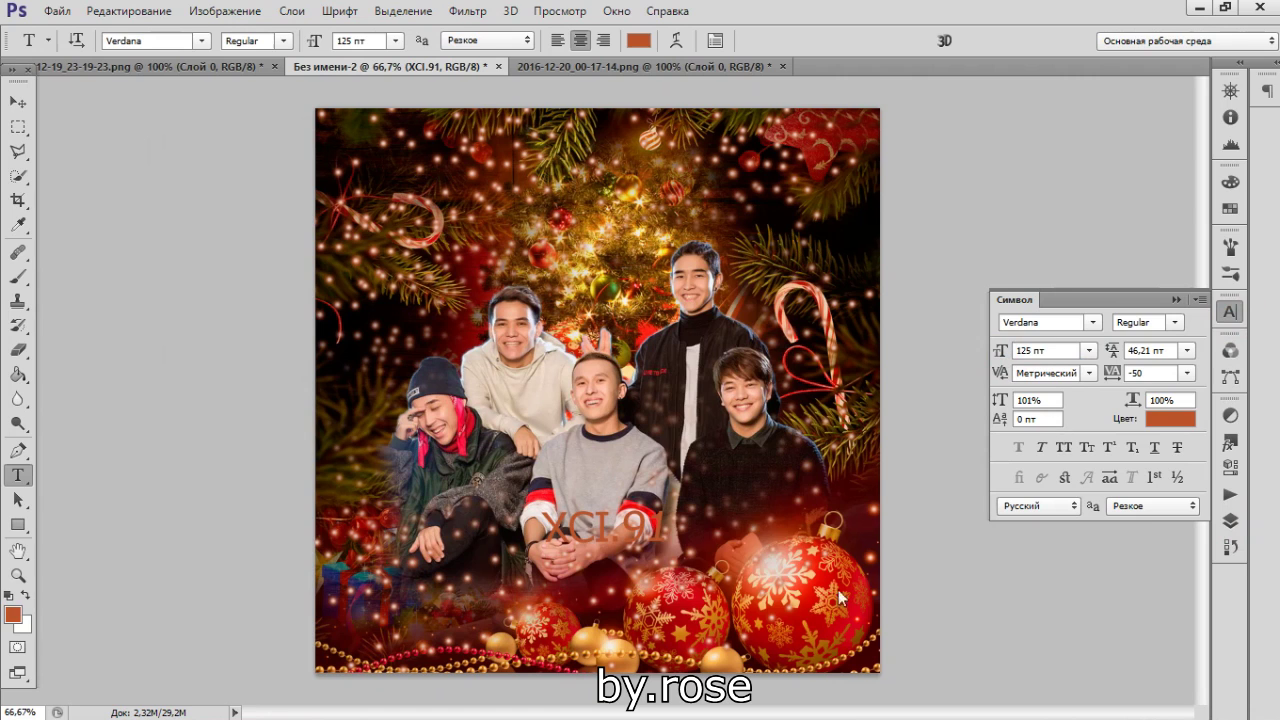
click(810, 40)
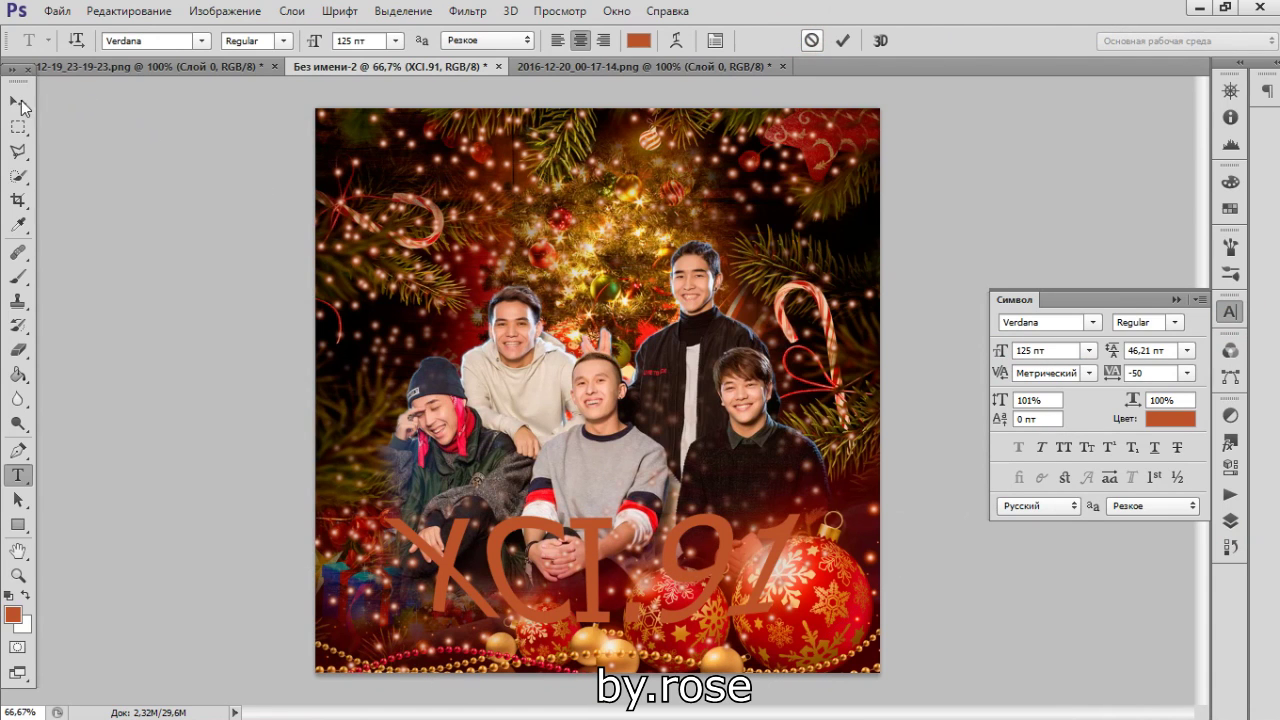
click(18, 102)
drag(632, 550, 627, 523)
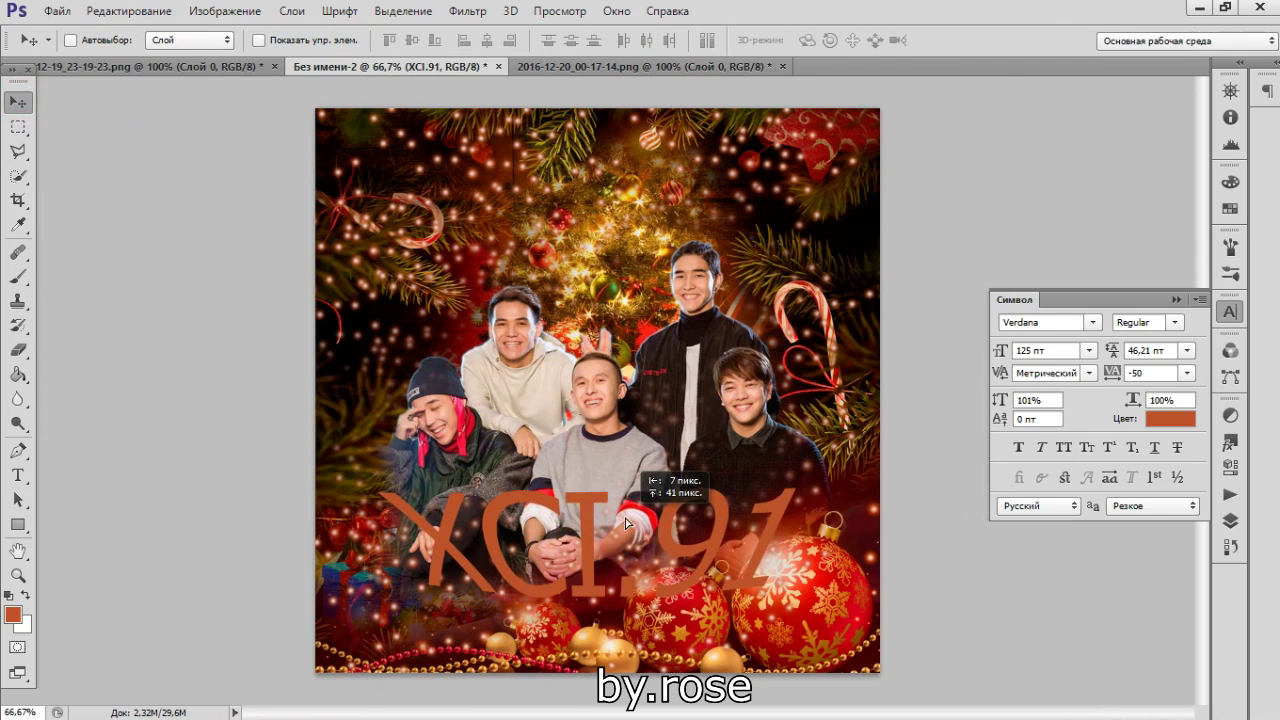
Step: Hide the XCI.91 копия layer and re-warp the original title with bend about +26
click(903, 449)
click(1000, 413)
click(18, 475)
click(672, 40)
mouse_move(295, 341)
mouse_down()
mouse_move(313, 341)
mouse_move(301, 341)
mouse_up()
drag(342, 257, 323, 257)
click(500, 181)
Step: Move the title up above the group and place it below Слой 3 копия
key(v)
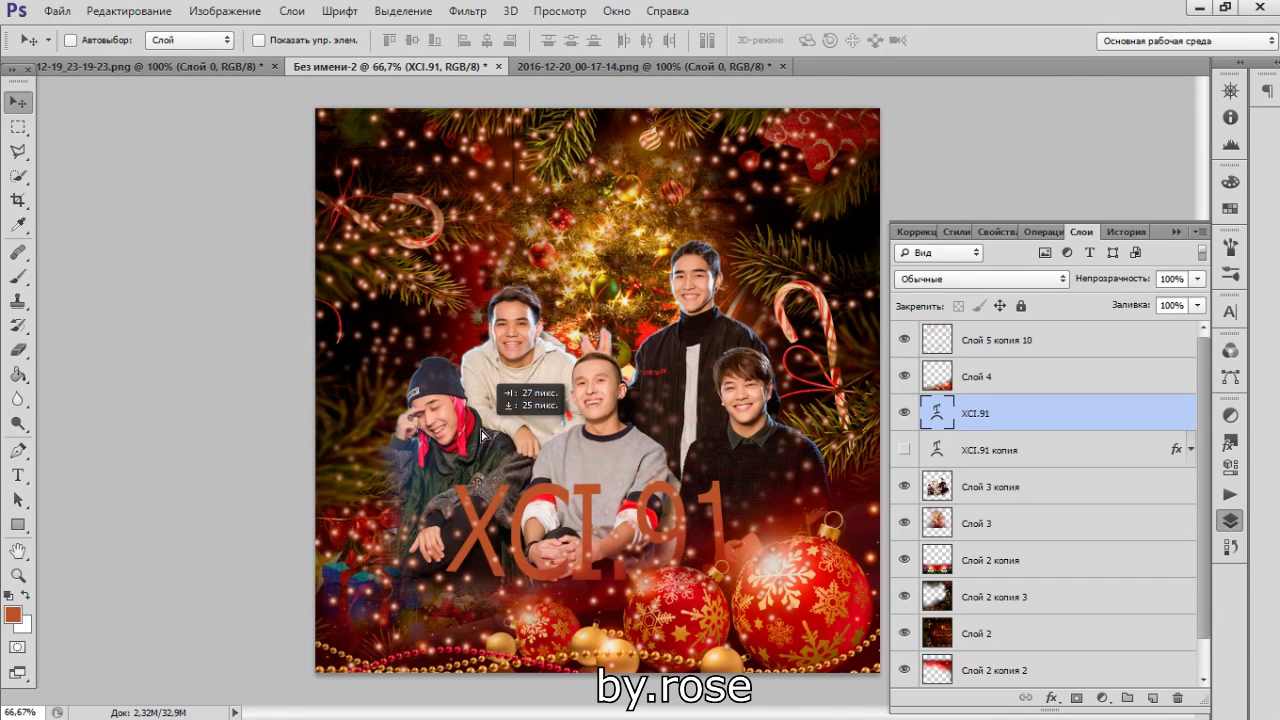
mouse_move(620, 520)
mouse_down()
mouse_move(636, 293)
mouse_move(596, 238)
mouse_up()
drag(975, 413, 975, 505)
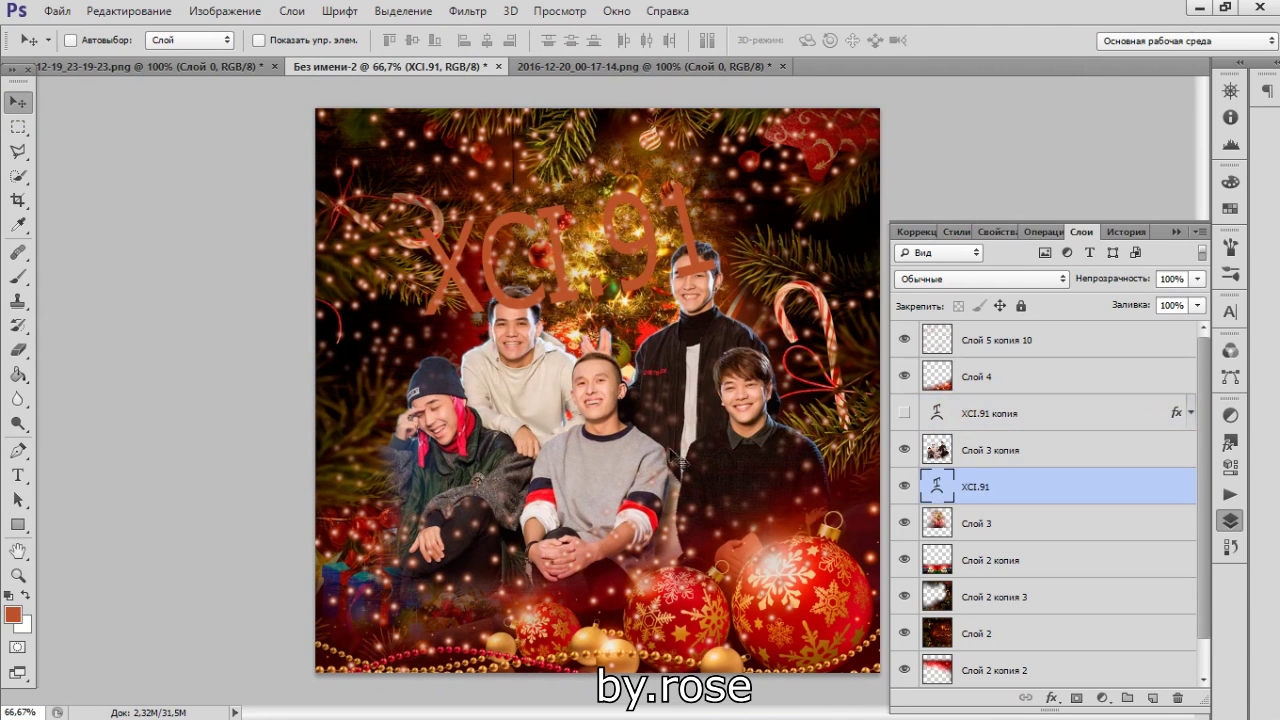
Step: Nudge and reorder the title layers, then give XCI.91 a dark brown sampled text colour
click(1230, 311)
drag(710, 360, 730, 362)
click(1230, 520)
drag(990, 490, 990, 525)
click(1230, 311)
click(1170, 418)
click(720, 199)
click(1194, 123)
Step: Add a white Outer Glow with Spread 29 and Size 18 to the title
click(1230, 520)
click(1000, 516)
click(1051, 697)
click(1090, 665)
click(1058, 229)
click(1177, 129)
drag(1082, 303, 1104, 310)
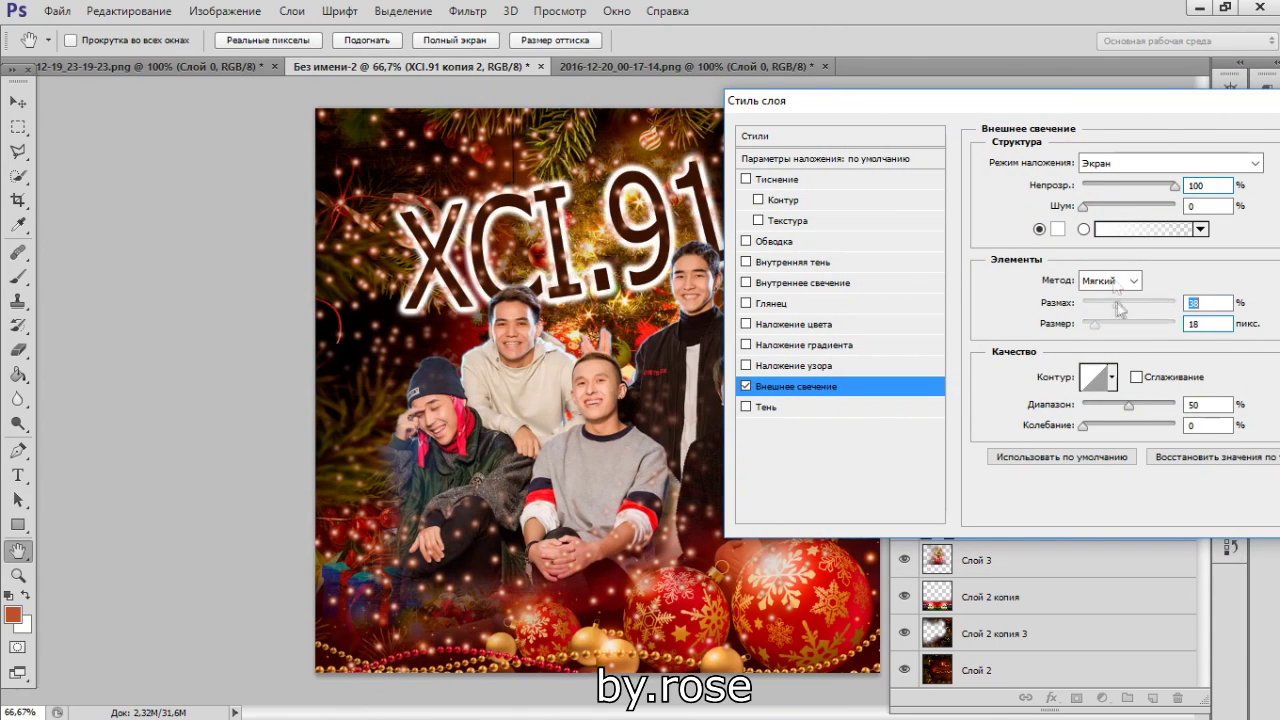
key(Return)
Step: Set the title's tracking to 30 and shift it slightly into place
click(1230, 311)
click(1150, 372)
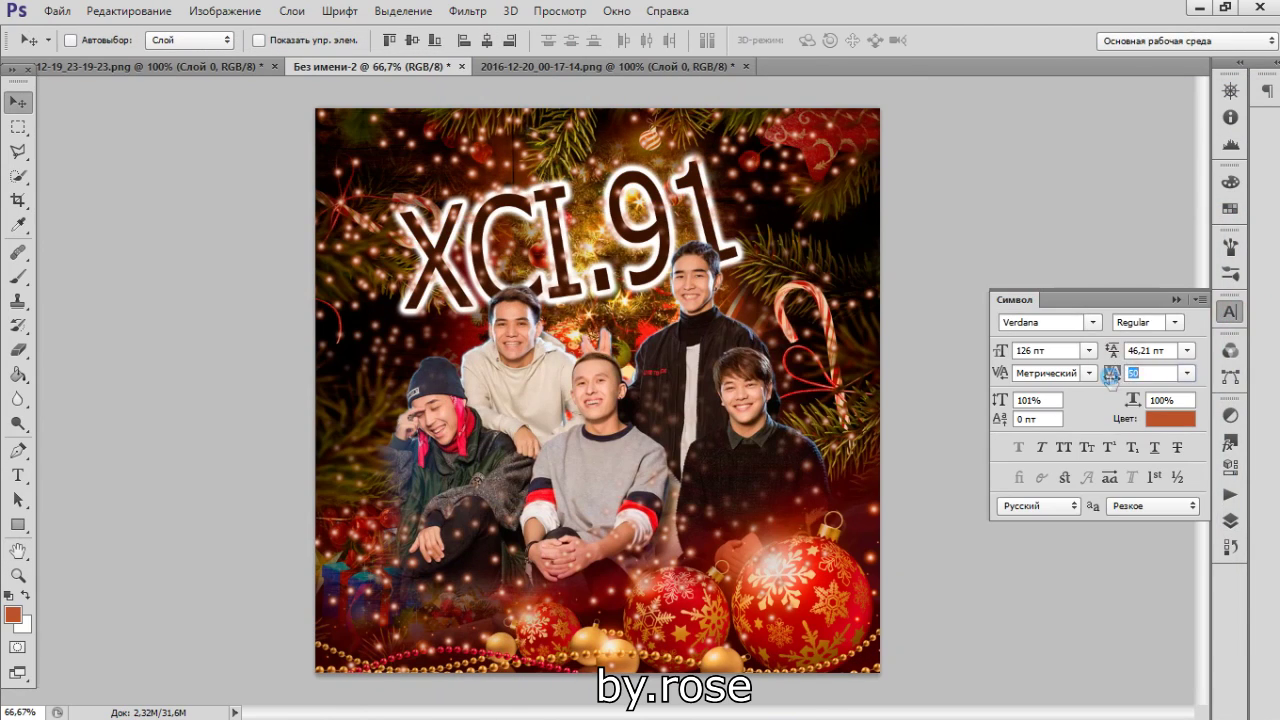
text(30)
key(Return)
drag(822, 335, 829, 335)
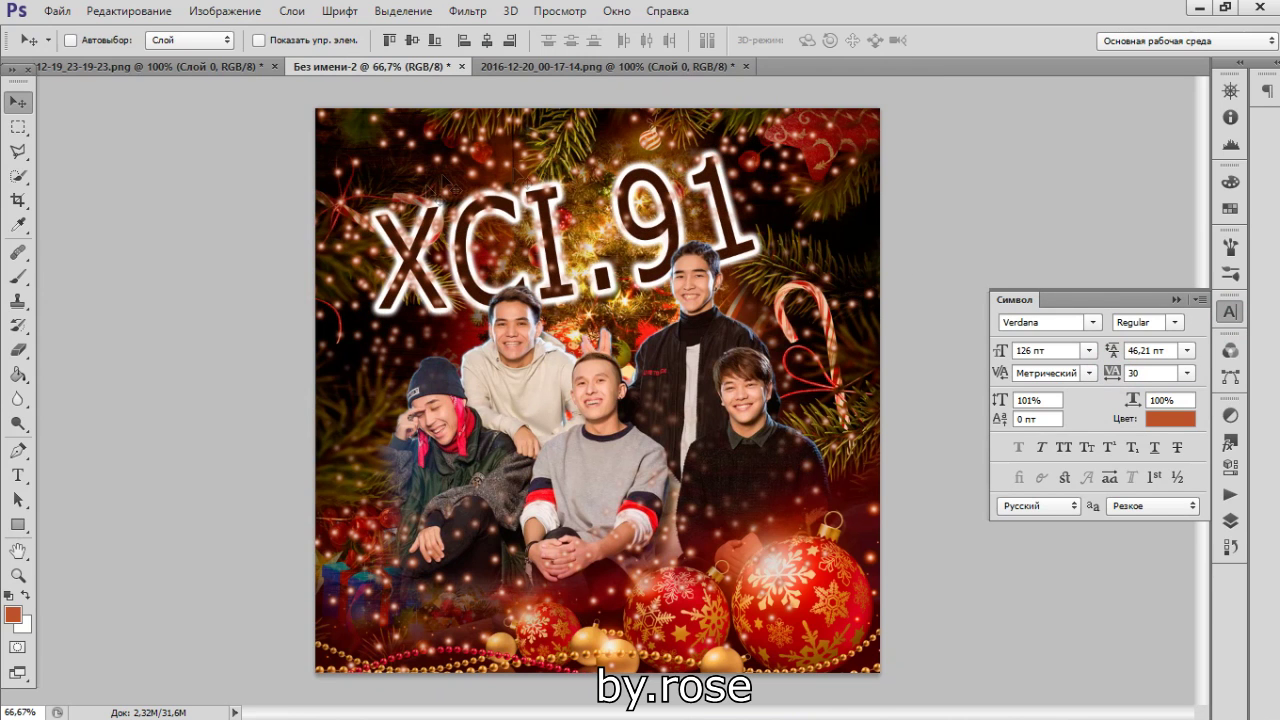
Step: Draw a new paragraph text box over the lower middle of the collage
key(F7)
key(t)
drag(383, 489, 754, 609)
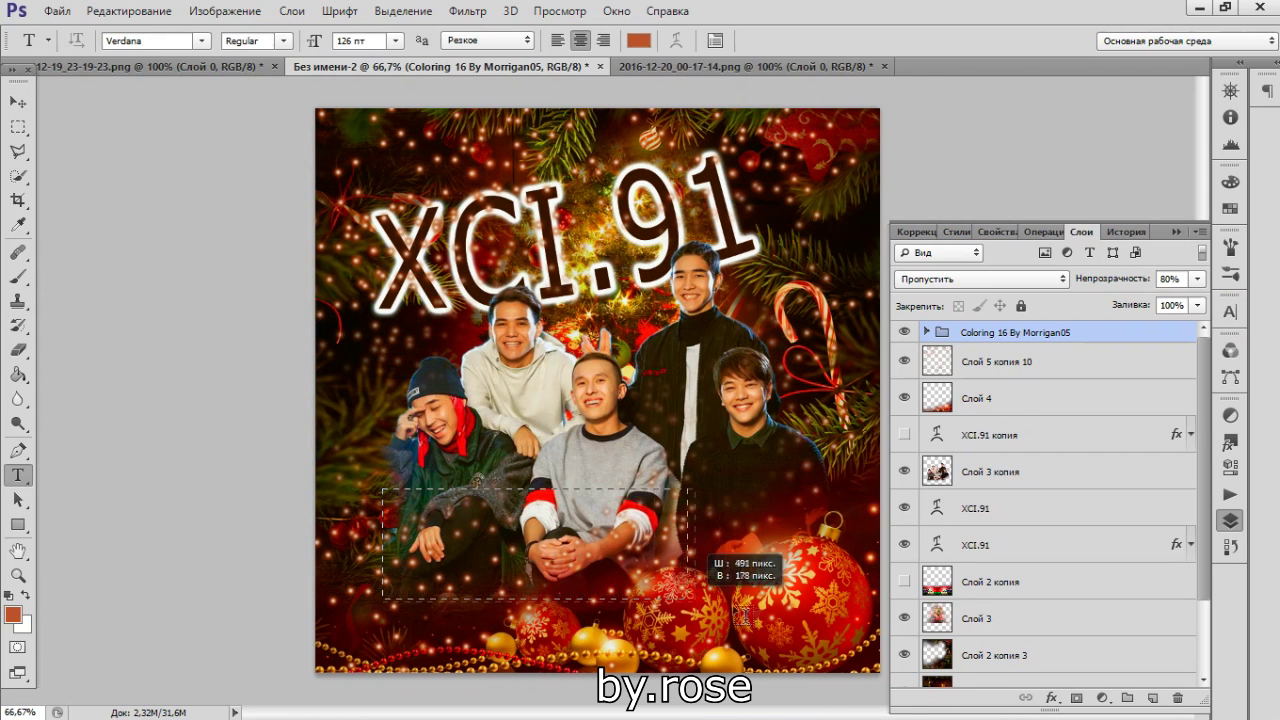
Step: Type the signature text and set its colour to white
text(by.ro)
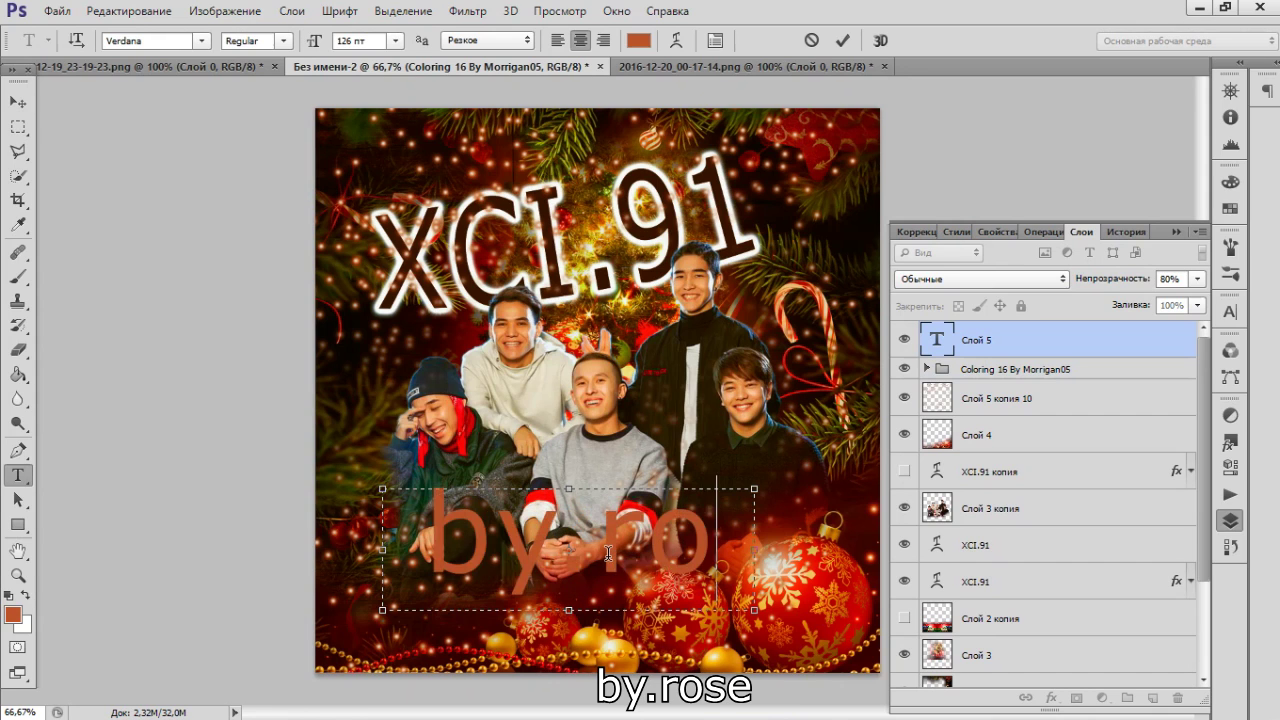
text(s)
click(18, 101)
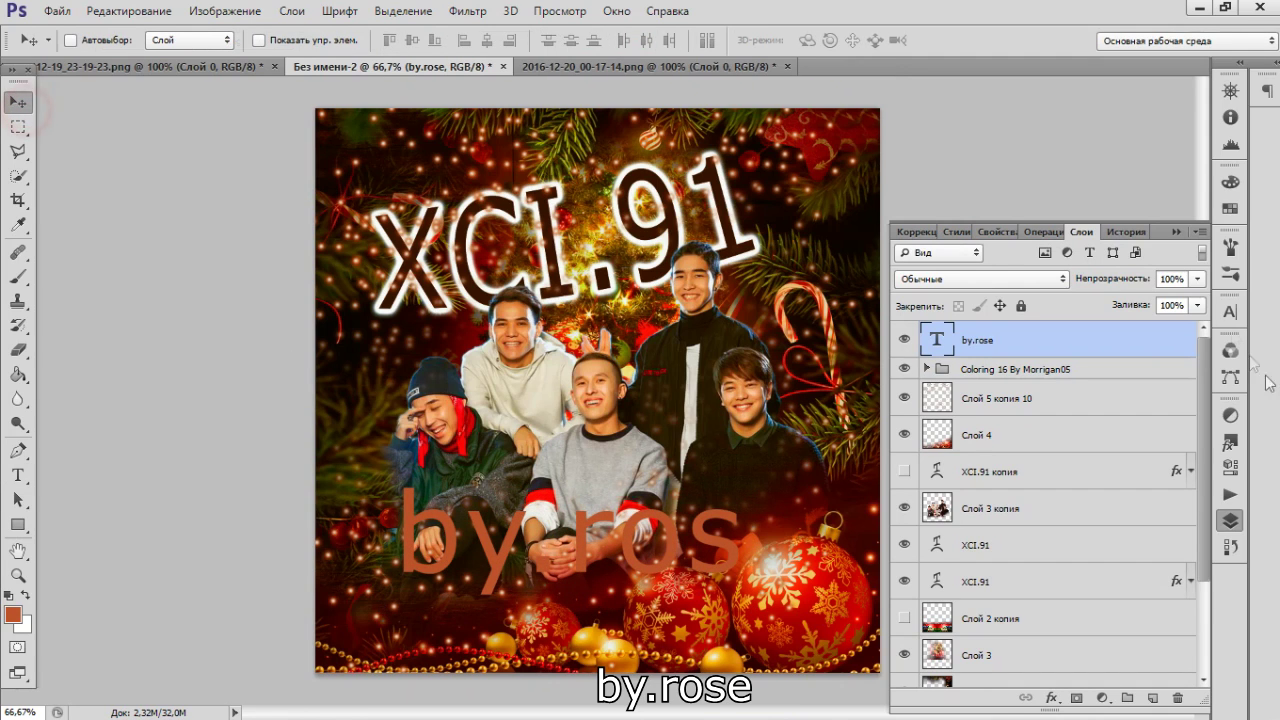
click(1230, 311)
click(1176, 430)
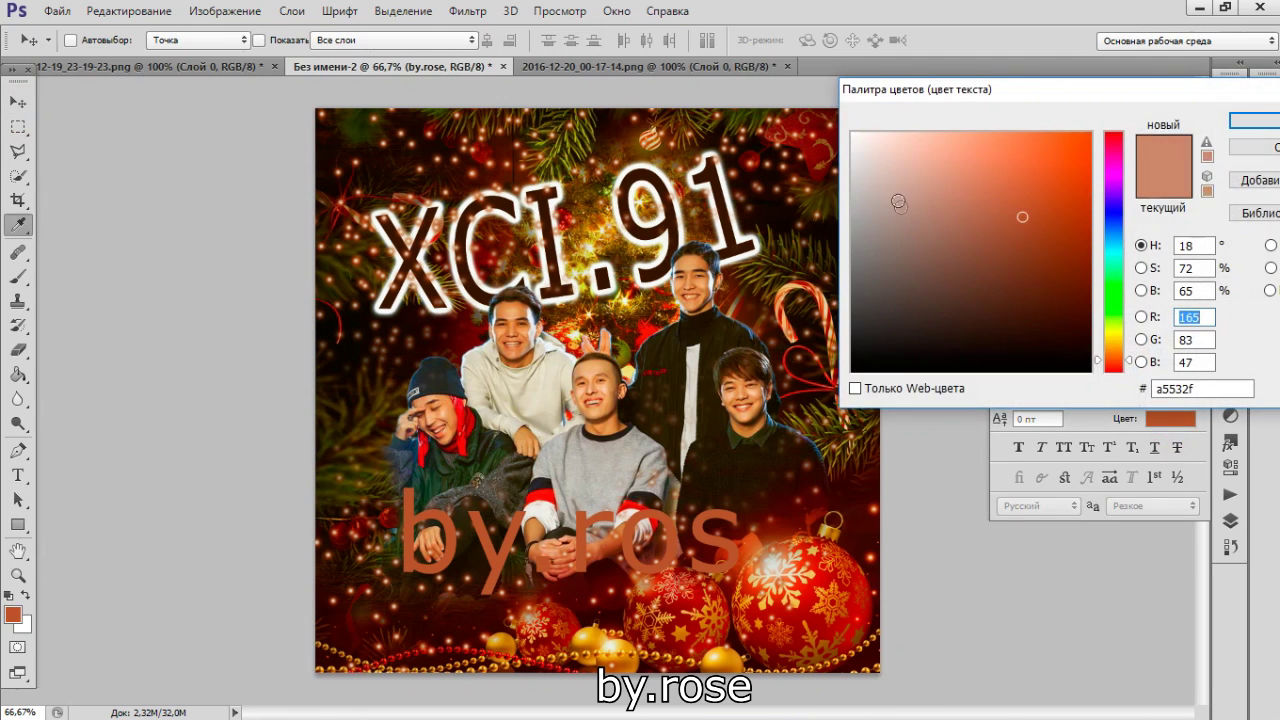
click(853, 108)
click(1234, 88)
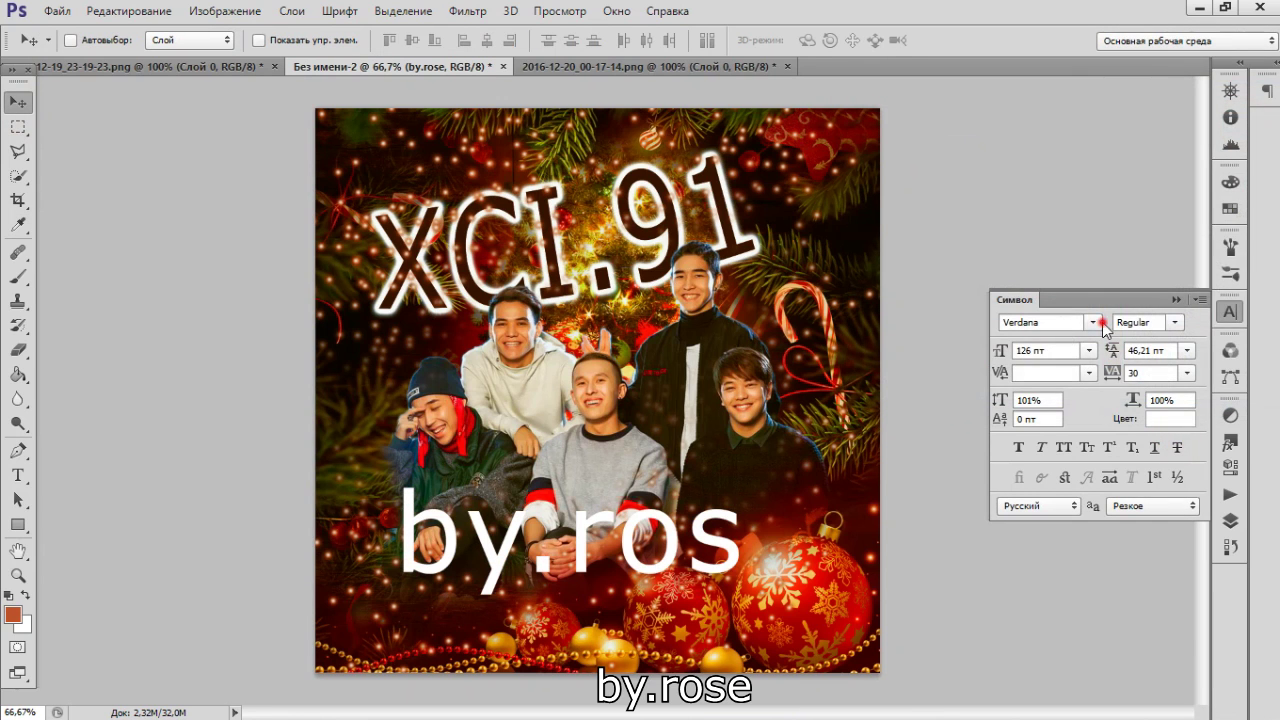
Step: Try Vladimir Script at 86, 48 and 40 pt, then switch the signature to Verdana
click(1101, 323)
click(1034, 57)
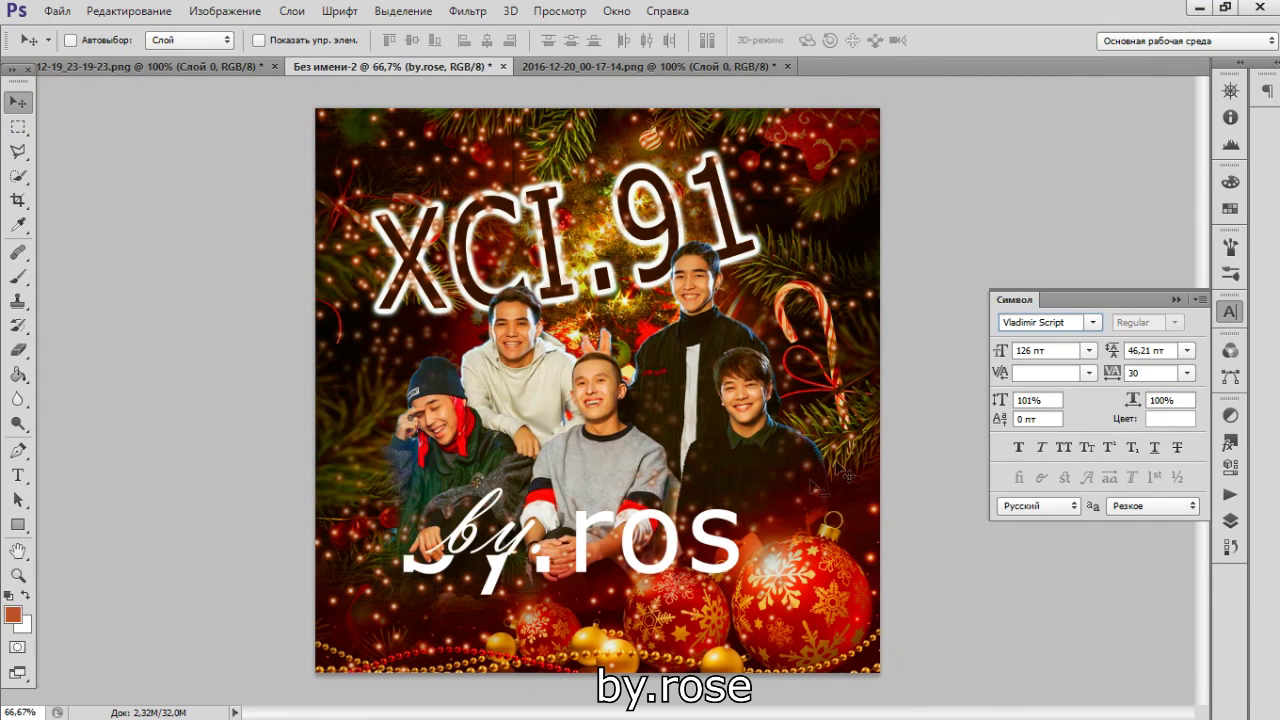
mouse_move(1006, 342)
mouse_down()
mouse_move(966, 343)
mouse_move(990, 352)
mouse_up()
drag(583, 580, 498, 645)
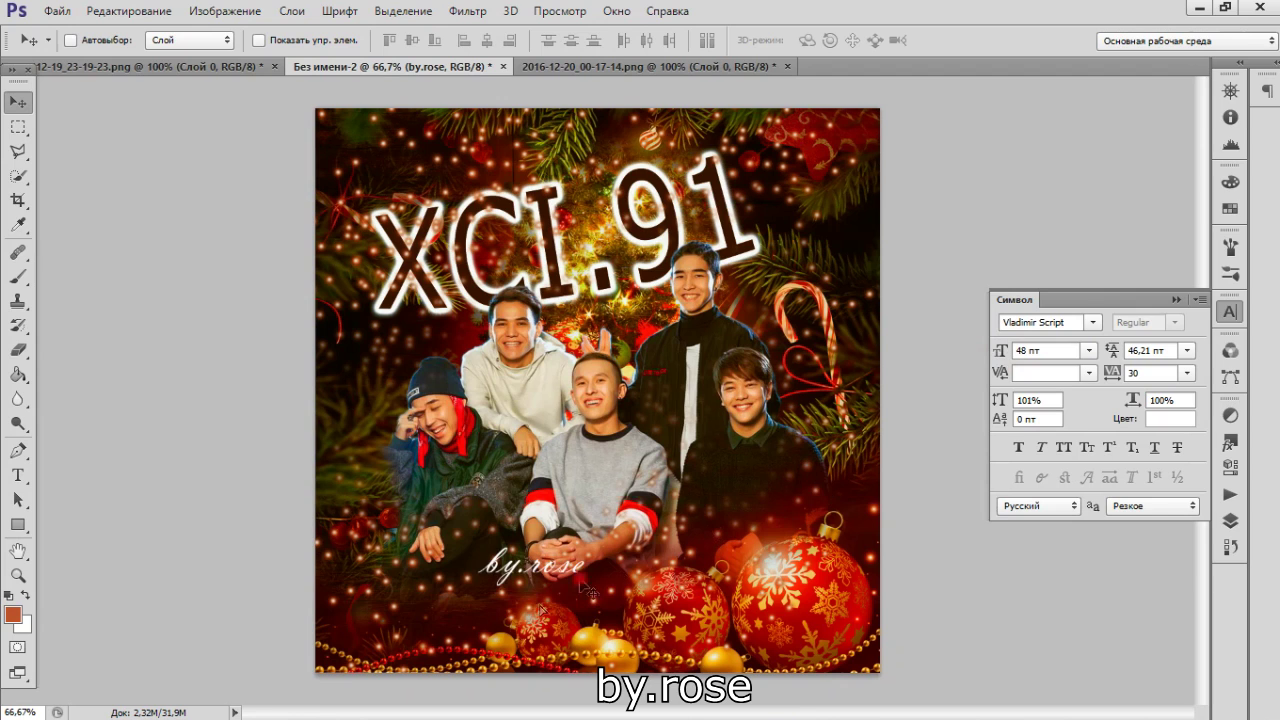
drag(990, 352, 993, 352)
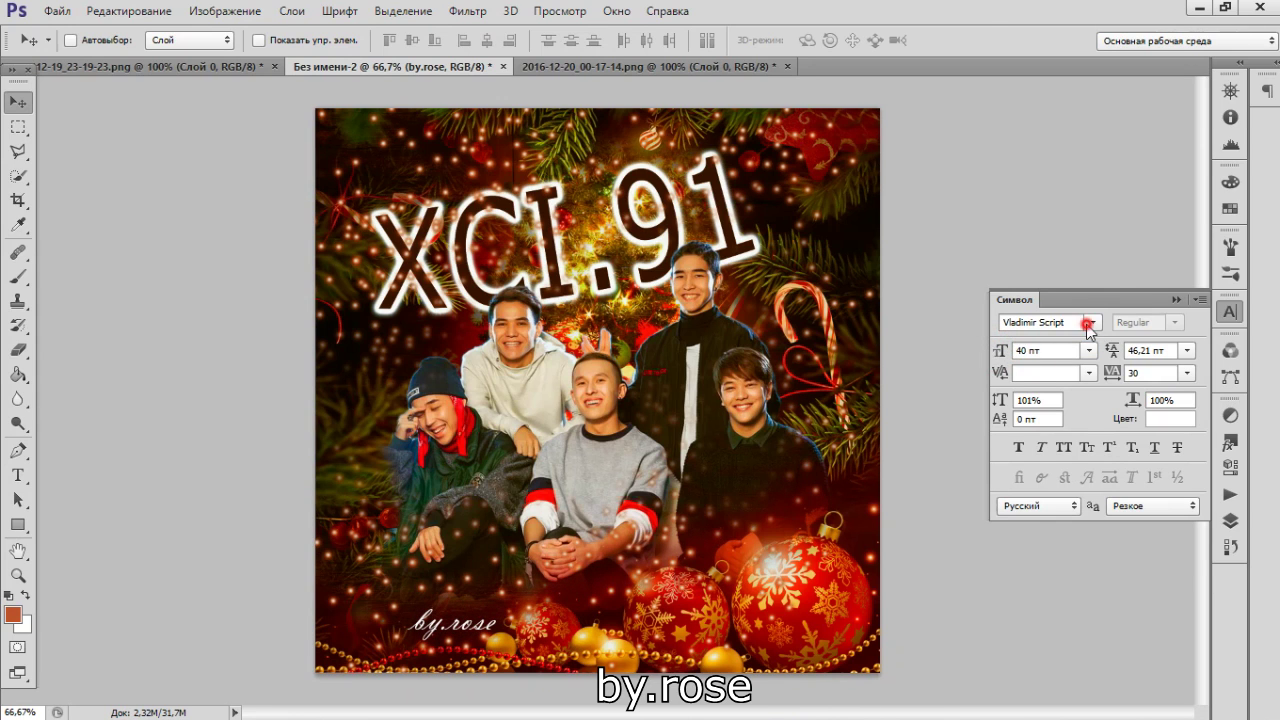
click(1090, 323)
scroll(1160, 130, up, 3)
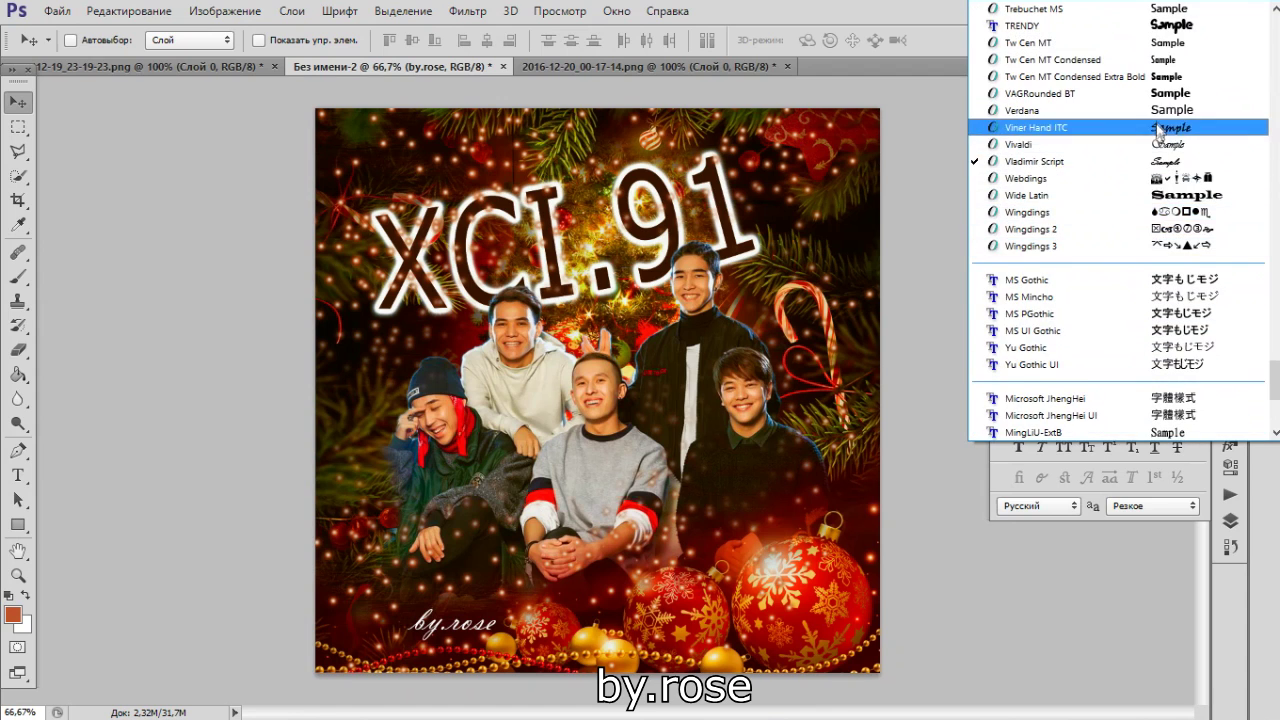
click(1158, 112)
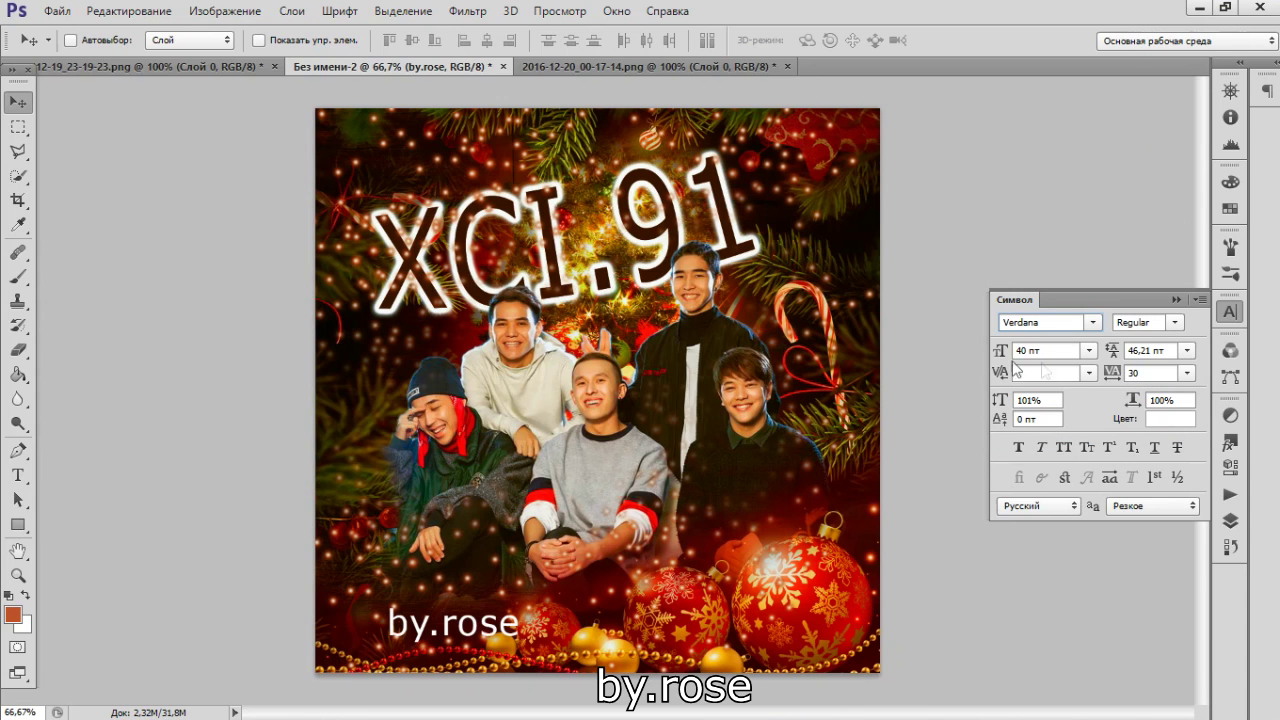
Step: Shrink the signature to 19 pt, scale it to 106% and set tracking to 230
drag(985, 352, 995, 352)
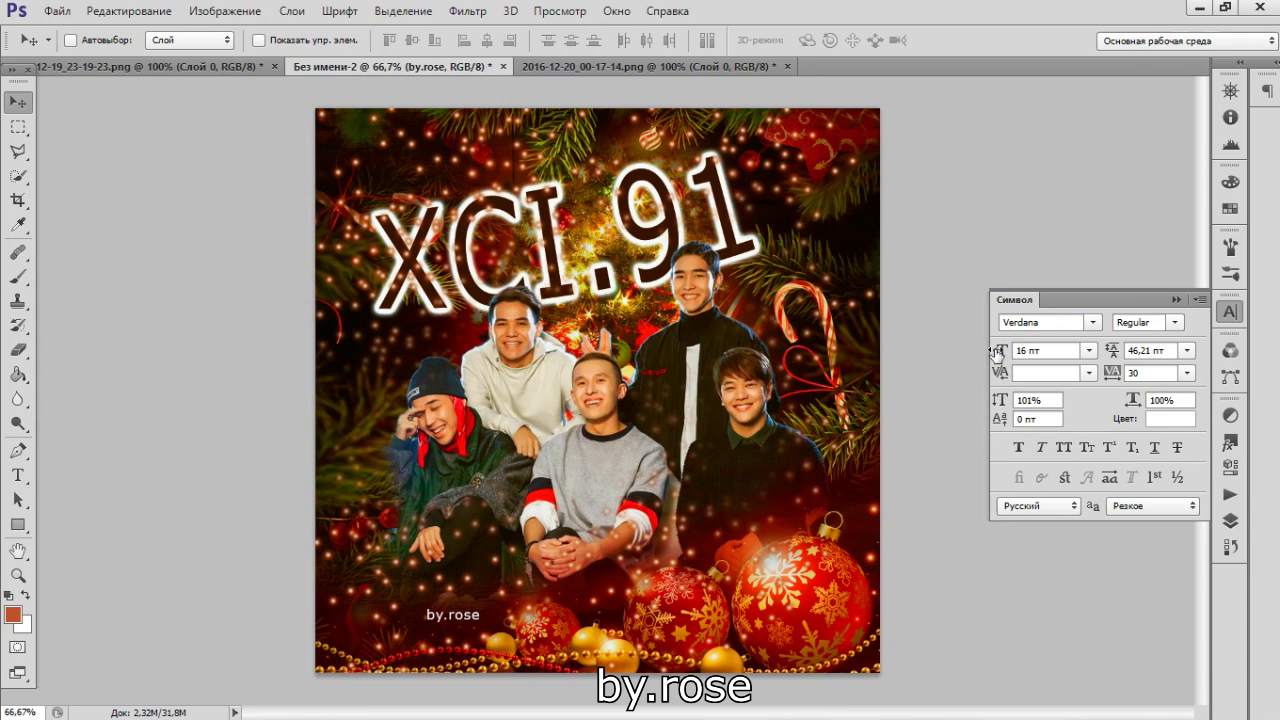
drag(1127, 400, 1134, 401)
drag(1110, 372, 1122, 373)
drag(510, 639, 510, 652)
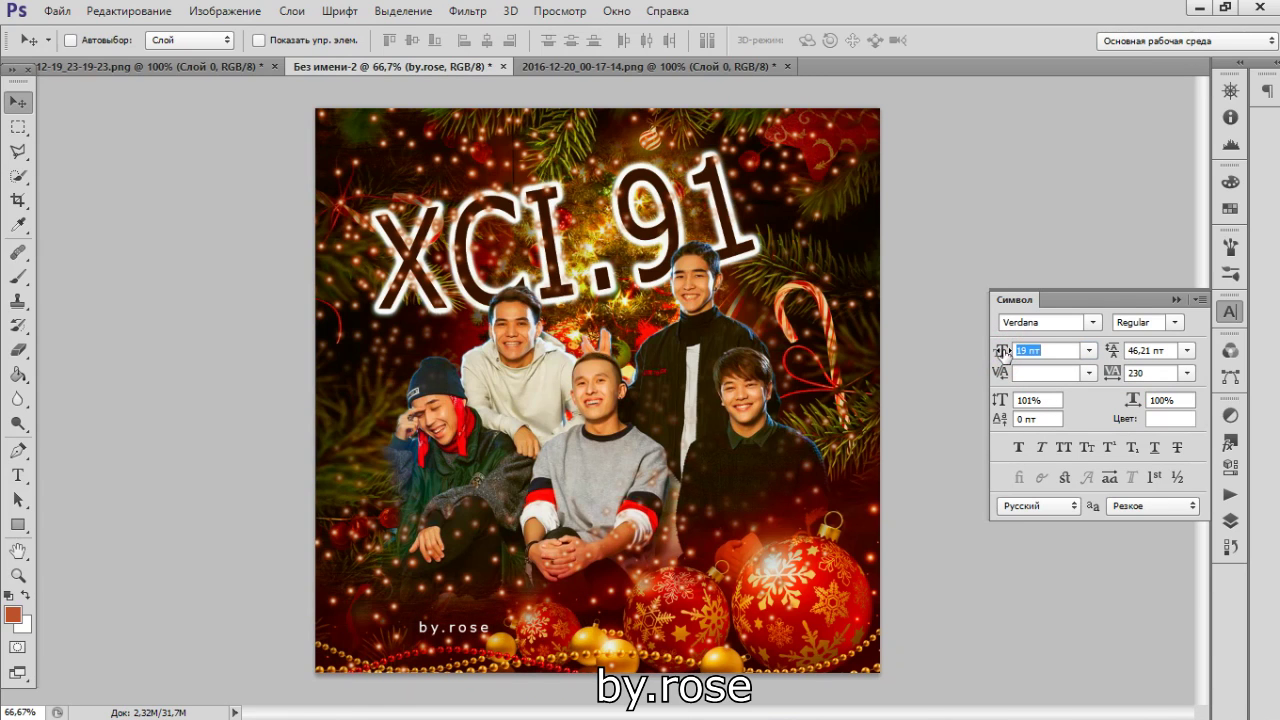
Step: Duplicate Слой 2 and Слой 2 копия 3, merge the copies and move them above Слой 3 копия
click(57, 11)
click(483, 238)
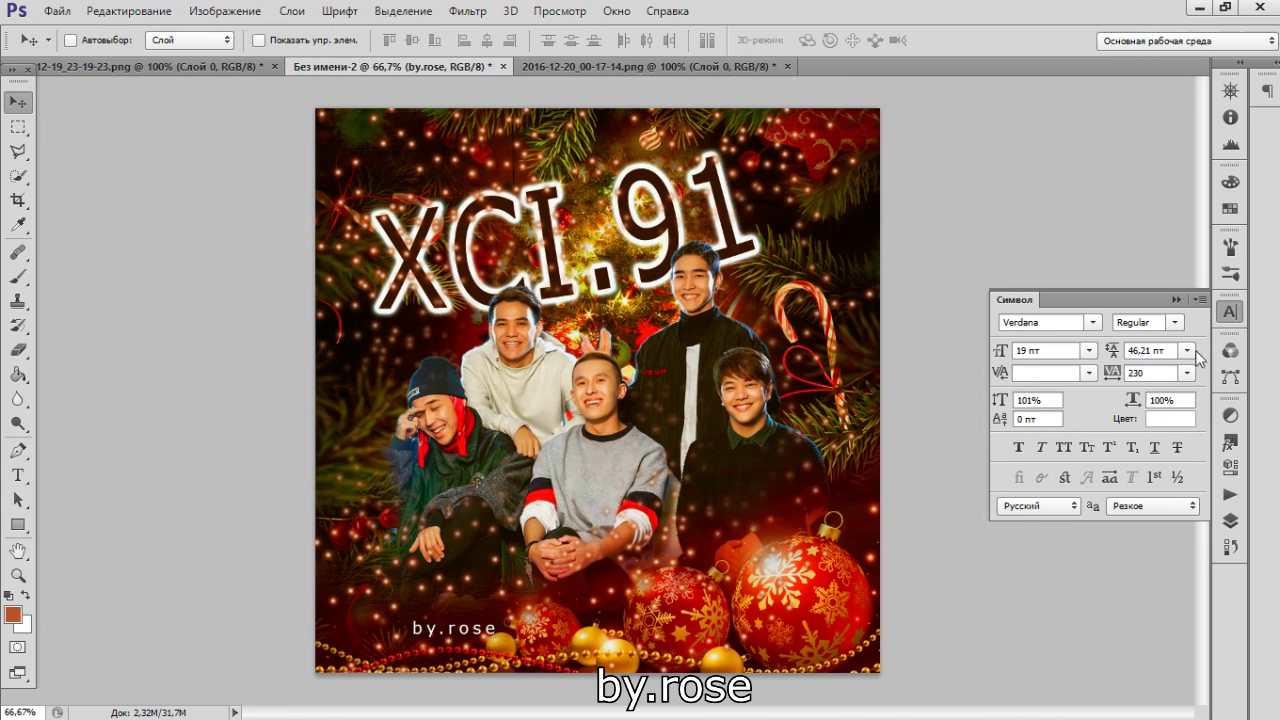
click(1191, 299)
click(1077, 368)
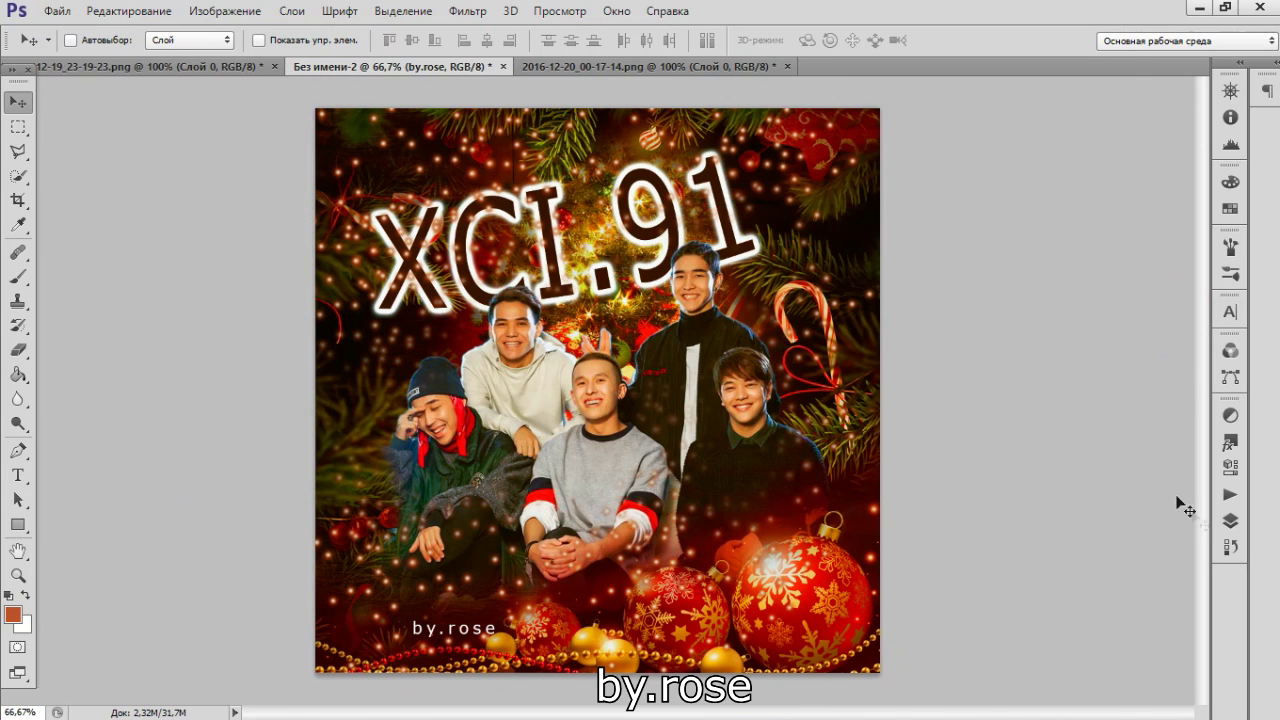
click(1231, 521)
scroll(1040, 560, down, 3)
click(990, 595)
shift+click(987, 570)
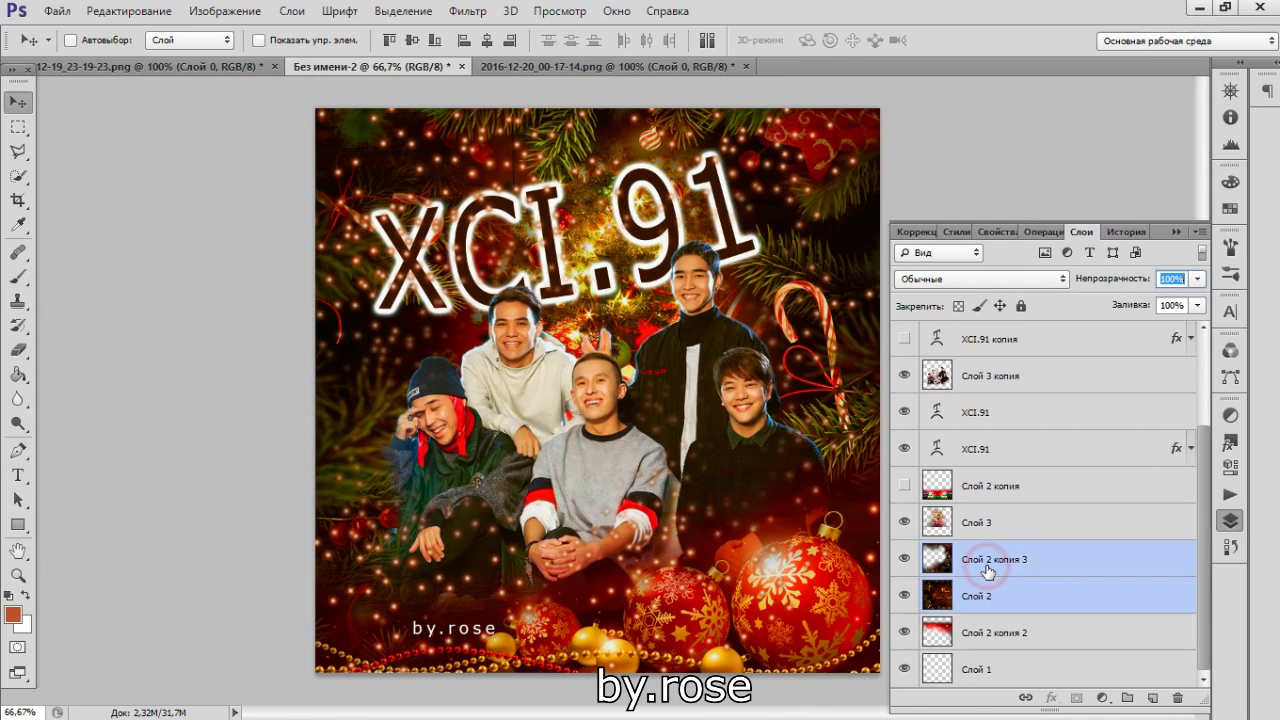
key(ctrl+j)
right_click(980, 563)
click(580, 514)
drag(1062, 570, 992, 410)
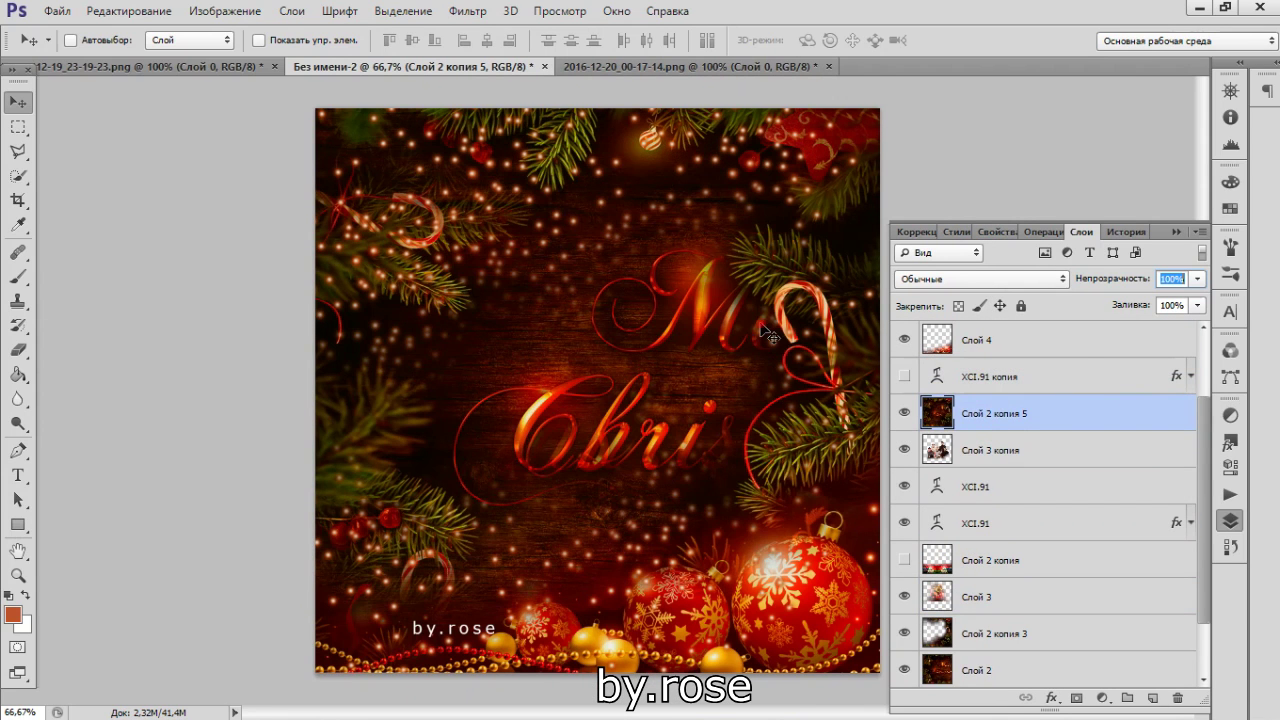
Step: Set the merged background layer's blend mode to Светлее (Lighten)
click(931, 278)
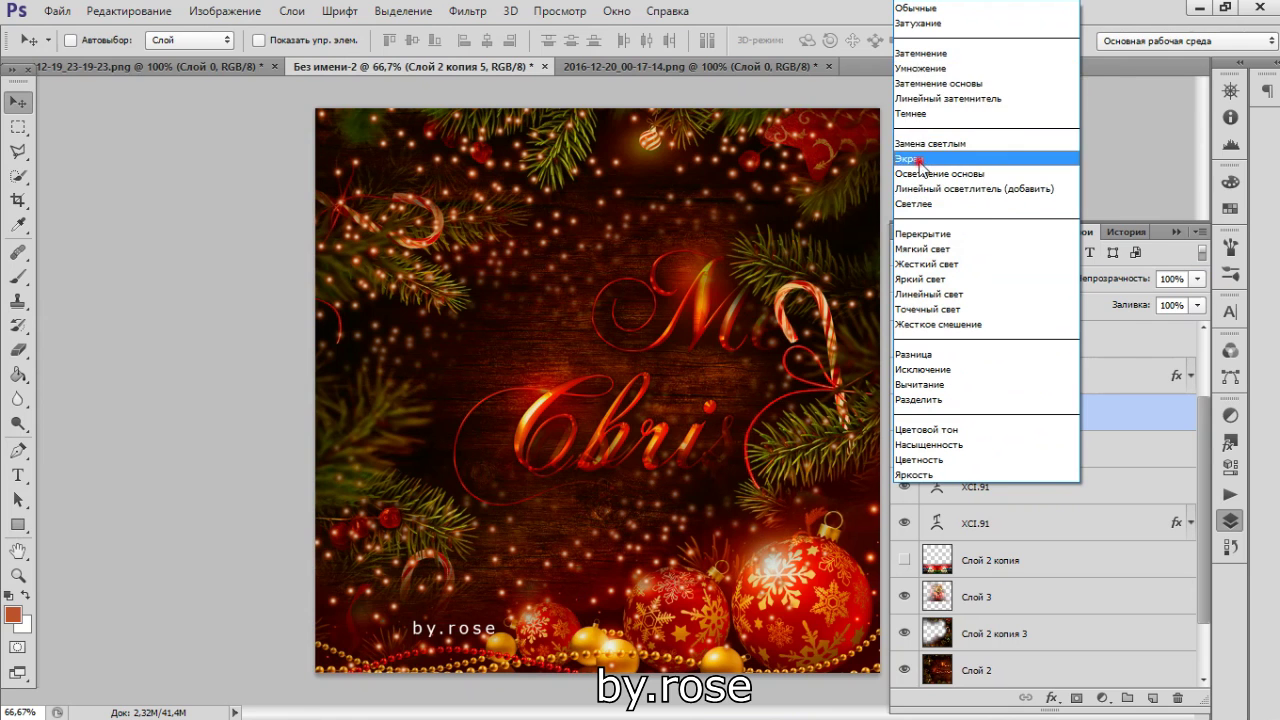
click(950, 157)
scroll(950, 283, down, 1)
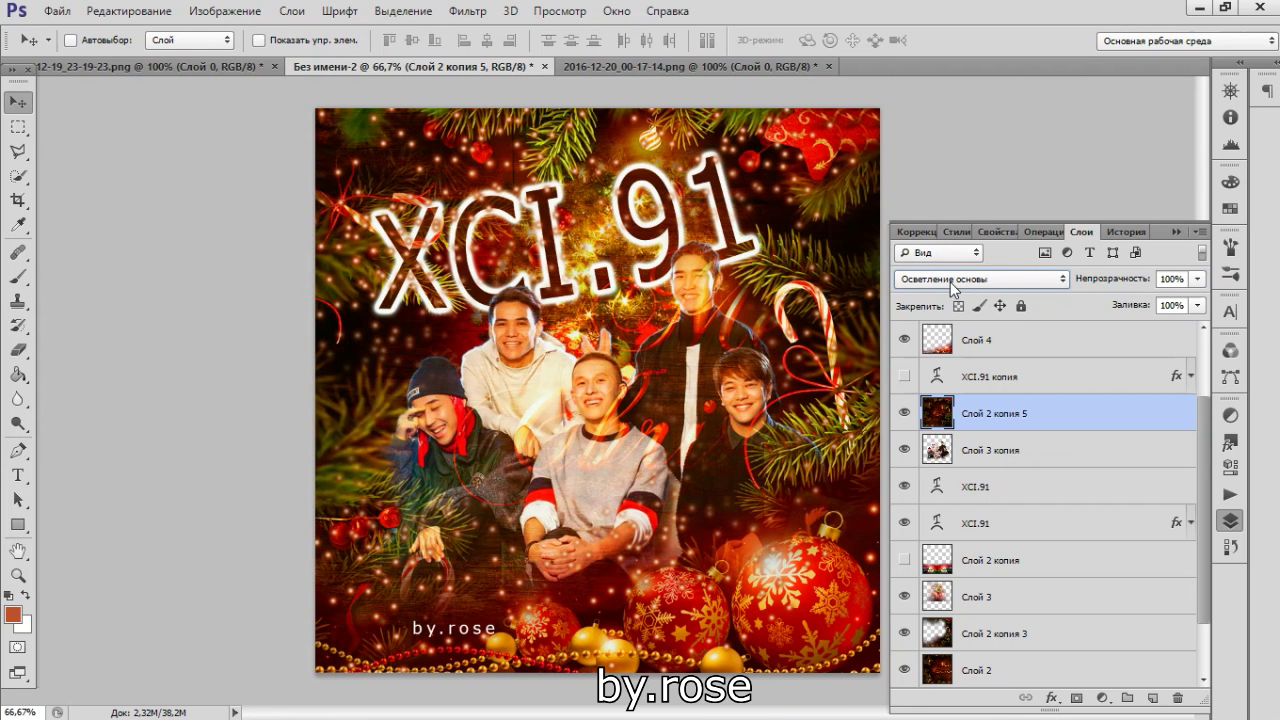
scroll(950, 283, down, 1)
scroll(950, 282, down, 1)
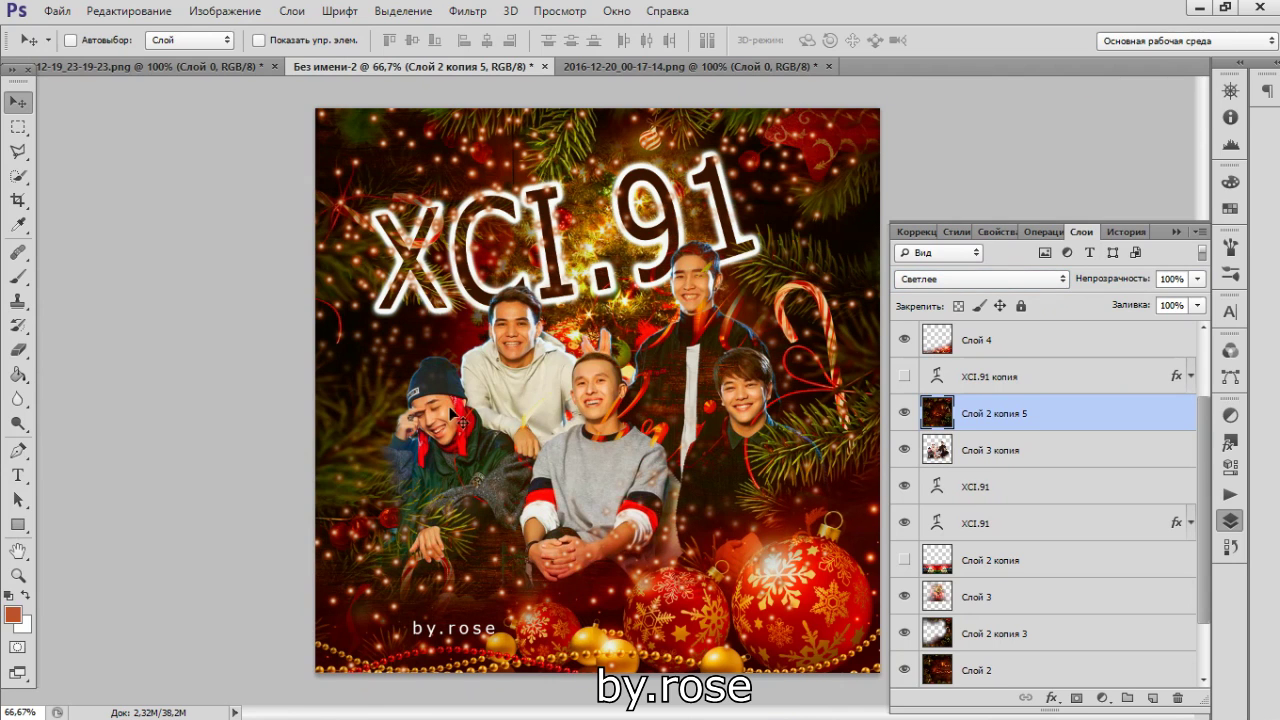
click(18, 350)
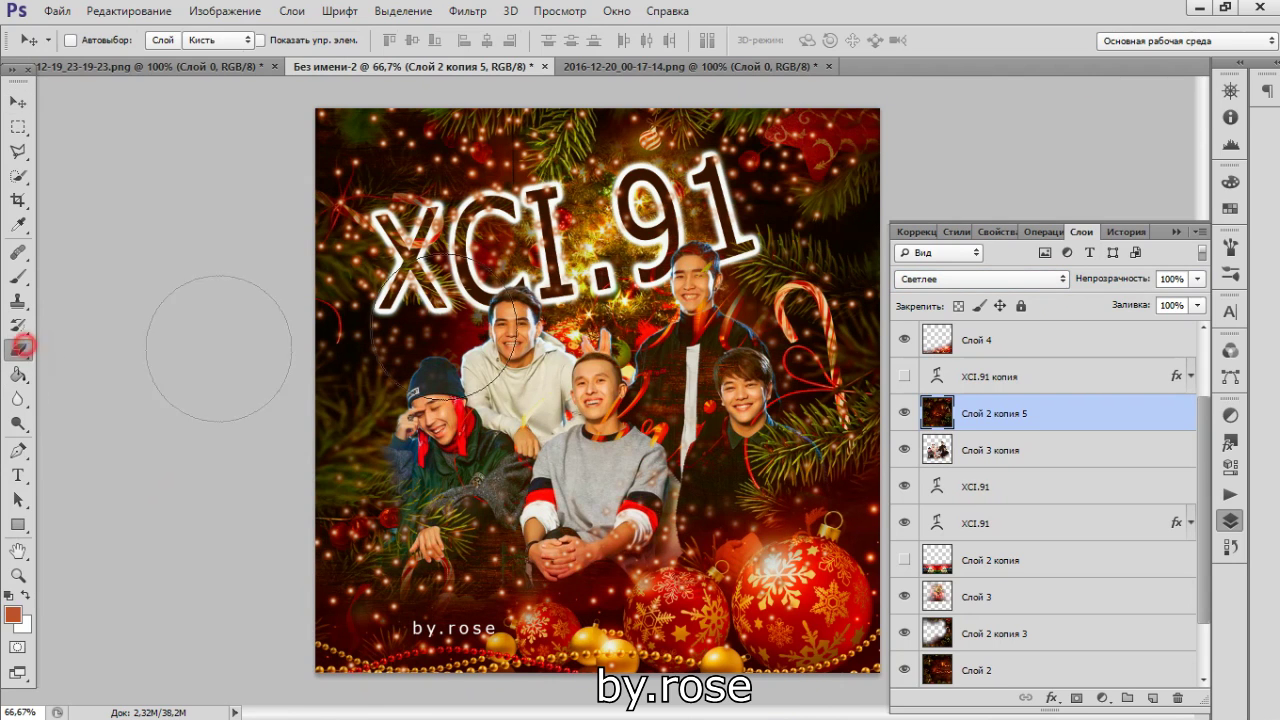
Step: Erase the centre of Слой 2 копия 5 with a 300 px eraser, then smaller strokes along the X and C
mouse_move(656, 345)
mouse_down()
mouse_move(718, 375)
mouse_move(650, 505)
mouse_move(485, 375)
mouse_move(486, 289)
mouse_up()
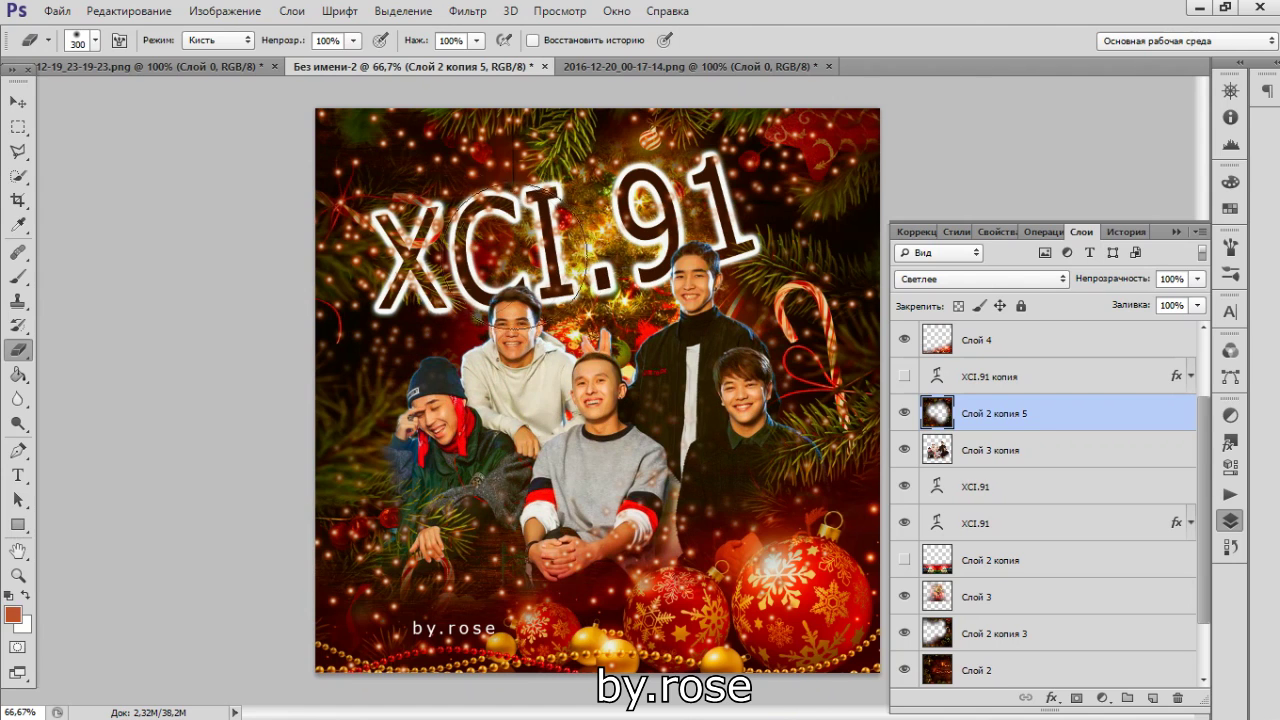
key(bracketleft)
key(bracketleft)
key(bracketleft)
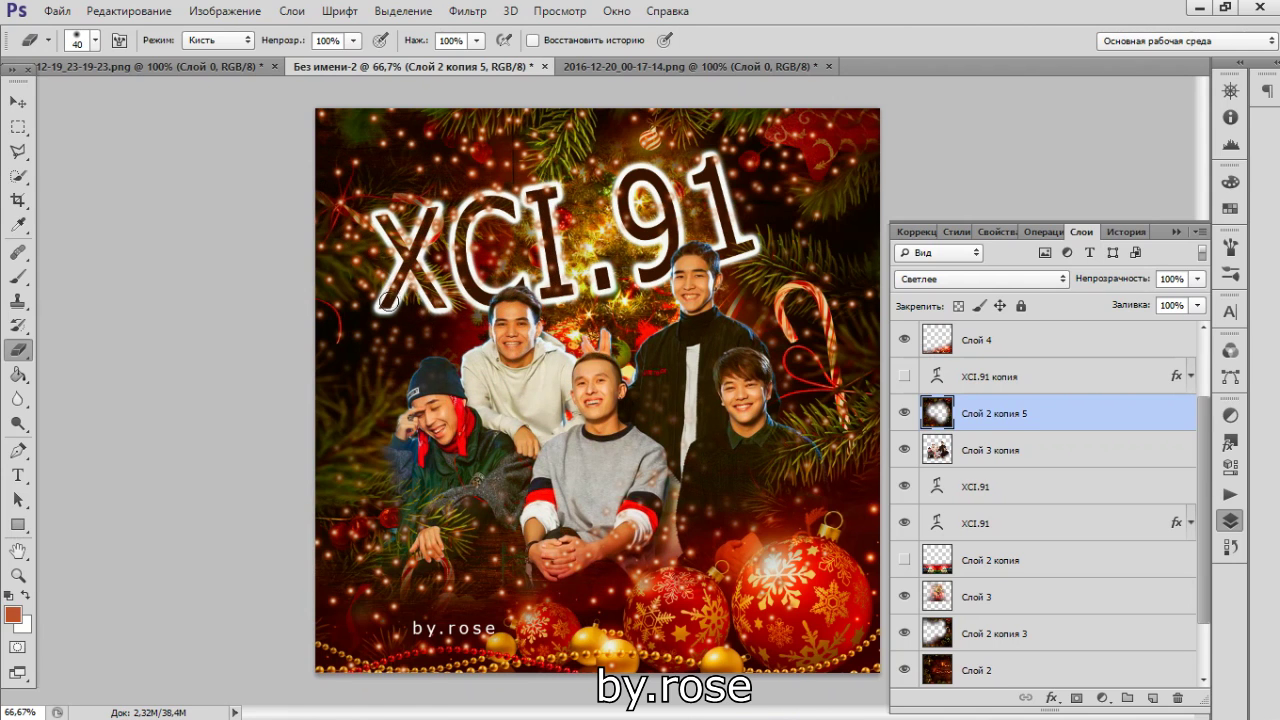
drag(390, 222, 428, 287)
drag(471, 205, 461, 260)
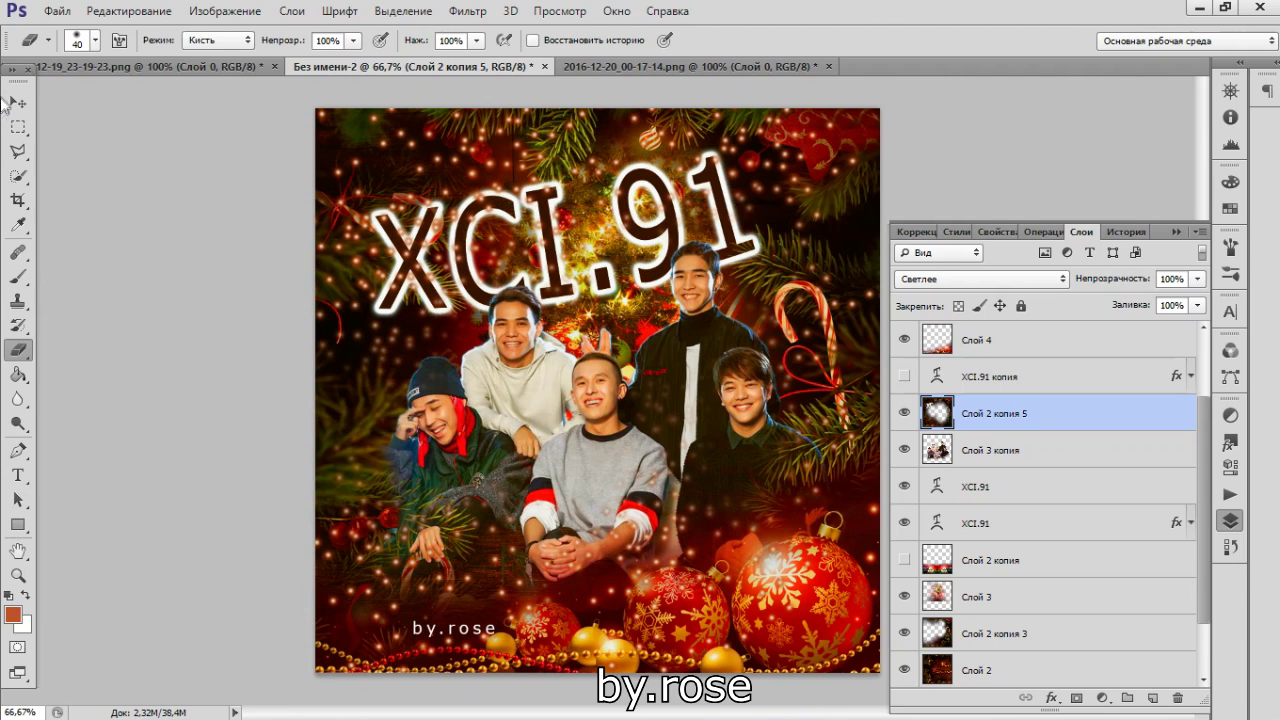
click(8, 104)
scroll(1090, 362, up, 3)
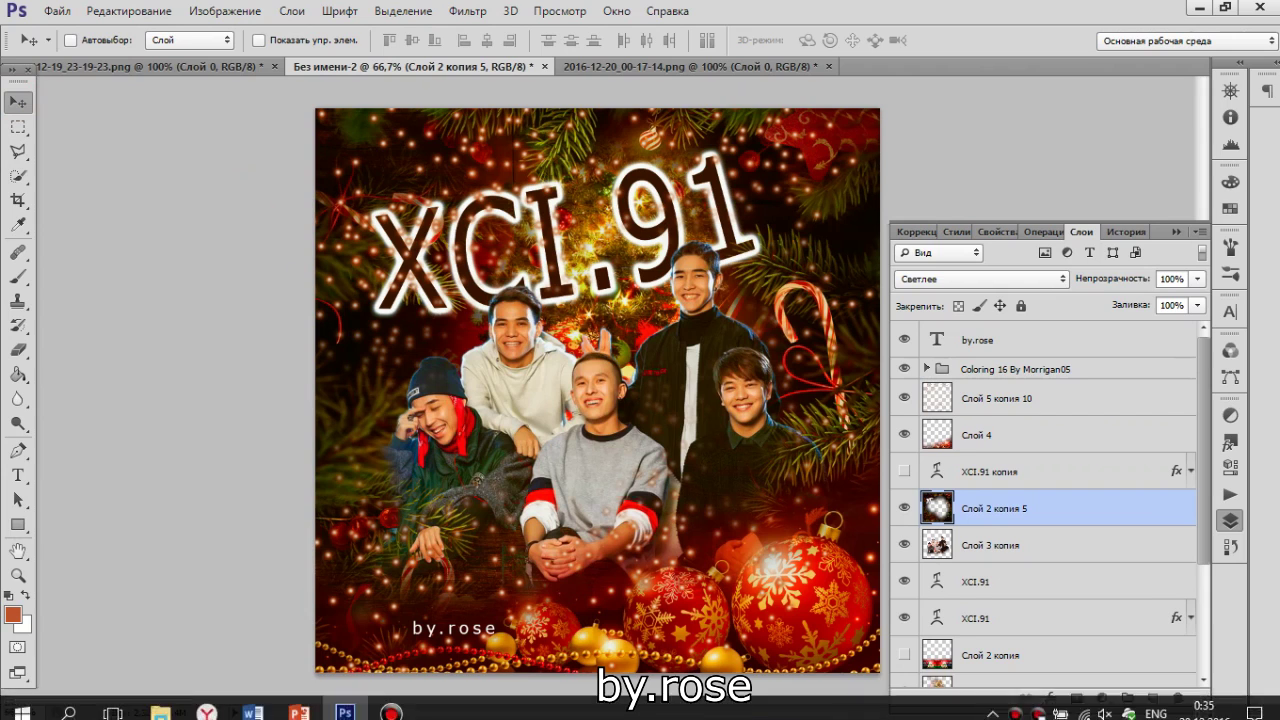
Step: Drag Слой 2 копия 5 up to sit directly beneath Слой 4, then select Слой 4
click(1100, 340)
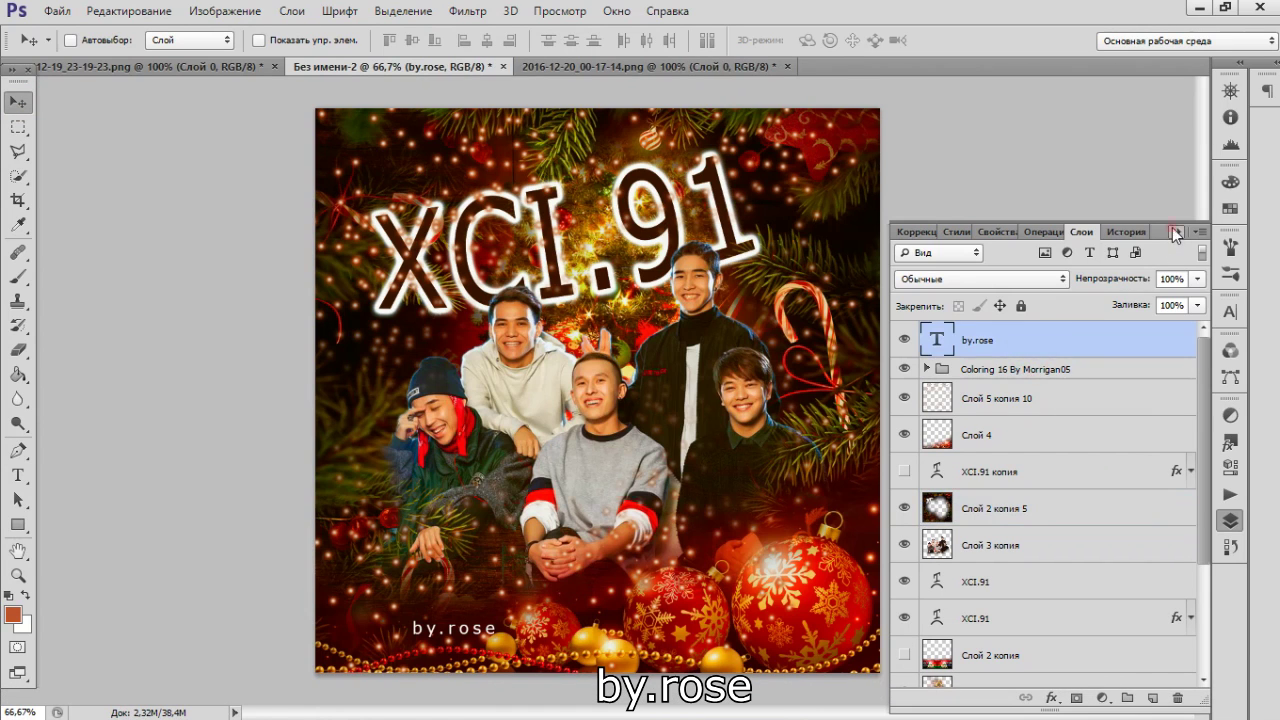
click(1175, 231)
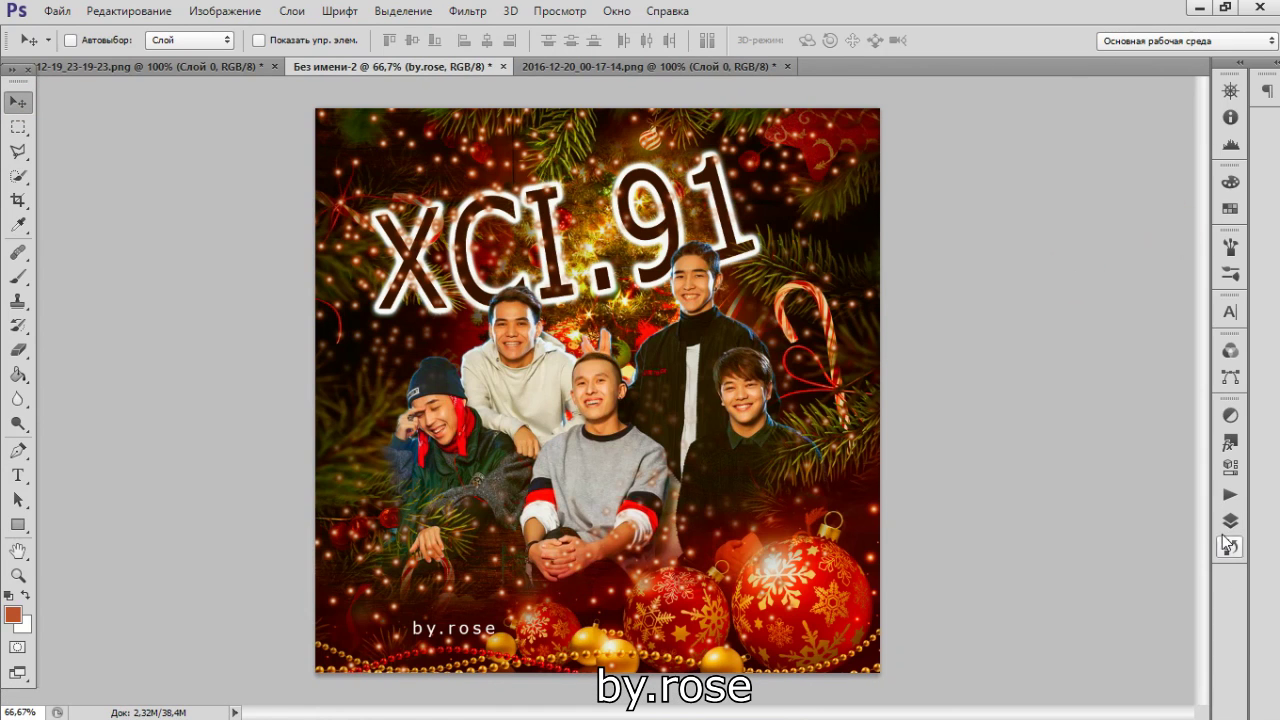
click(1228, 522)
drag(983, 505, 973, 440)
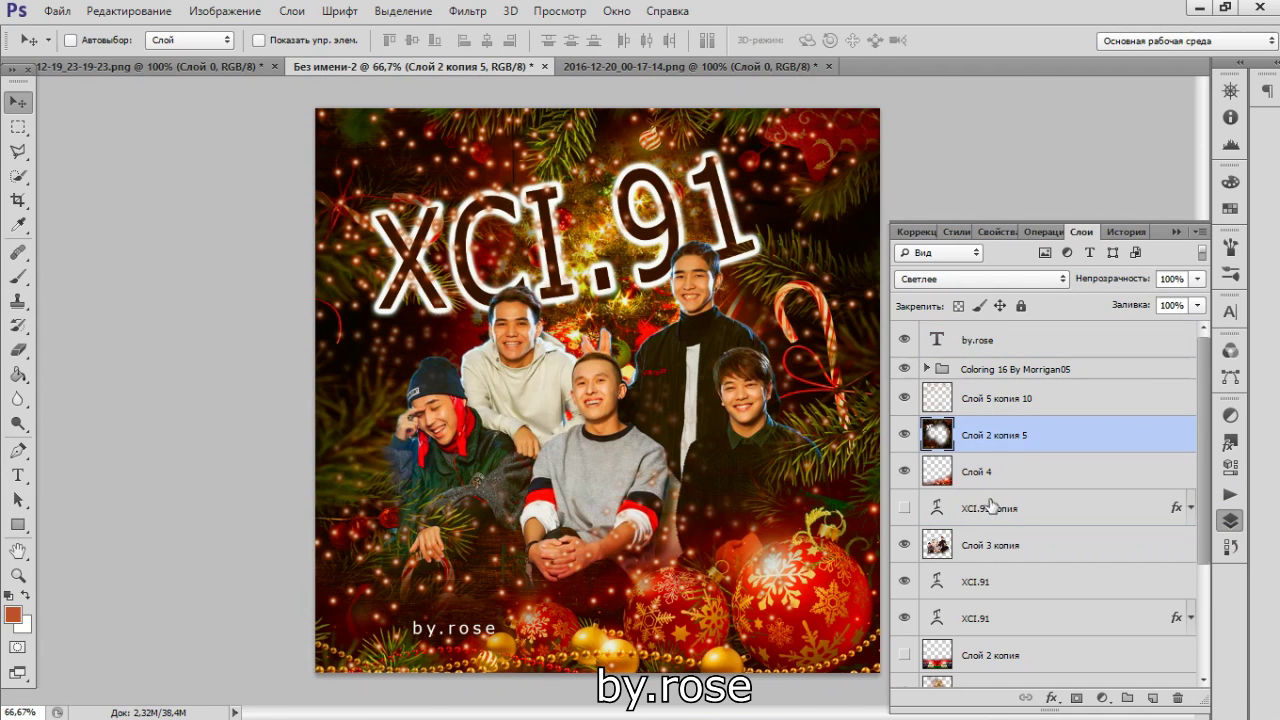
drag(980, 438, 978, 490)
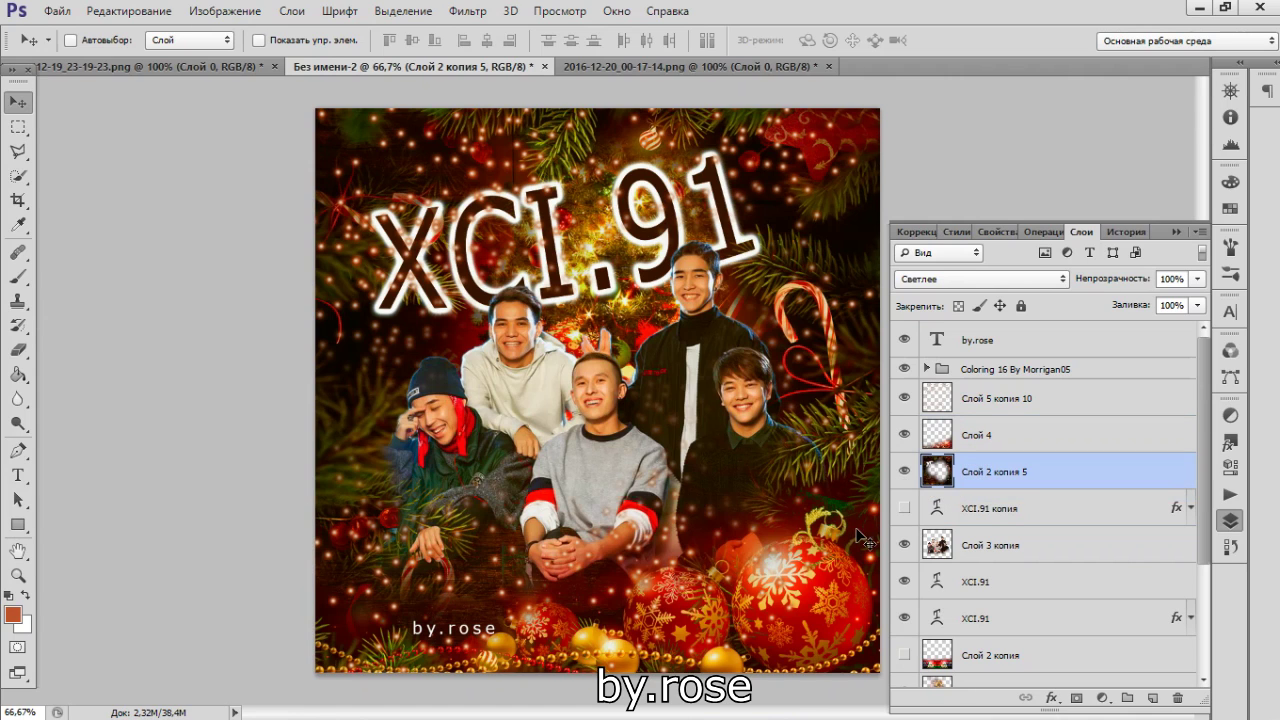
click(980, 432)
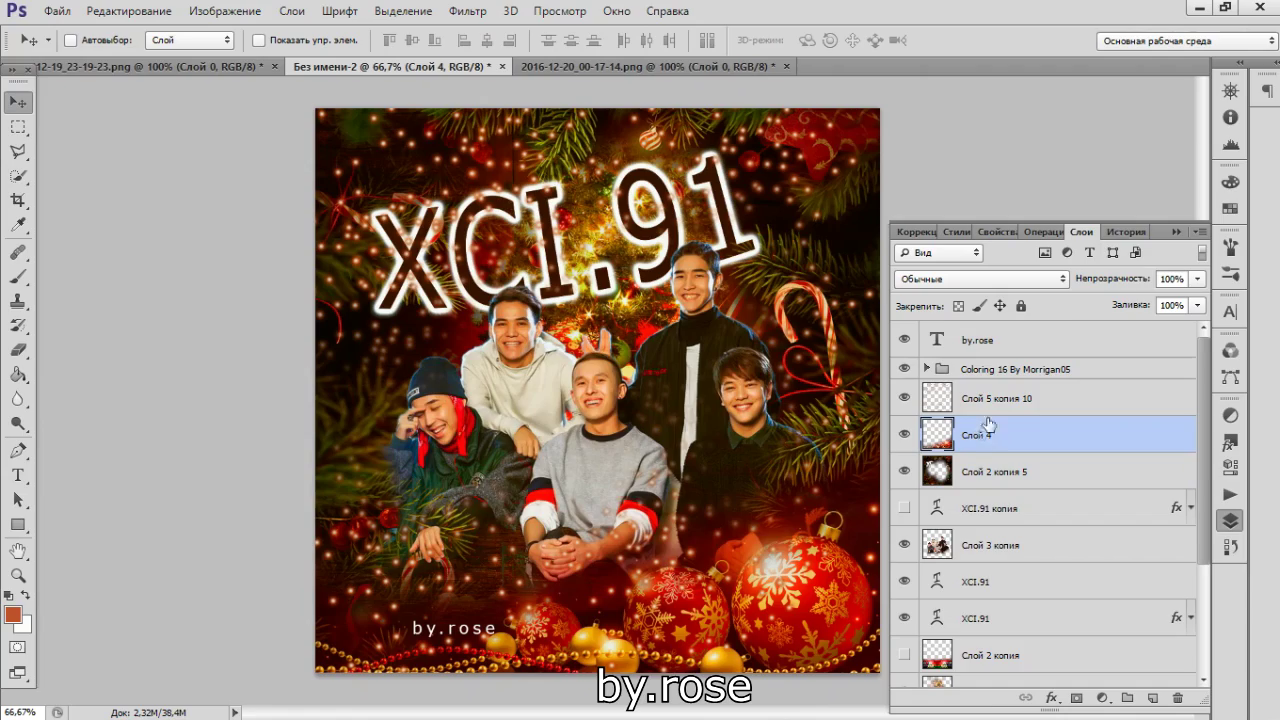
click(1177, 233)
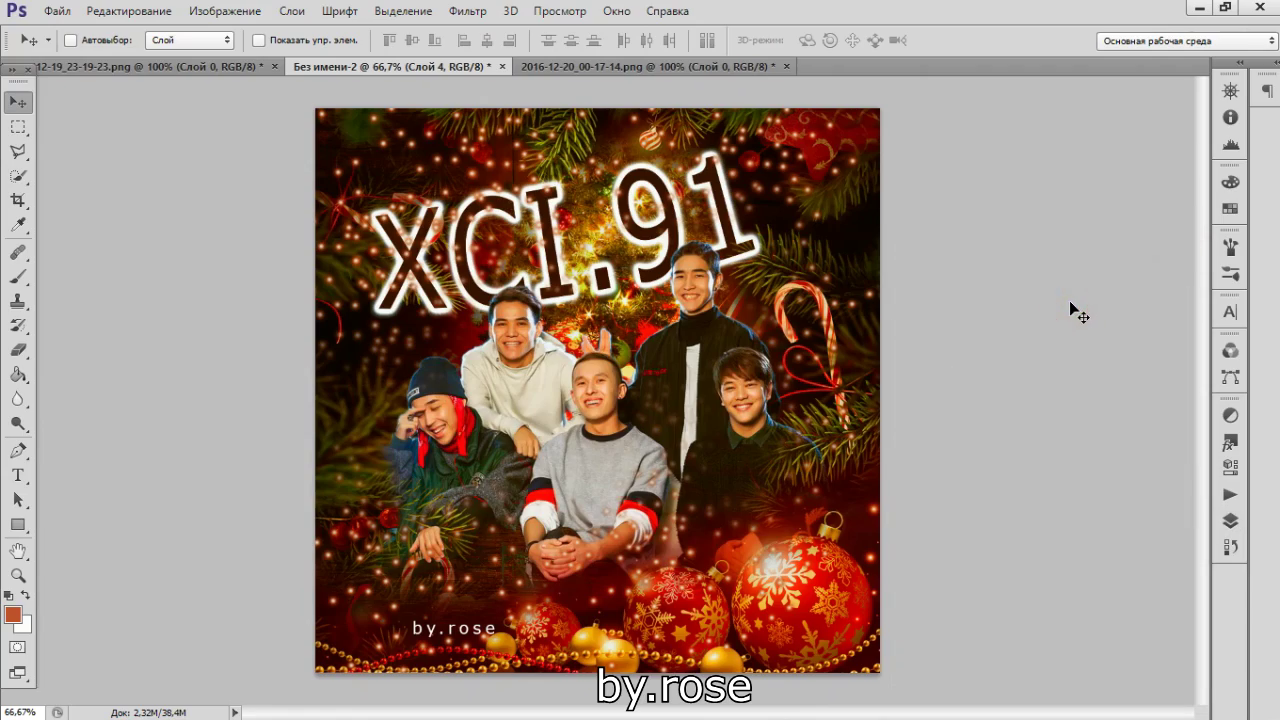
key(ctrl+plus)
scroll(1071, 307, down, 2)
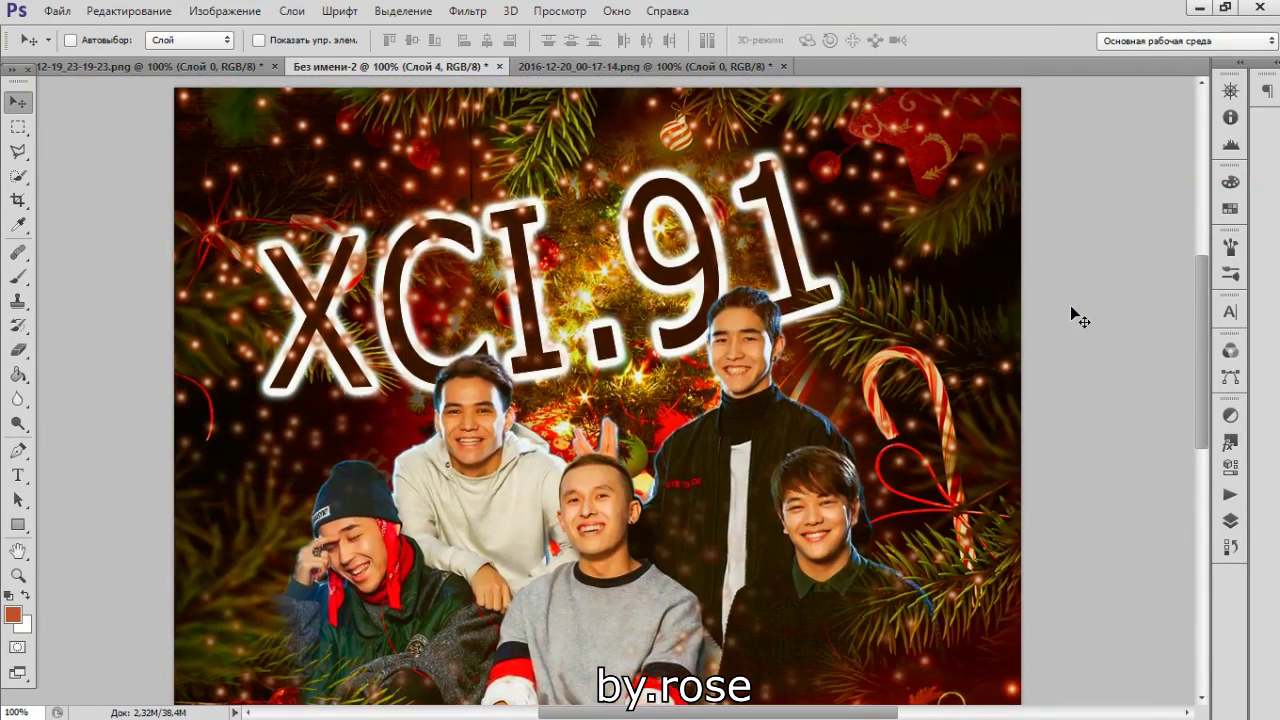
scroll(1071, 307, down, 3)
scroll(1071, 307, down, 2)
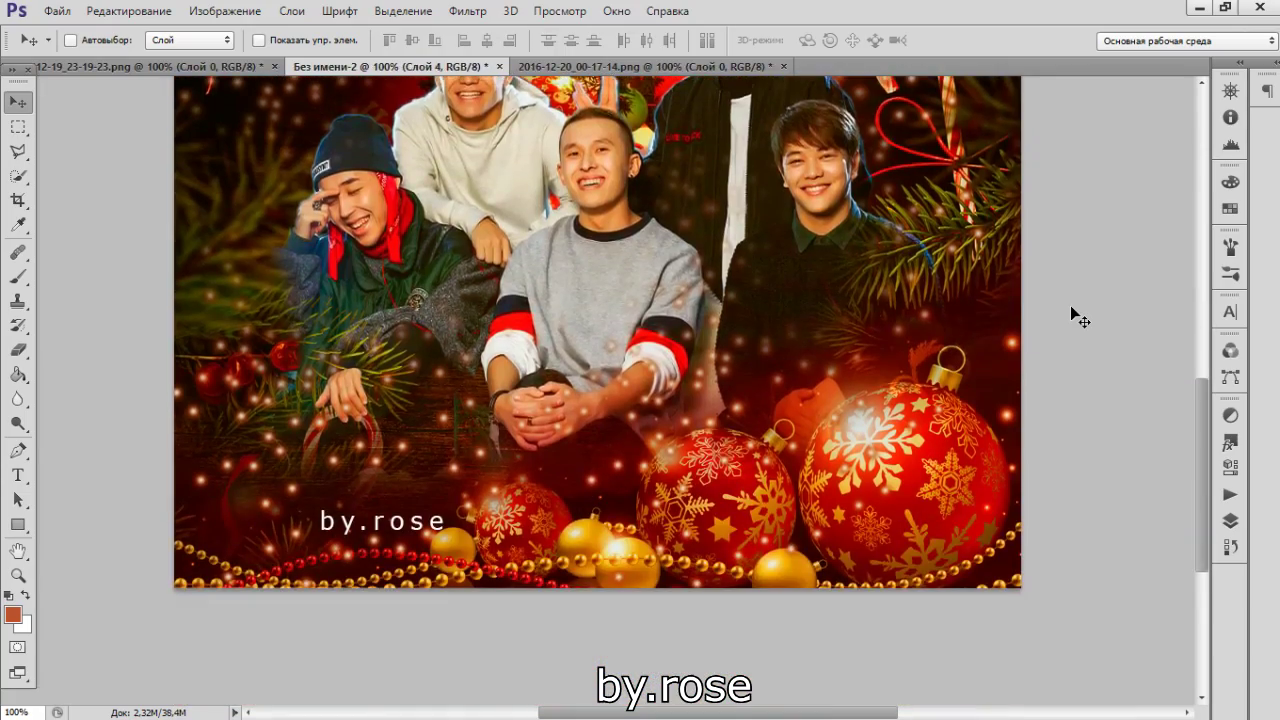
key(ctrl+0)
key(ctrl+minus)
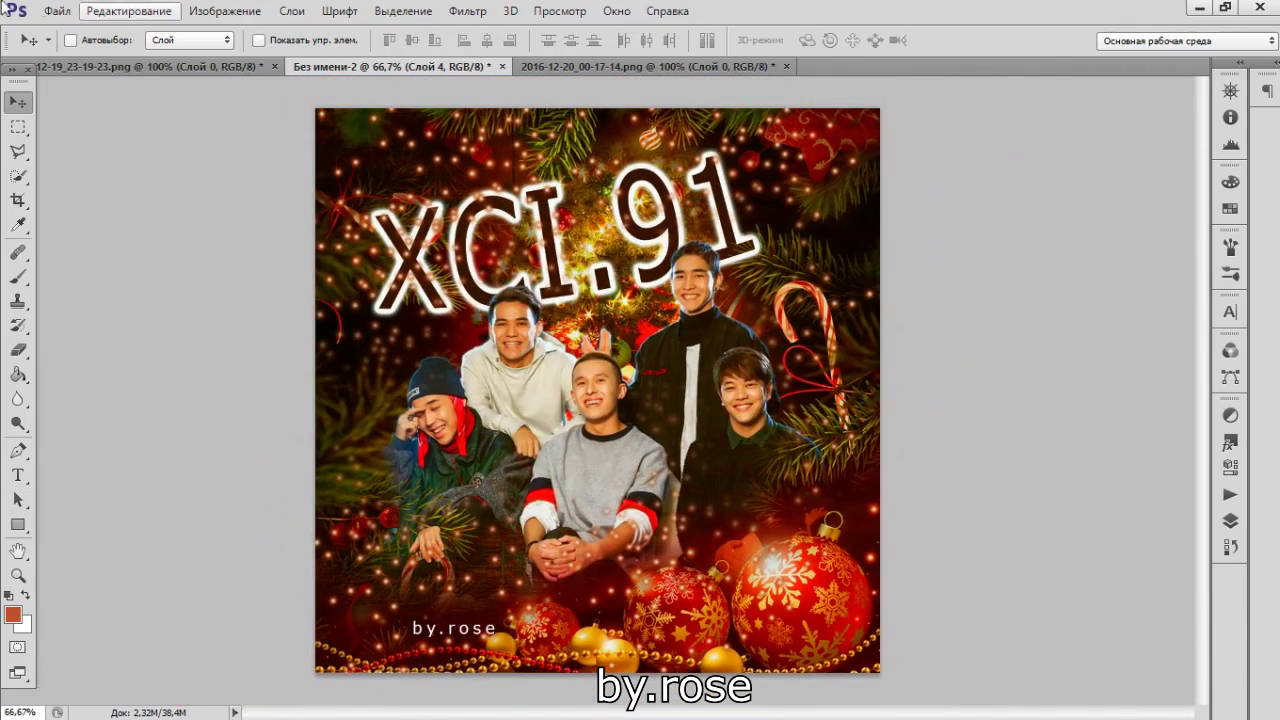
click(57, 11)
click(453, 218)
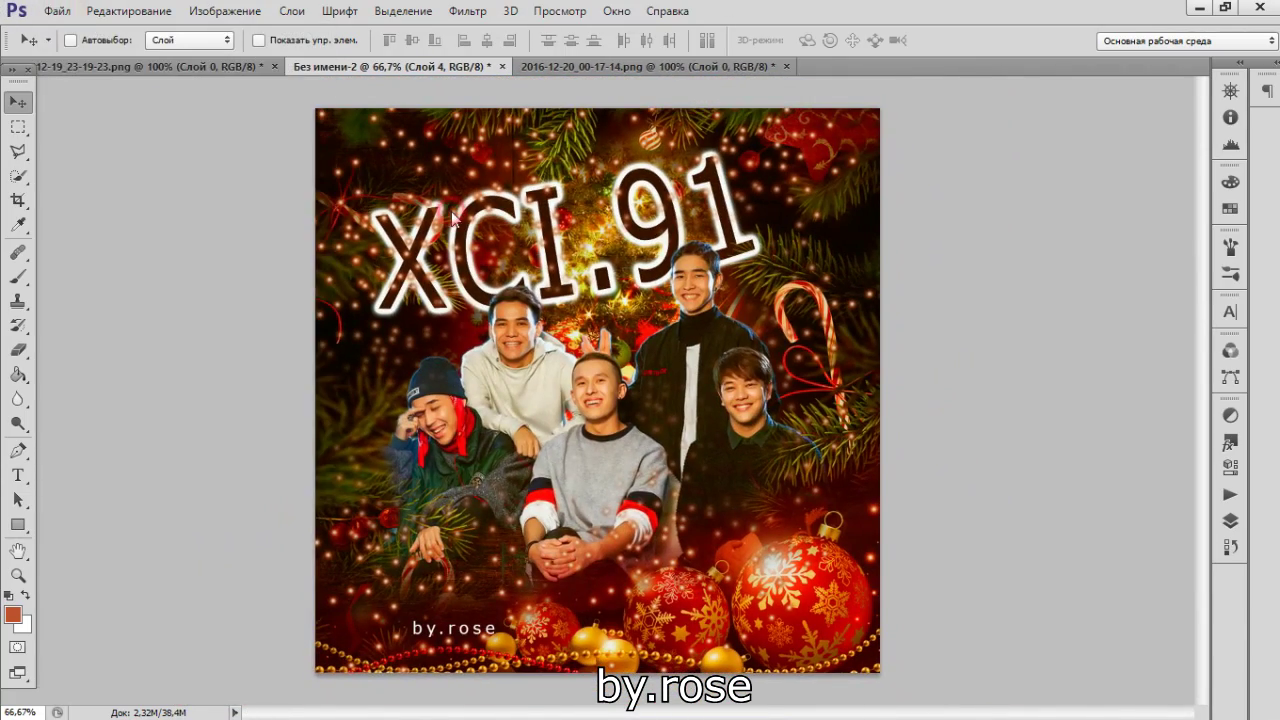